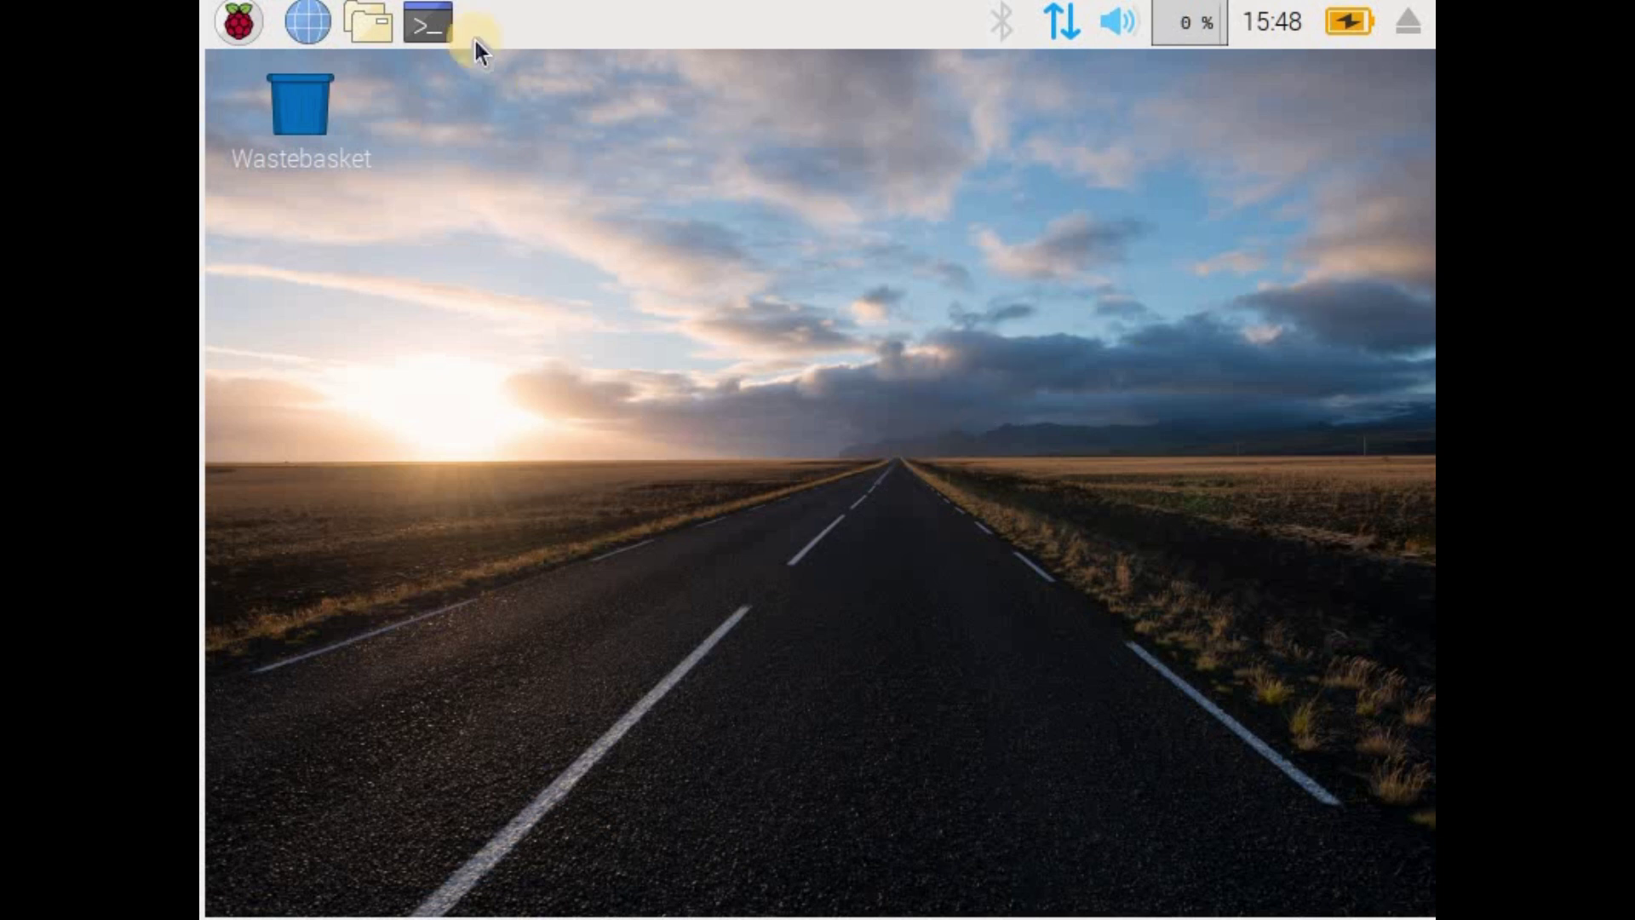
Step: Launch a new Terminal from the taskbar after briefly opening the applications menu
click(239, 21)
click(685, 152)
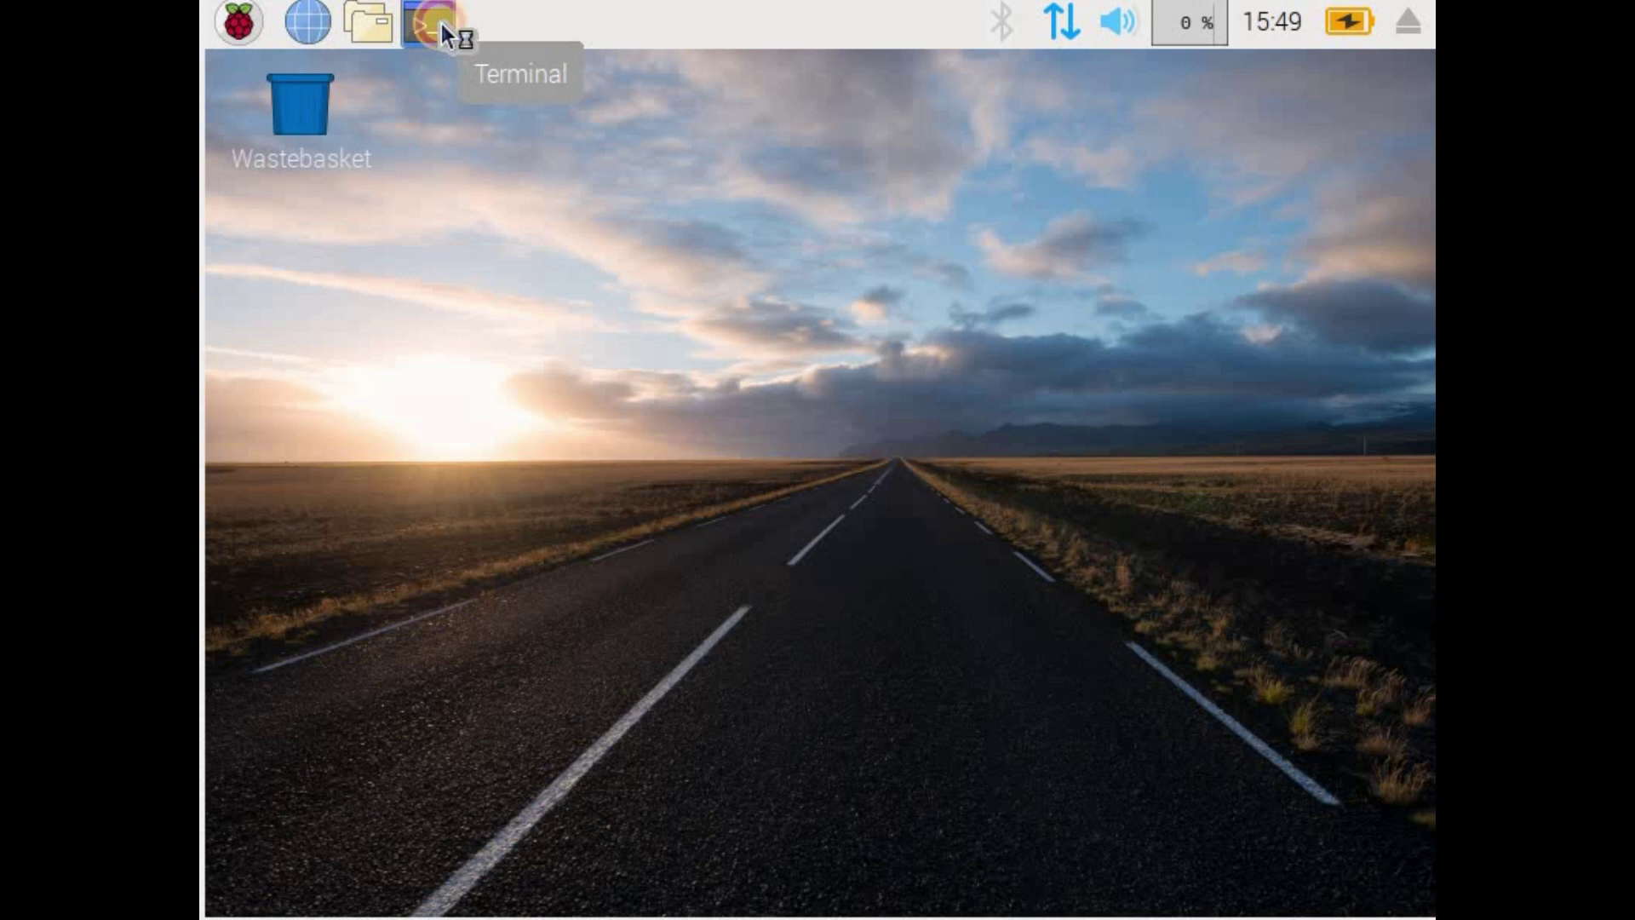
click(441, 21)
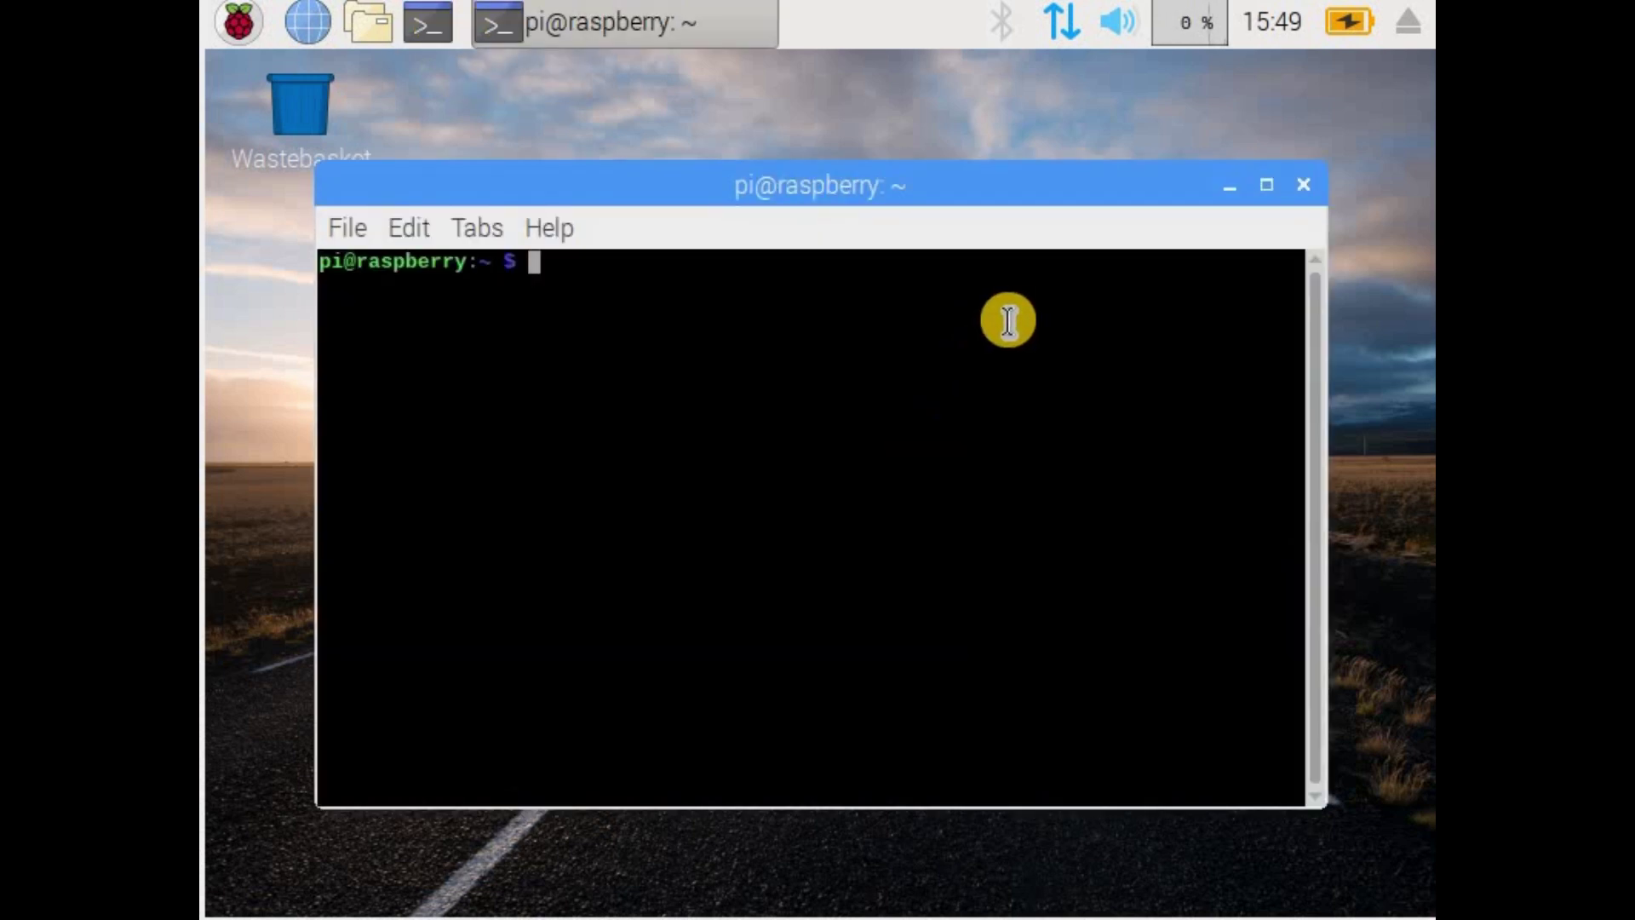
Step: Run ip addr show and find eth0's address, 192.168.0.104
text(ip add)
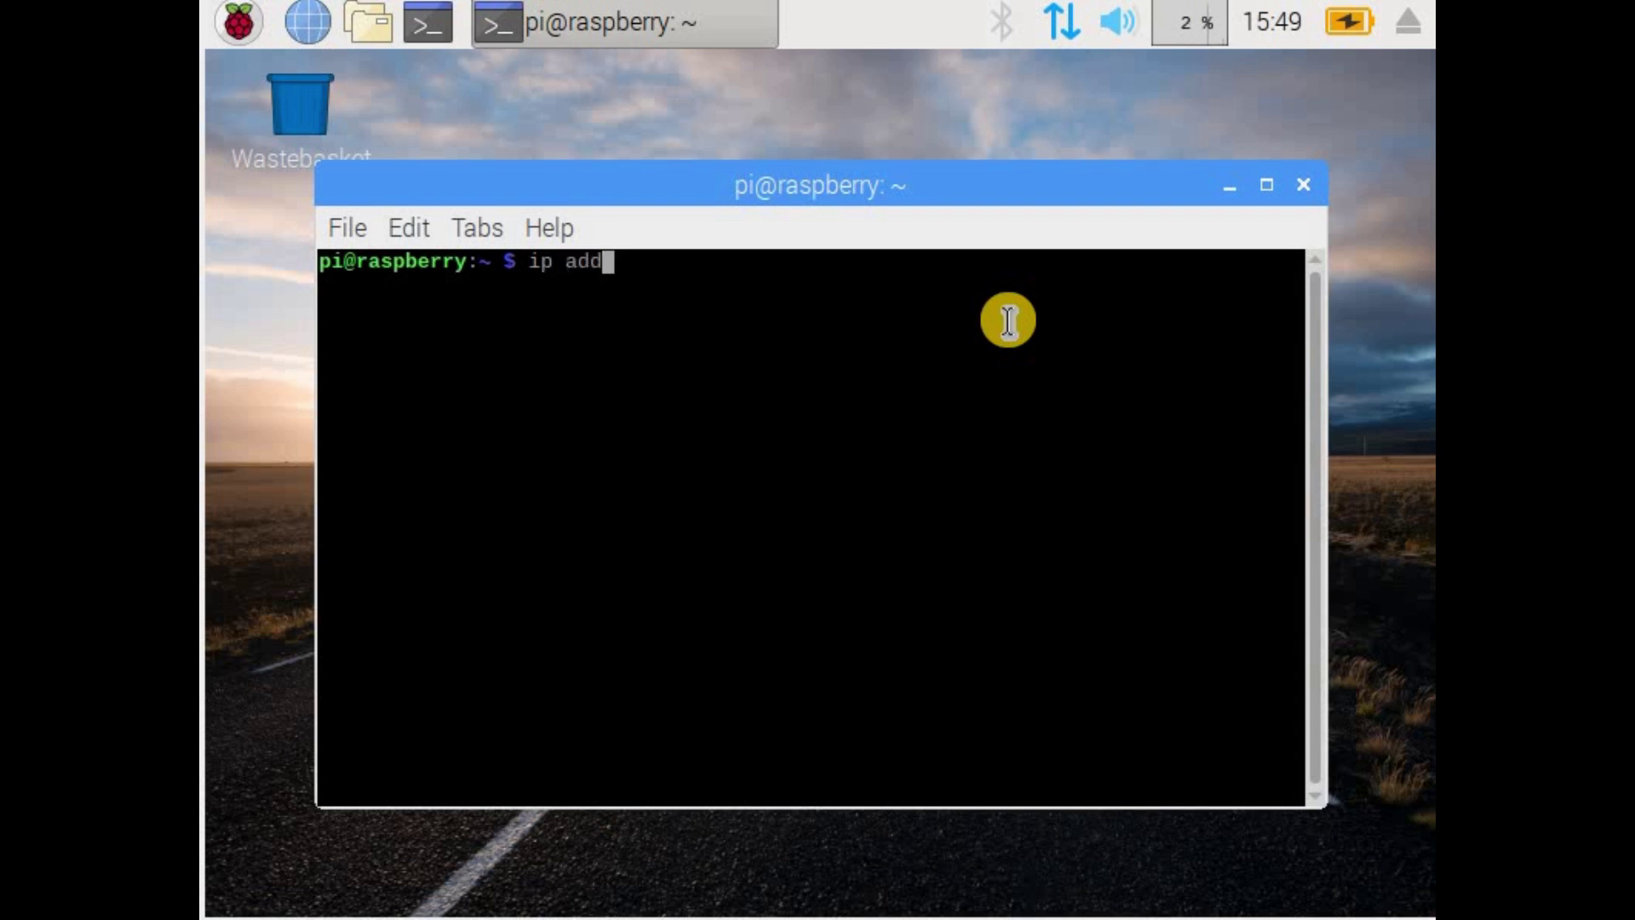
text(r show)
key(Return)
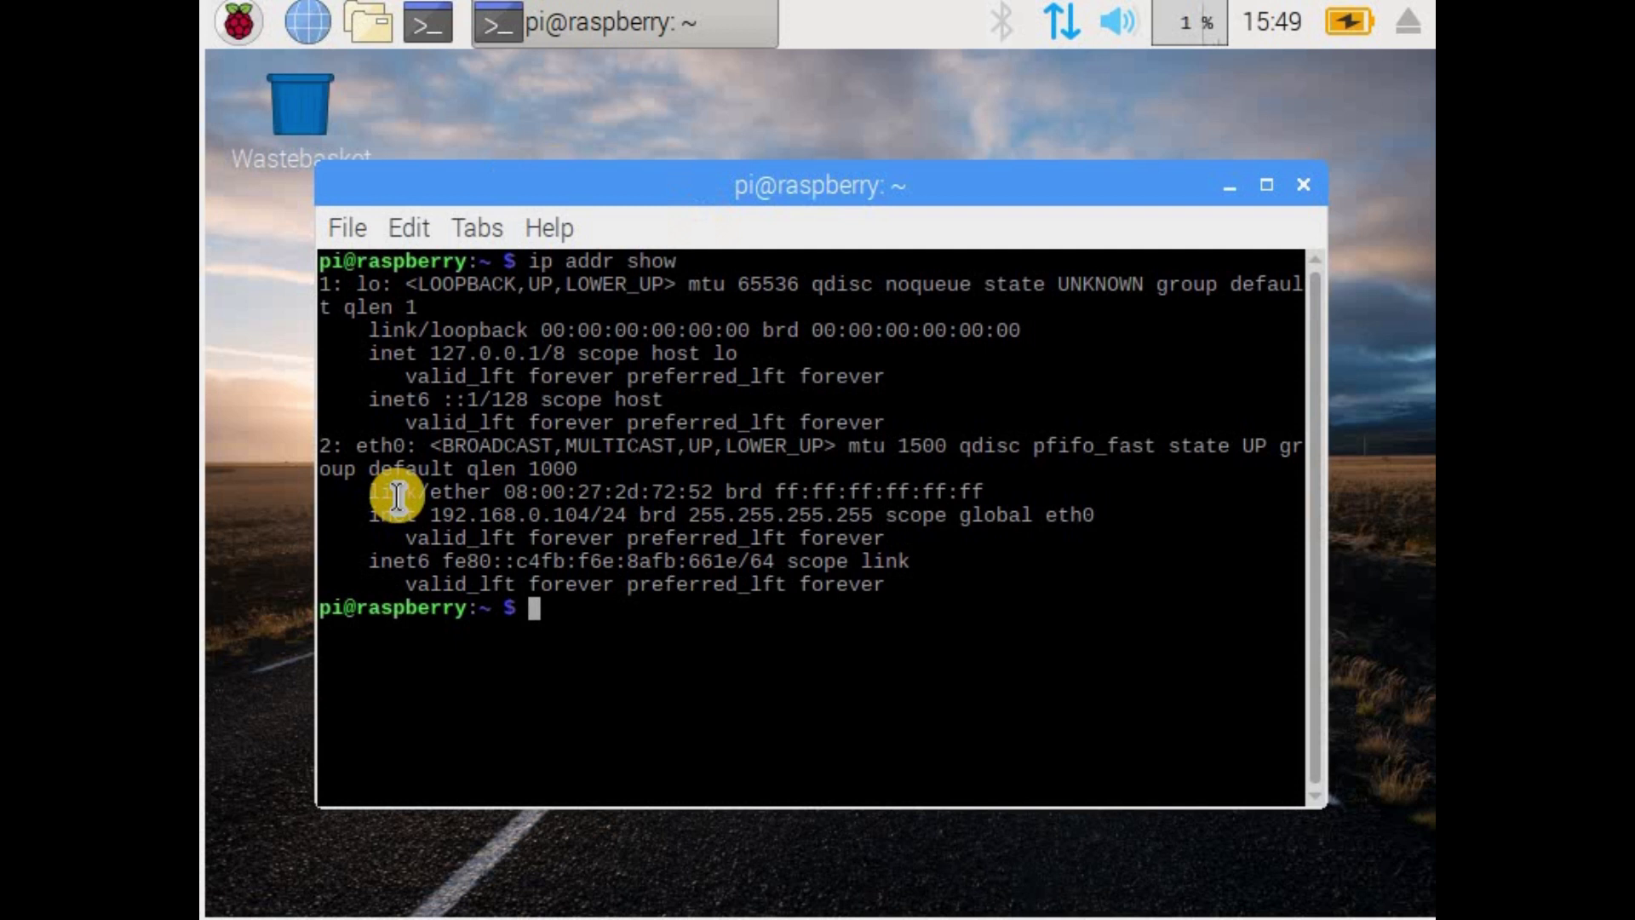
drag(591, 515, 430, 515)
click(720, 538)
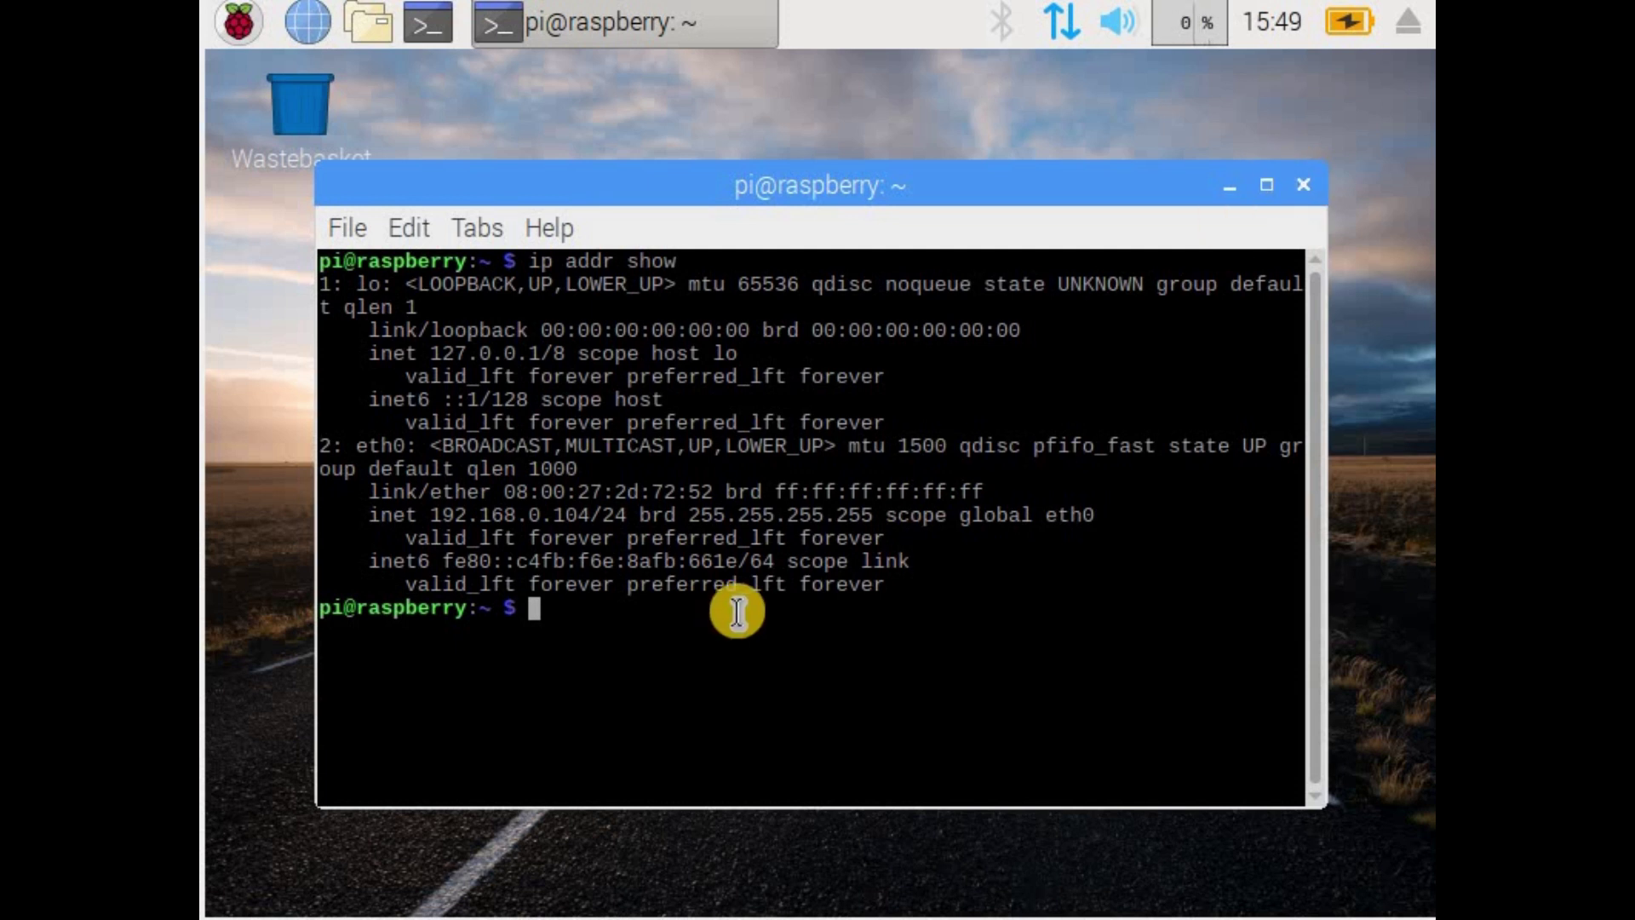
Step: Clear the terminal screen and close the terminal window
text(clear)
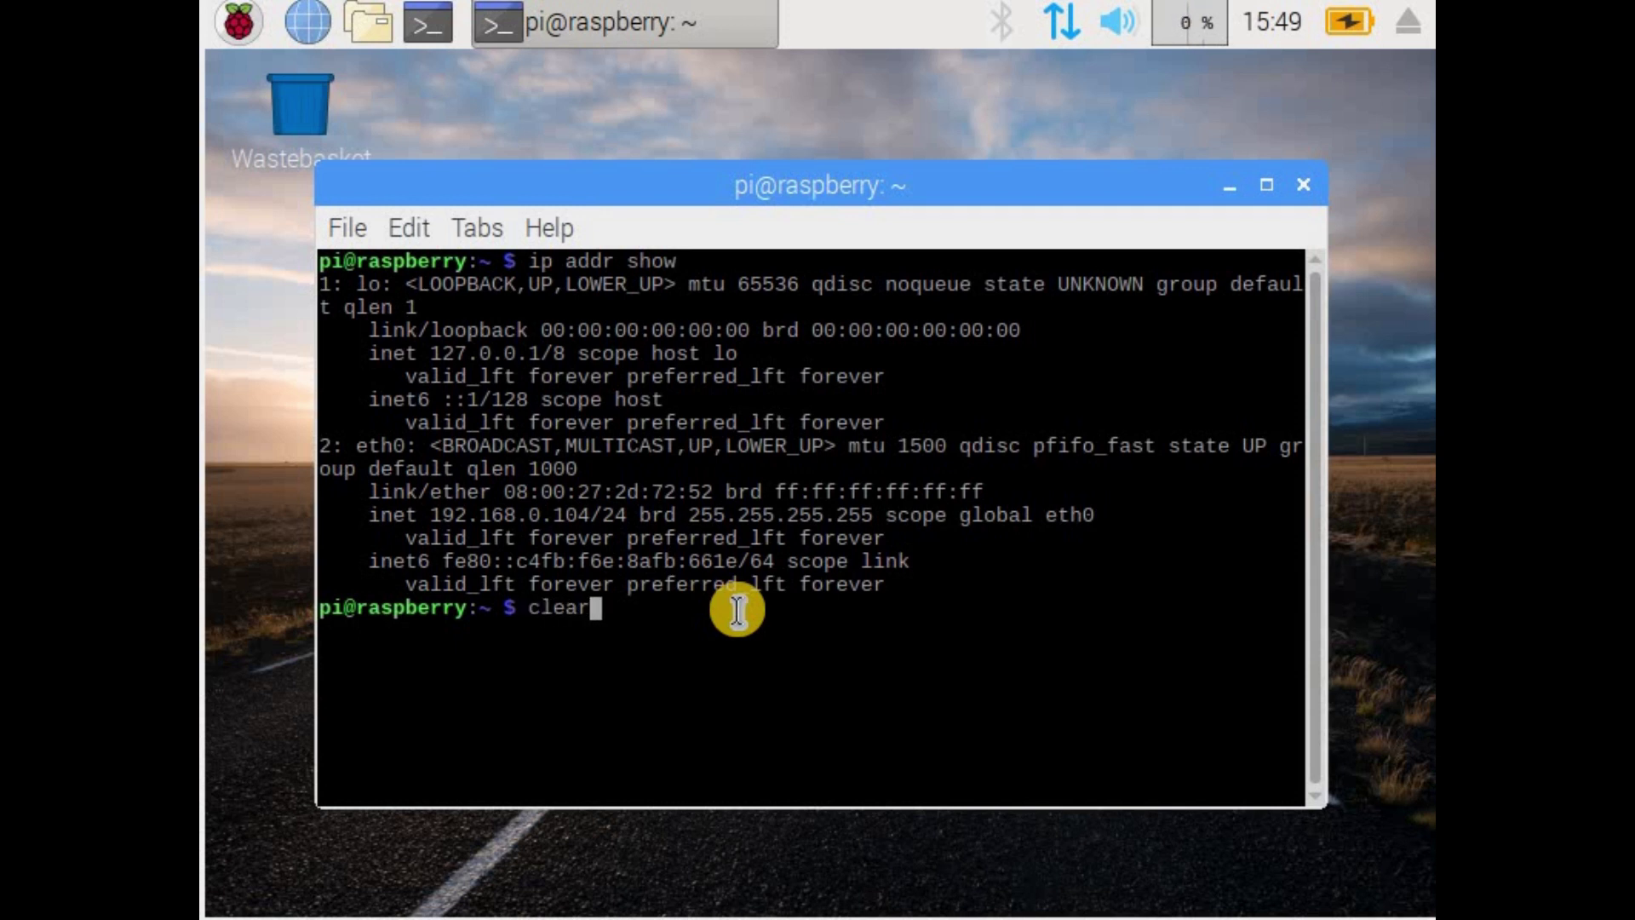
key(Return)
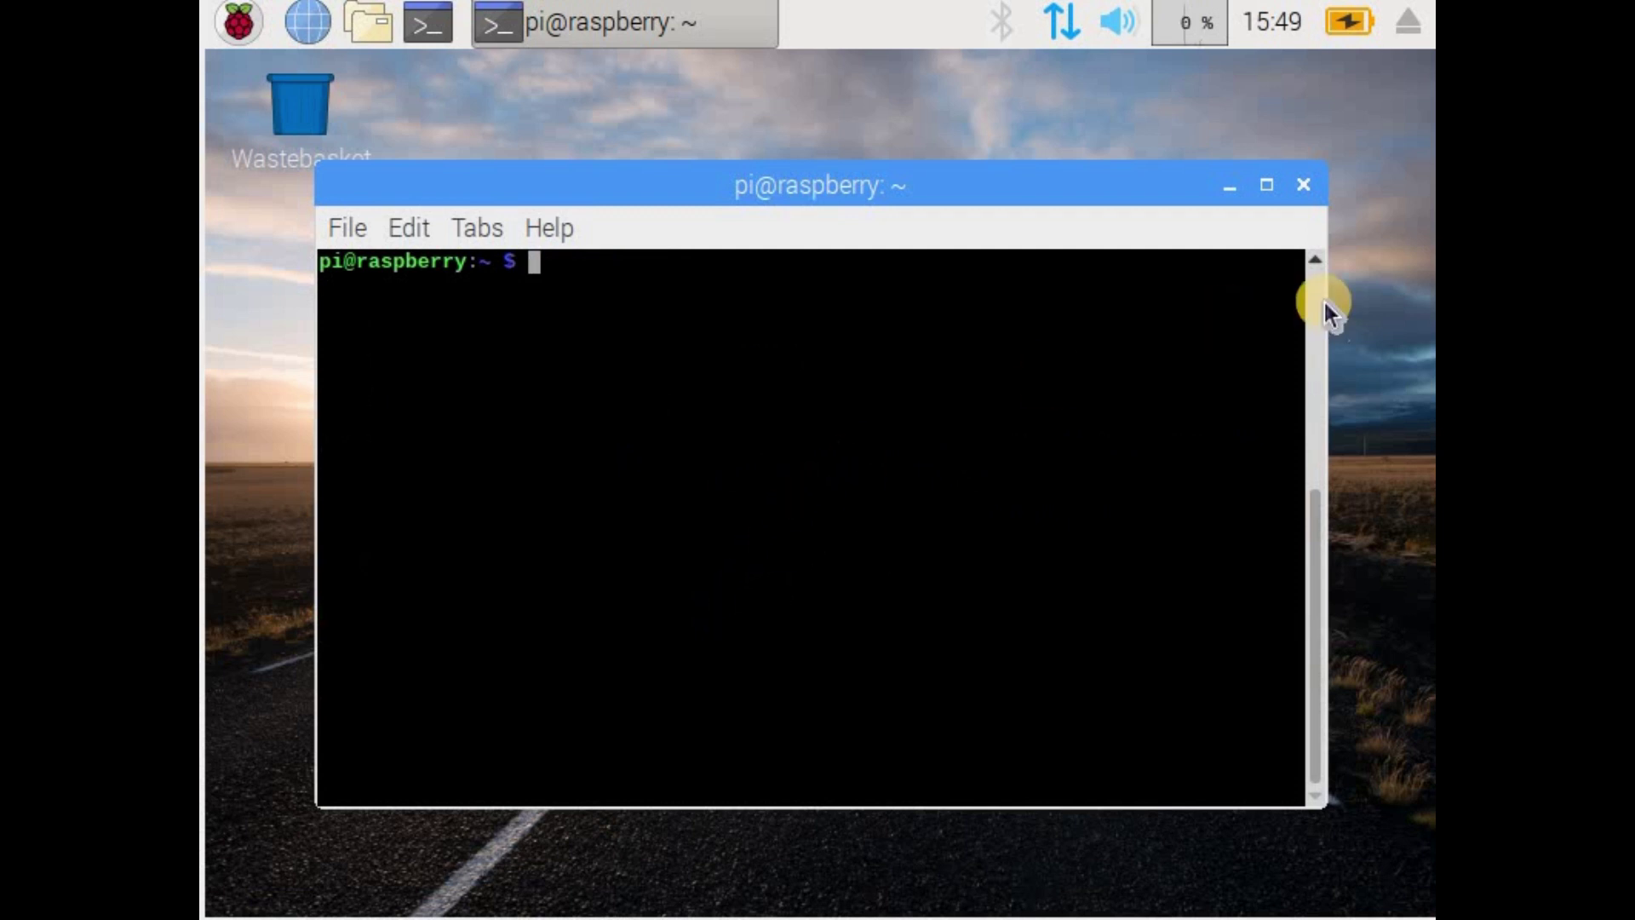
click(1301, 186)
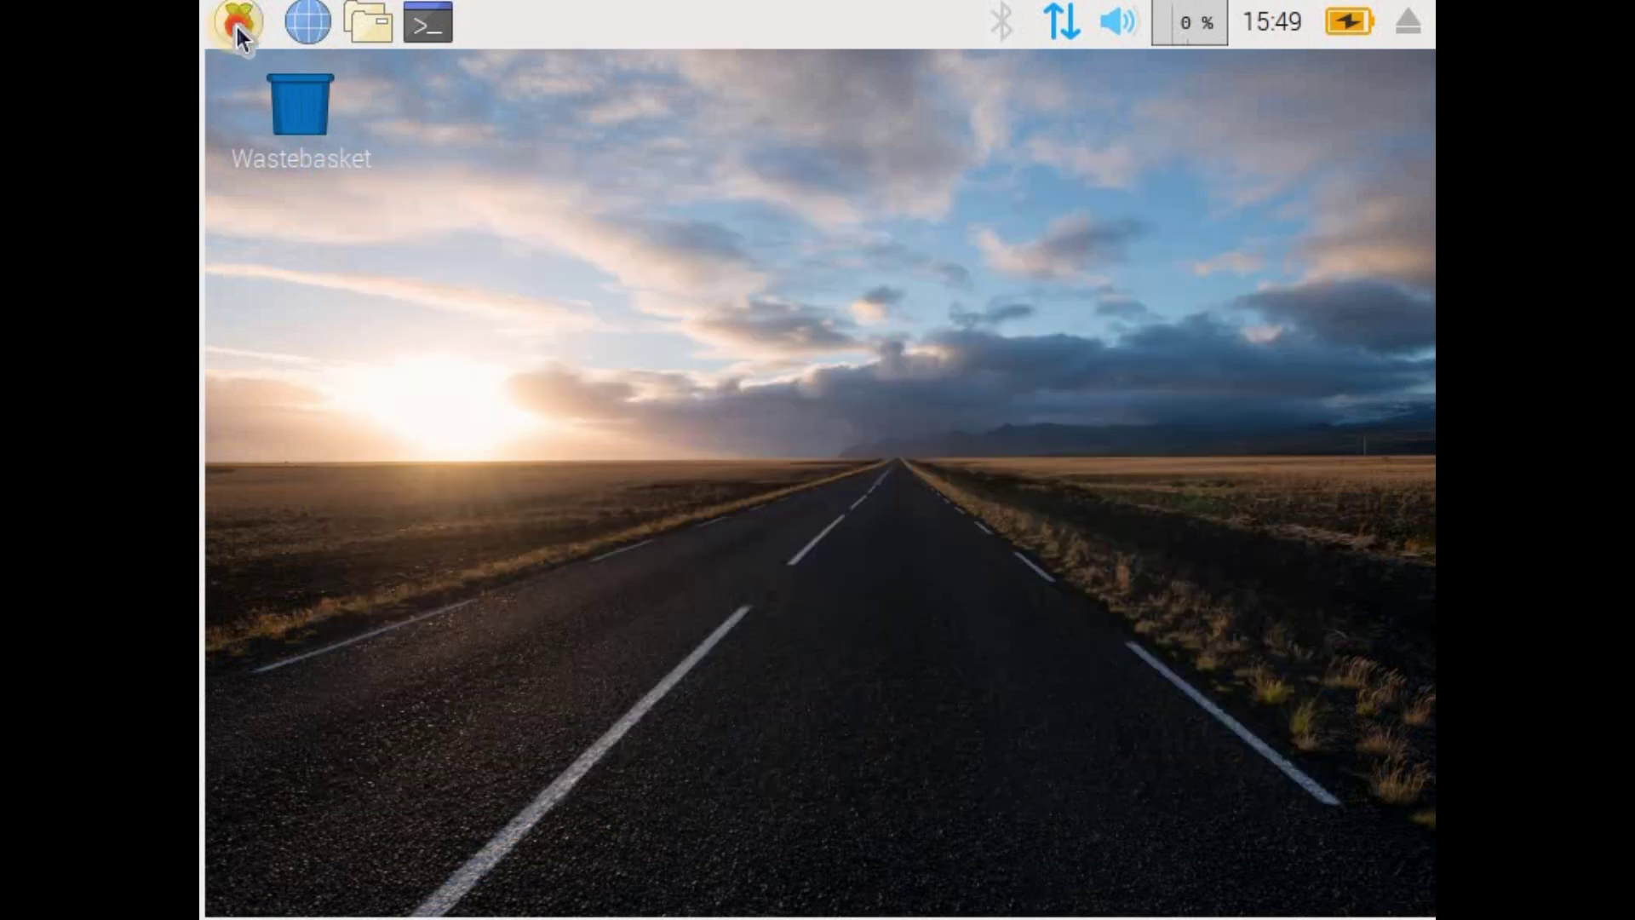
Step: Enable SSH on the Interfaces tab of Raspberry Pi Configuration and confirm with OK
click(238, 25)
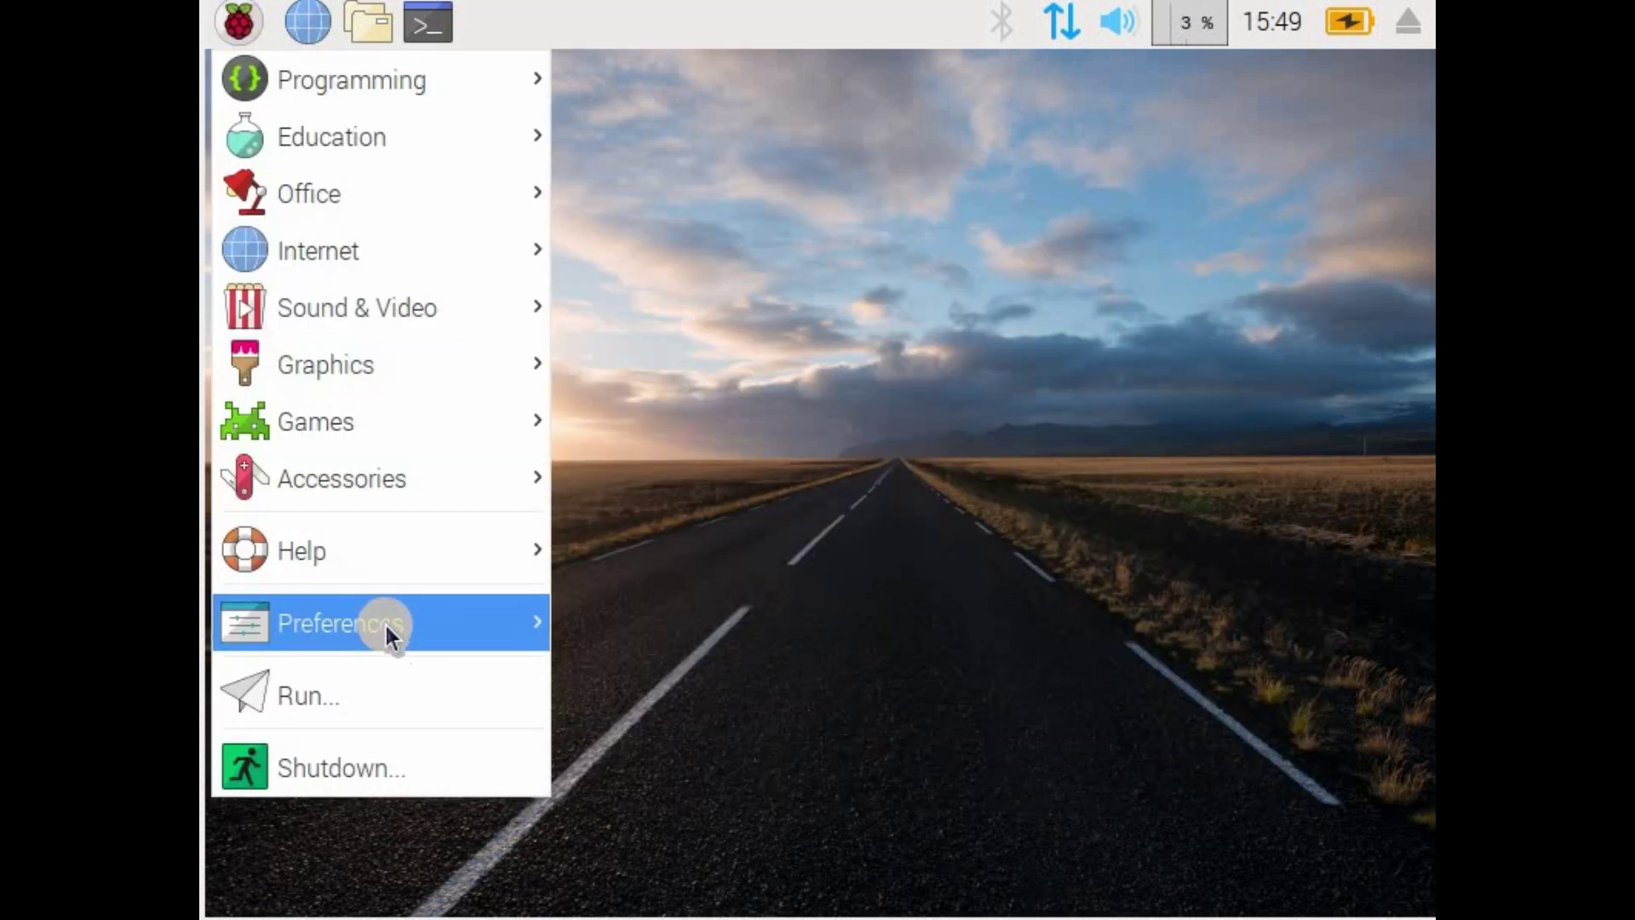
mouse_move(385, 622)
click(725, 831)
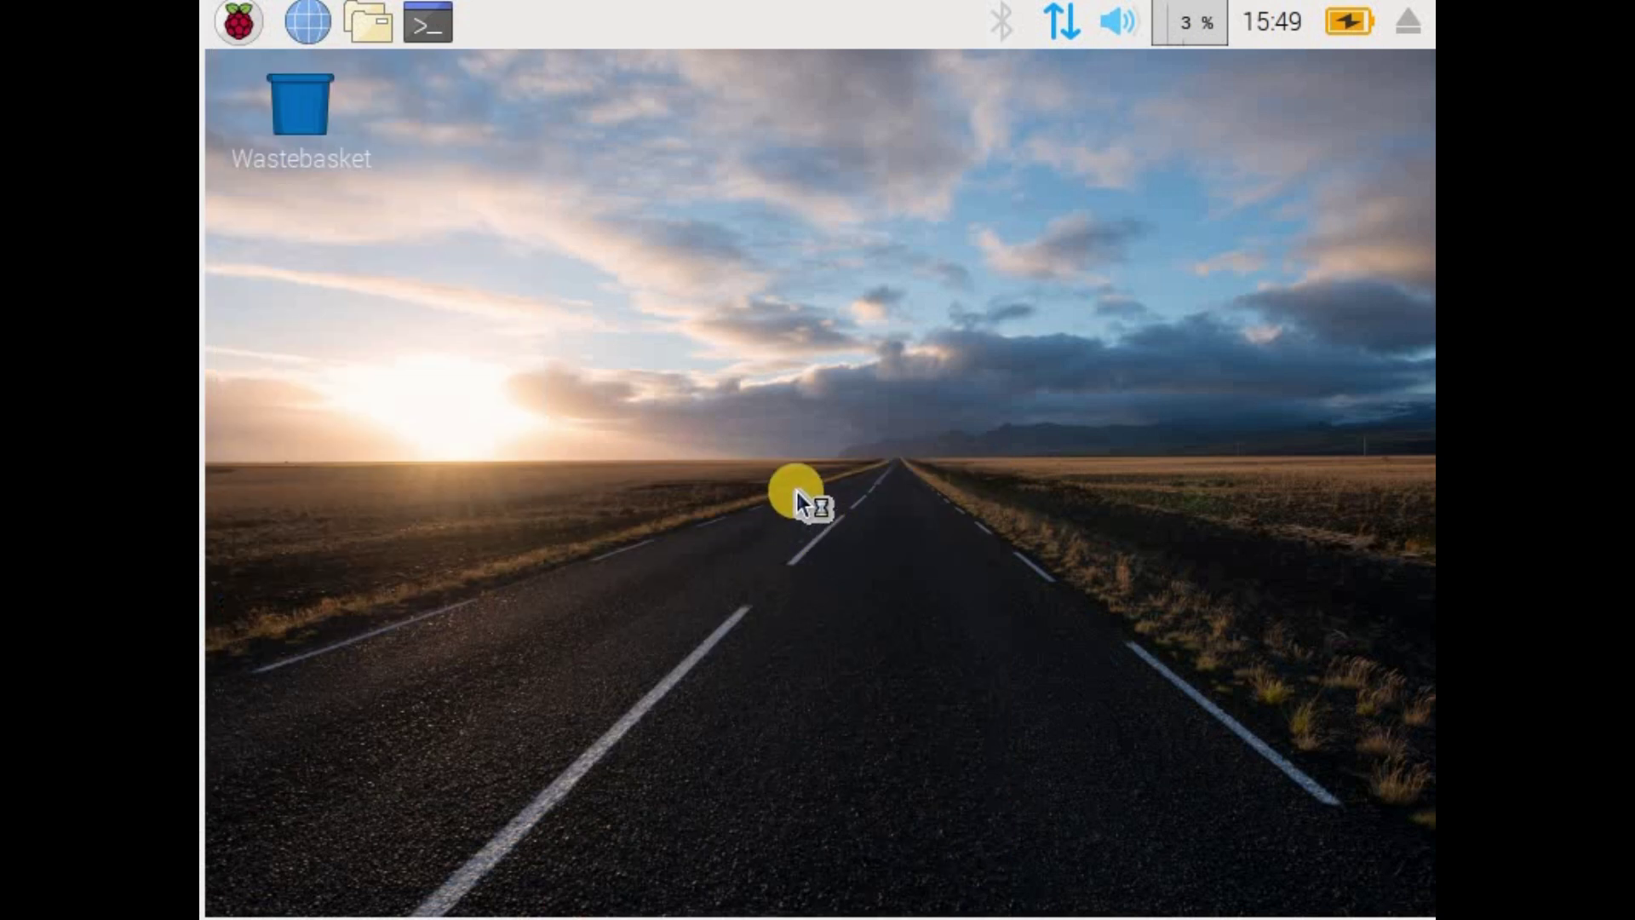
click(676, 274)
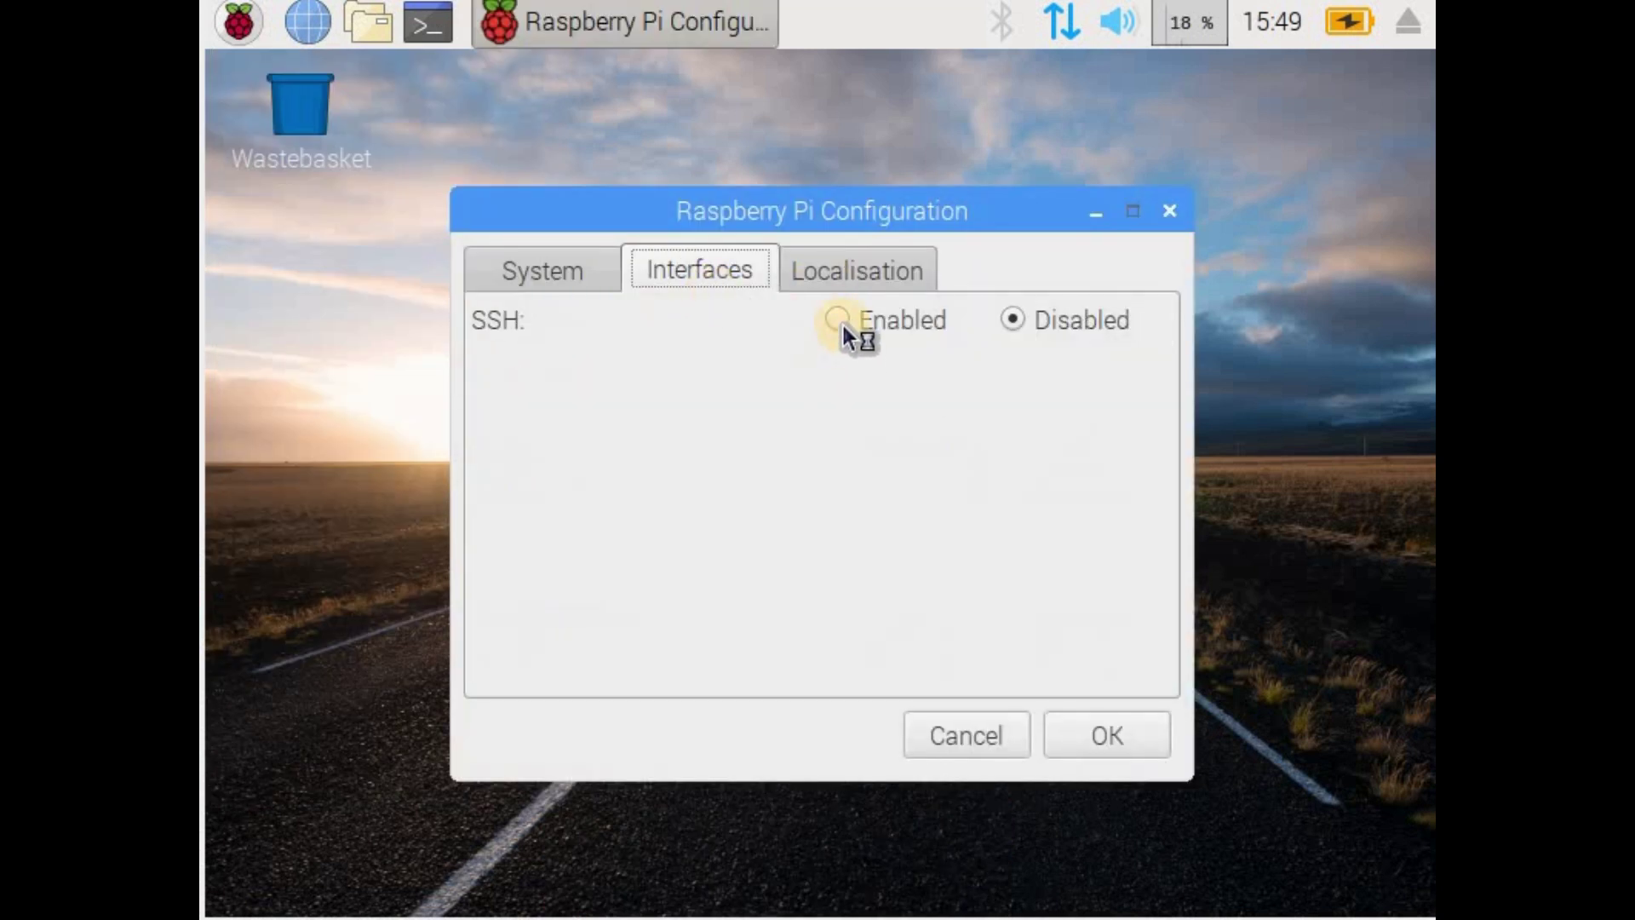
click(839, 318)
click(1111, 734)
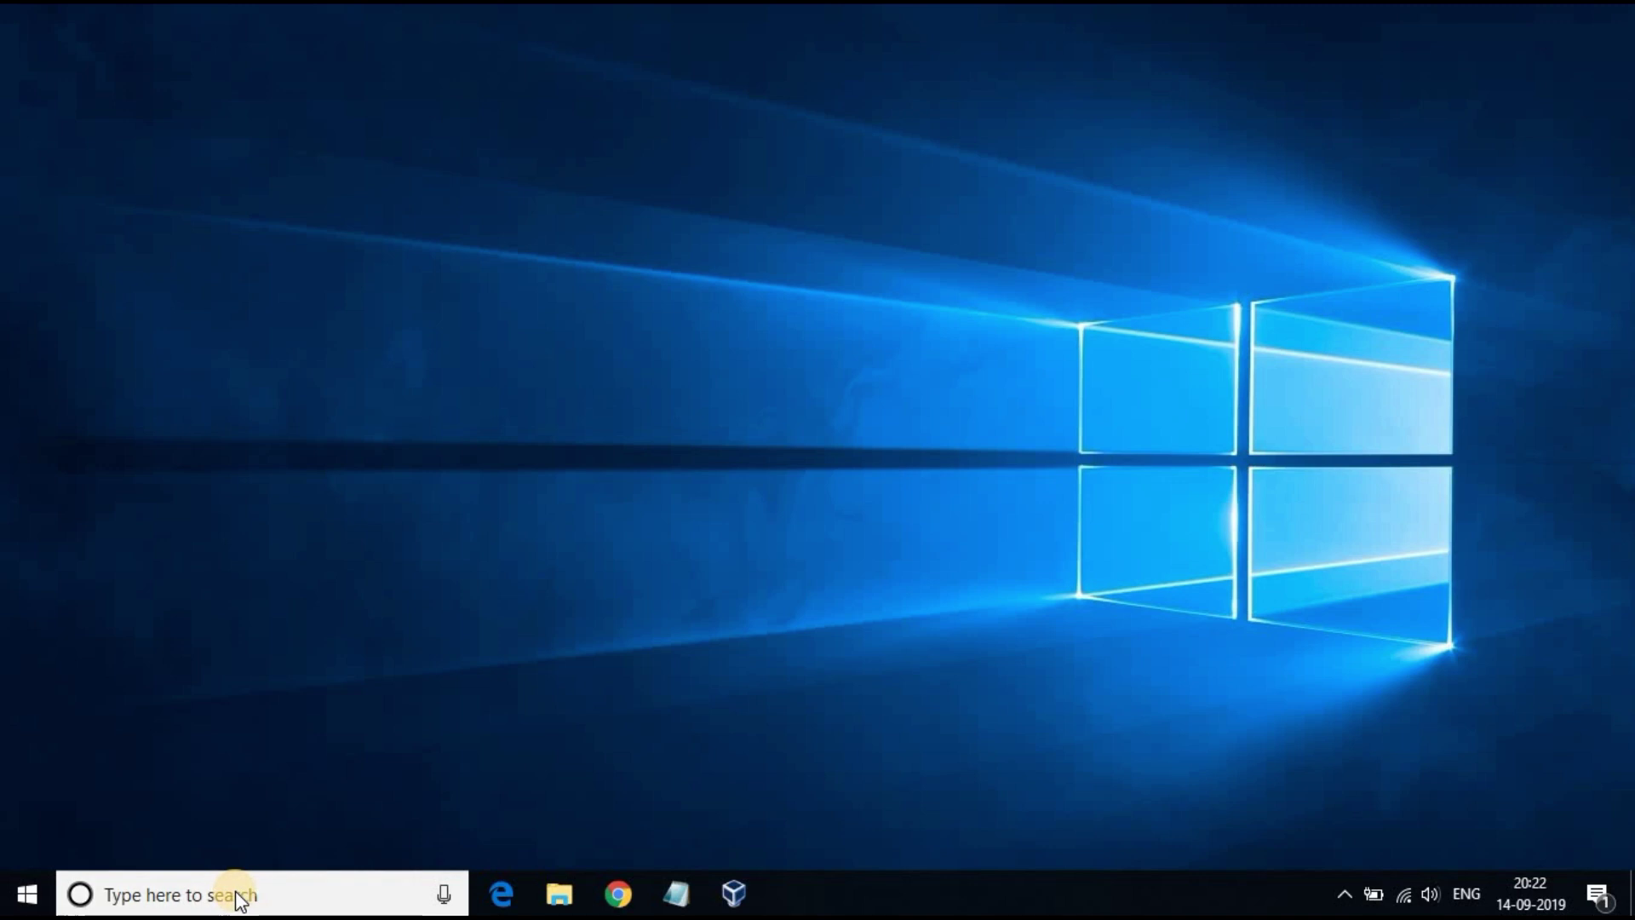
Step: Start PuTTY and connect over SSH to 192.168.0.104, trusting the new host key
click(239, 900)
text(putty)
click(180, 254)
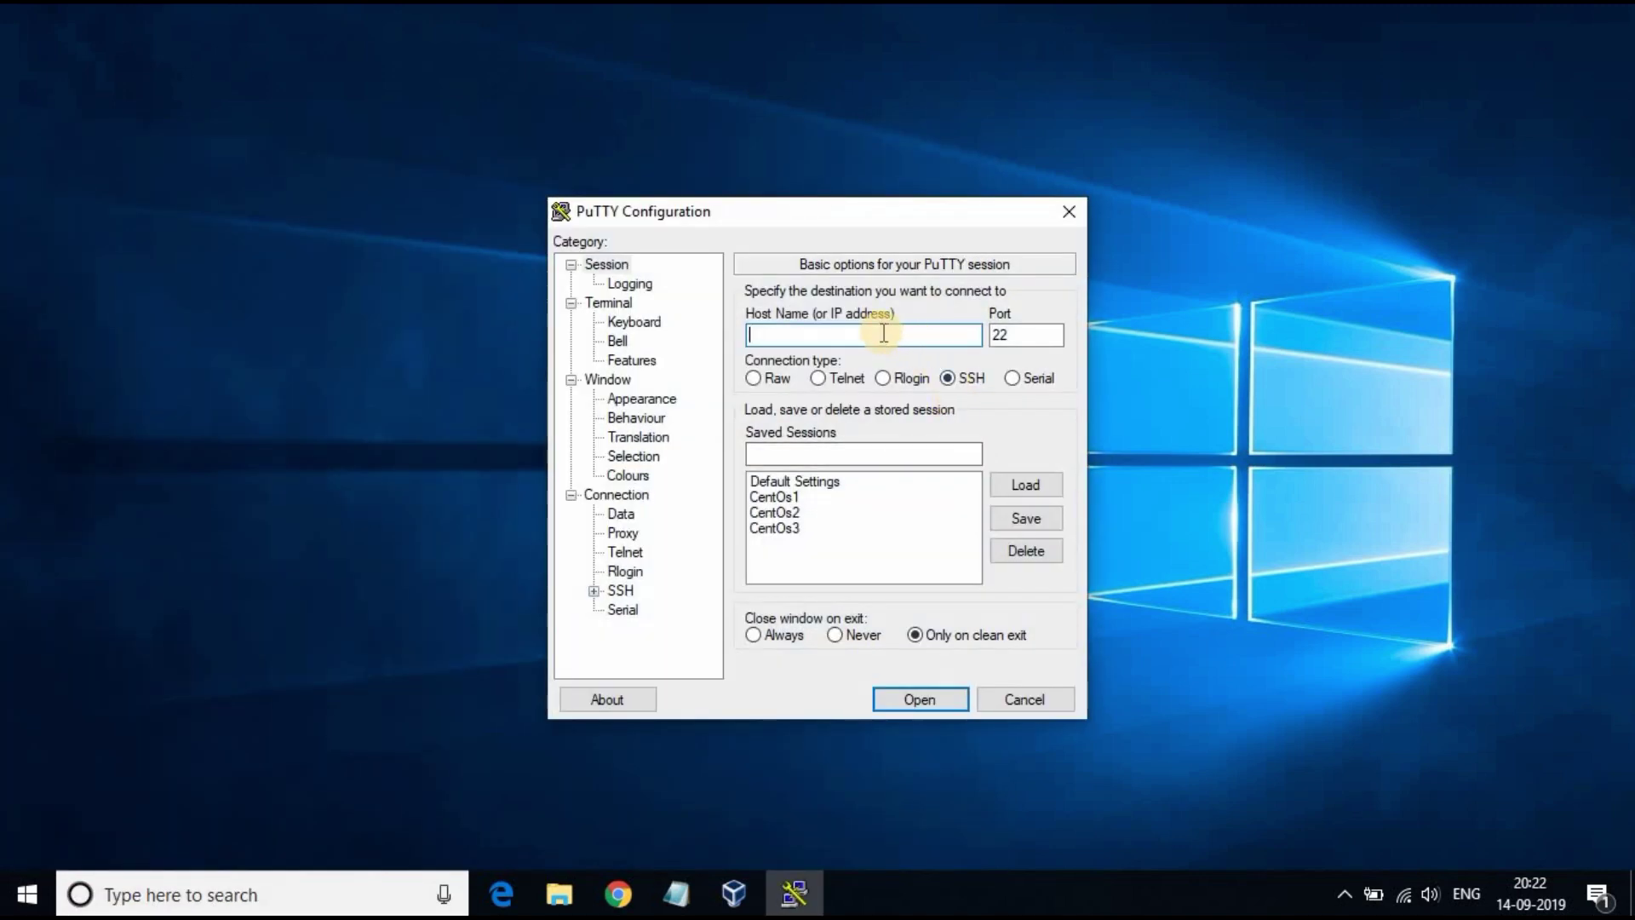
text(192.168.0.104)
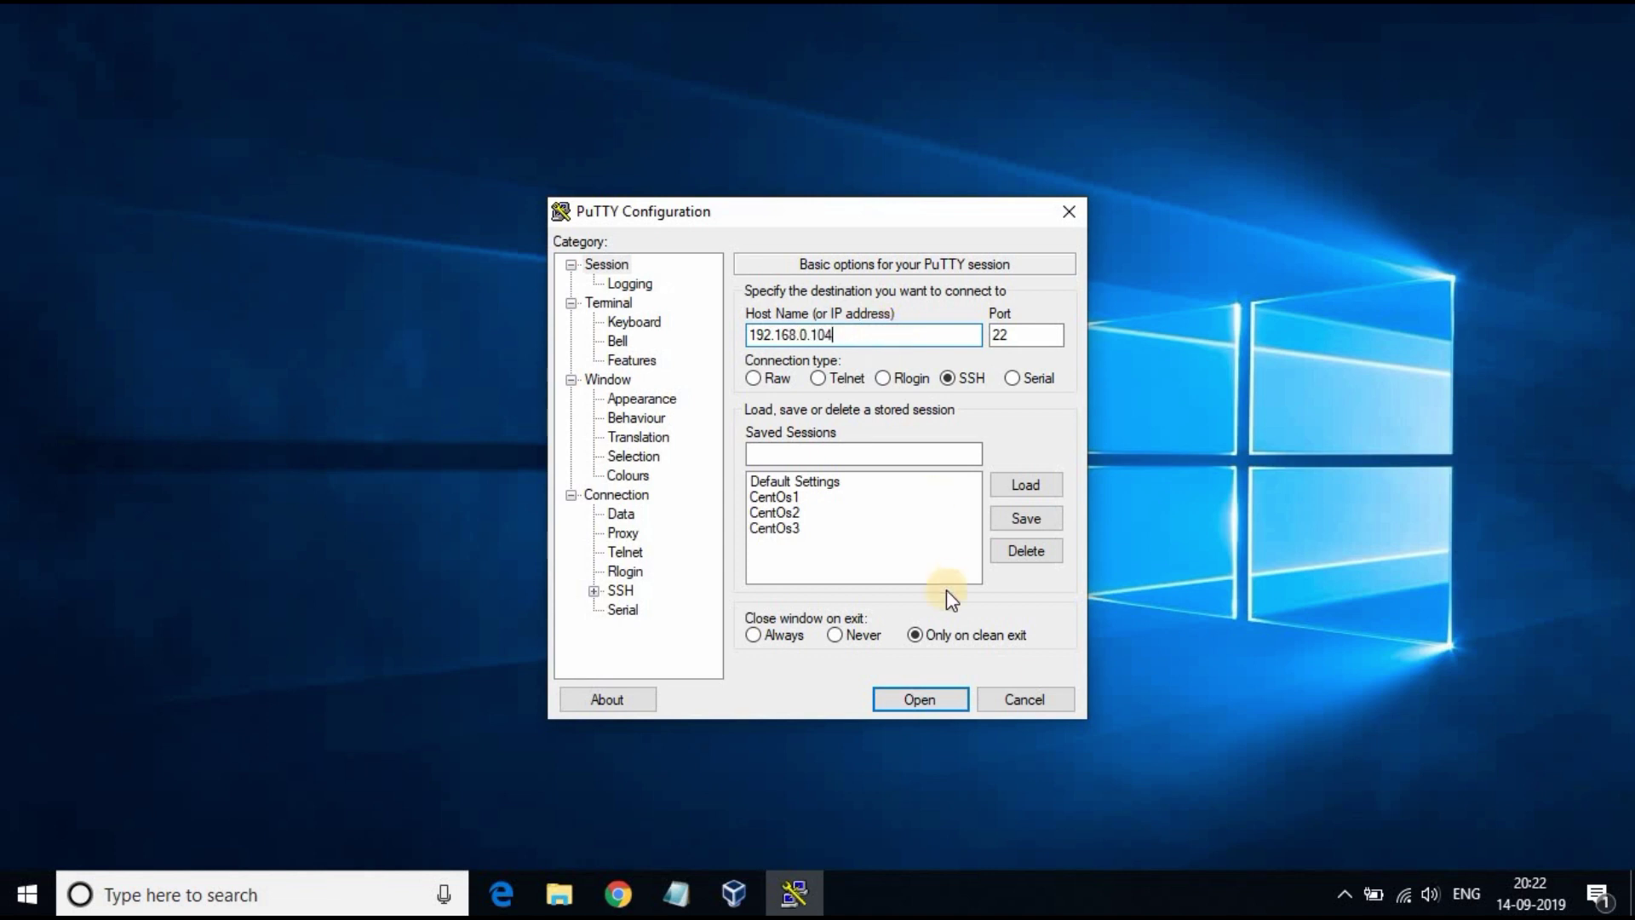
click(924, 699)
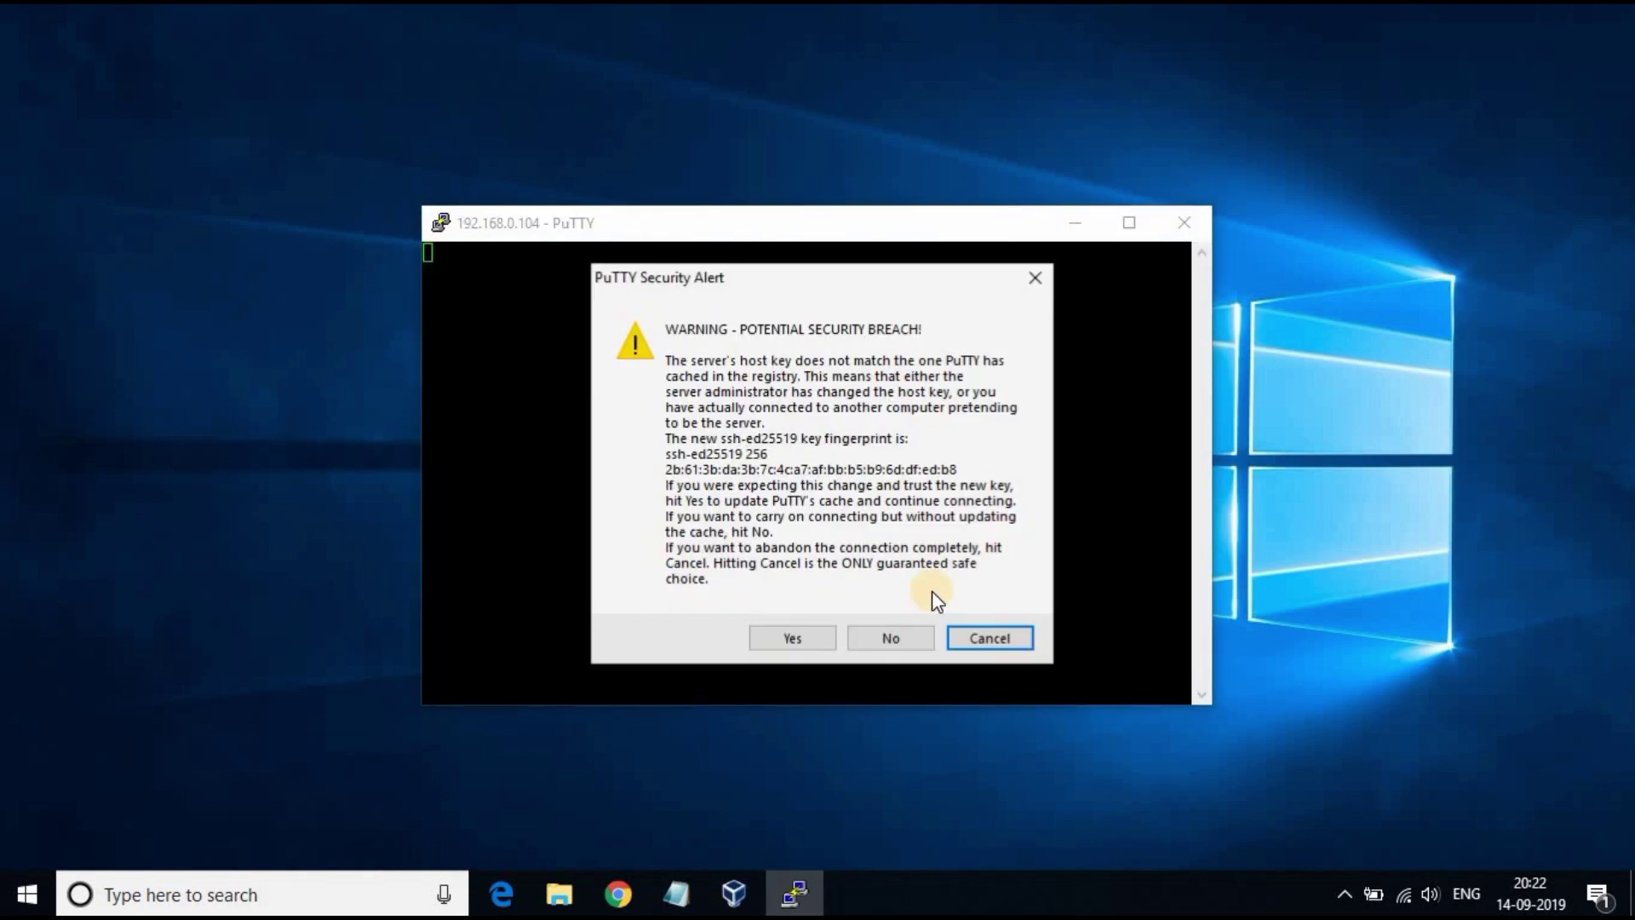
click(817, 635)
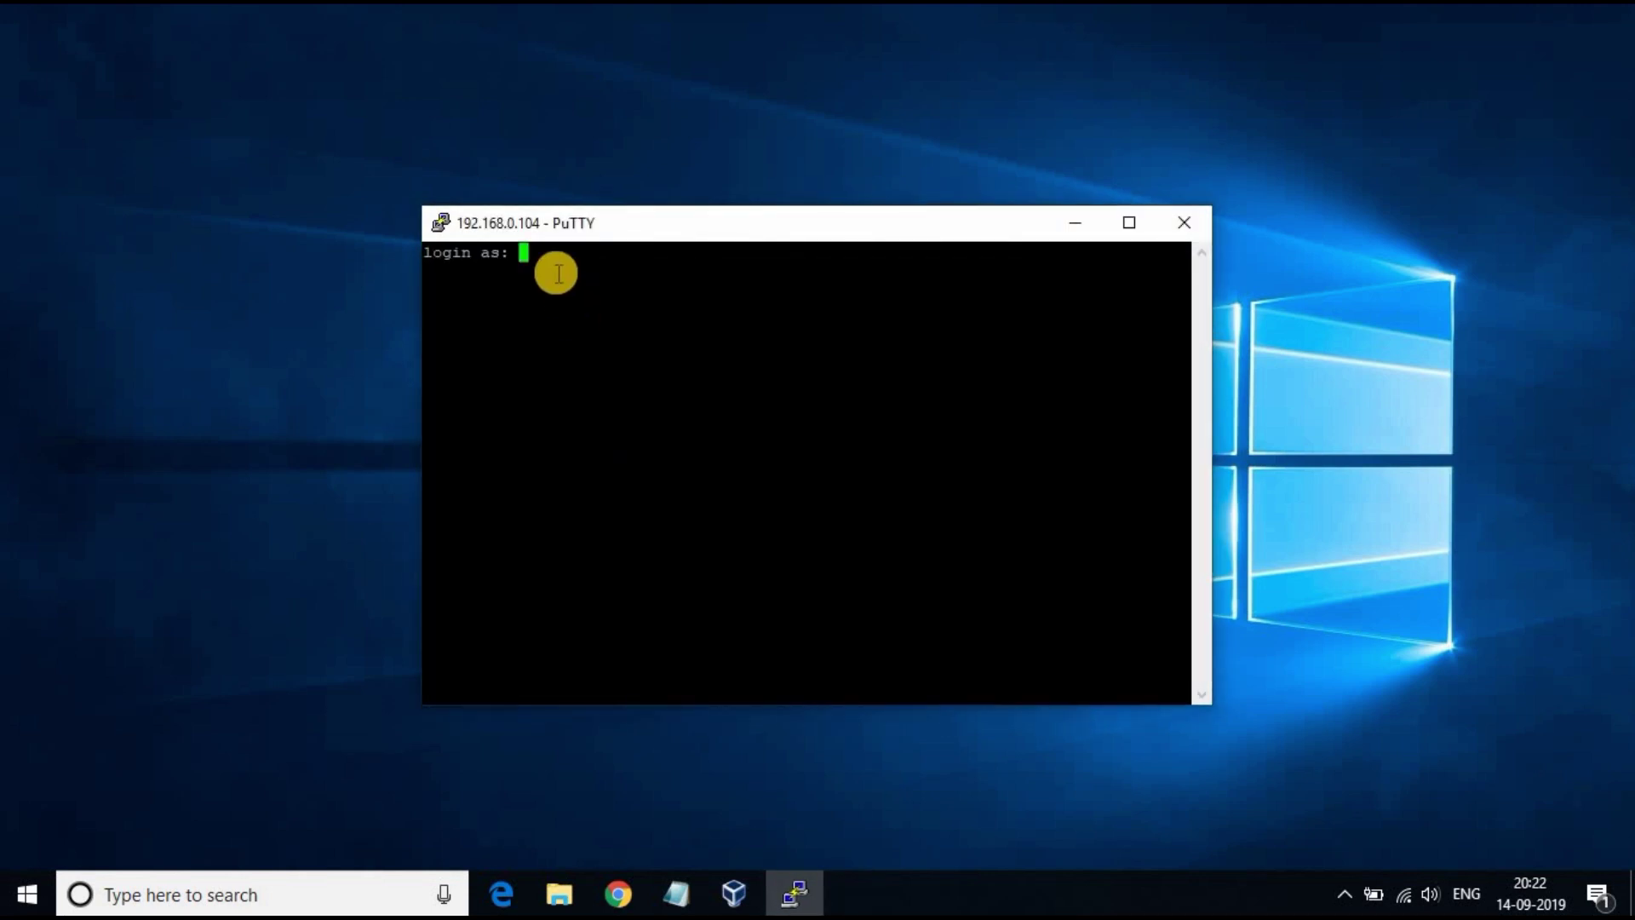
Step: Log in to the Pi as user pi with its password
text(pi)
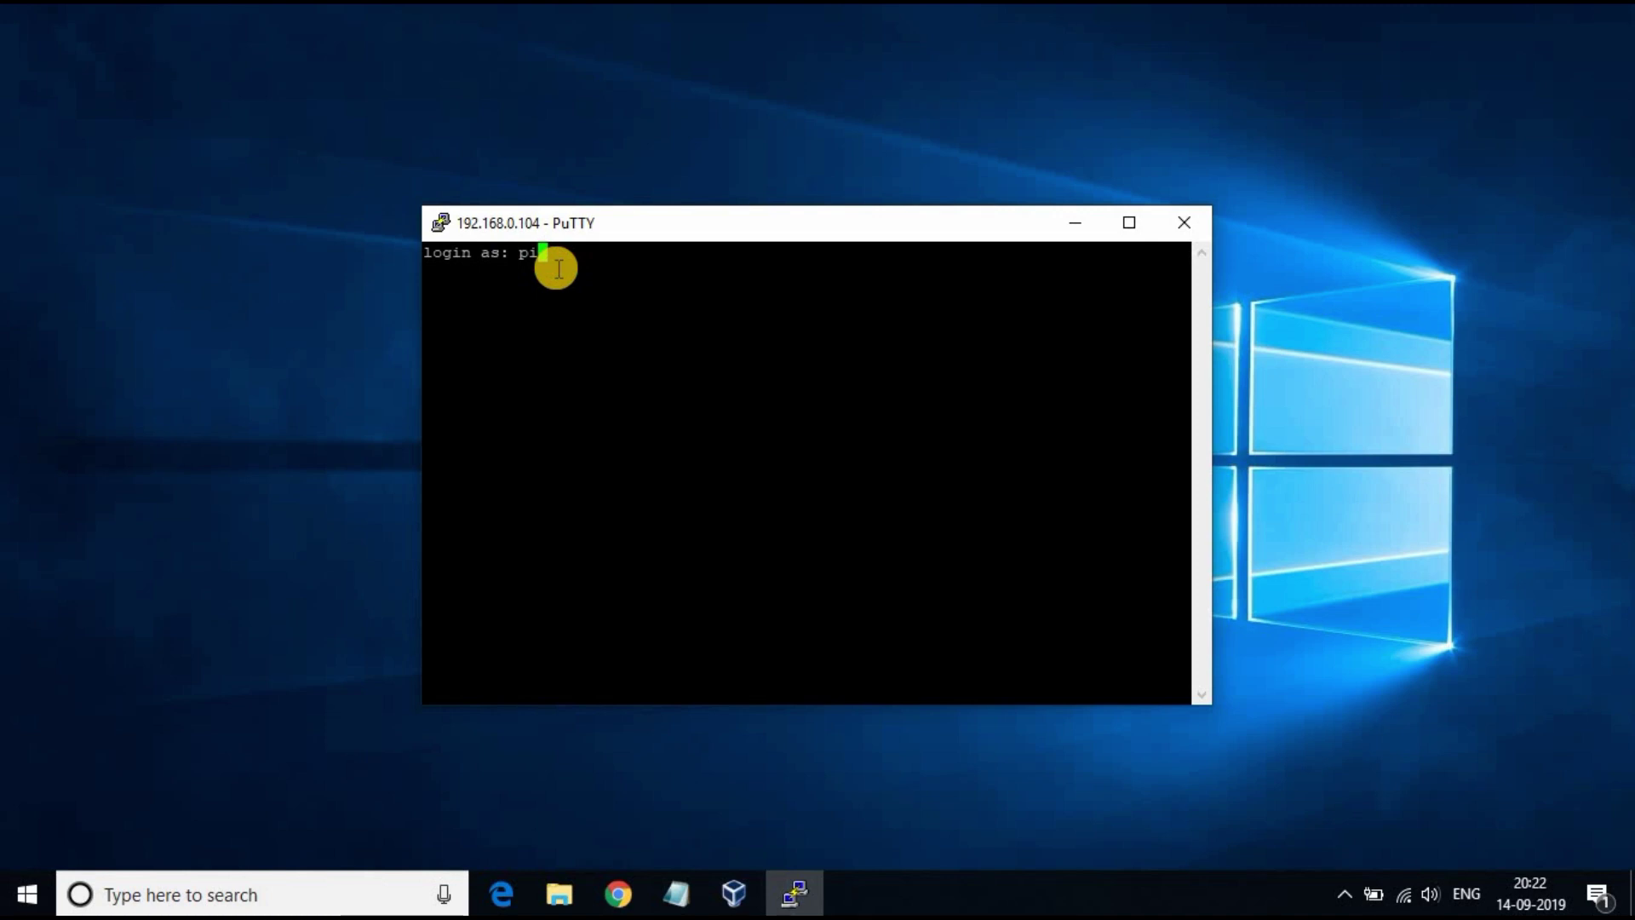
key(Return)
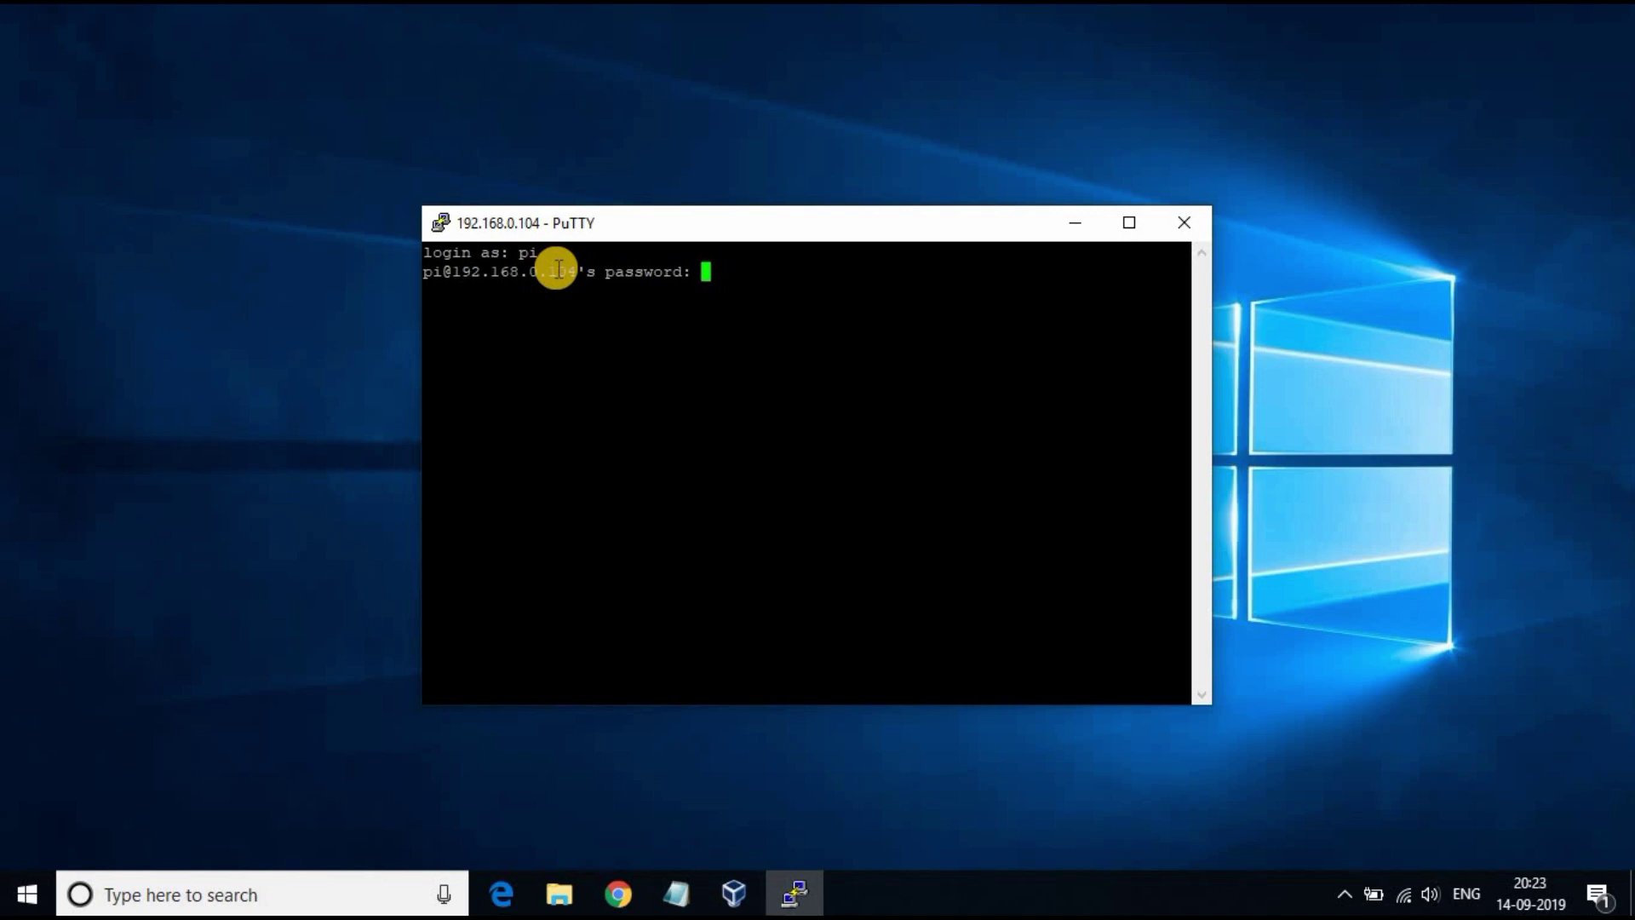
key(Return)
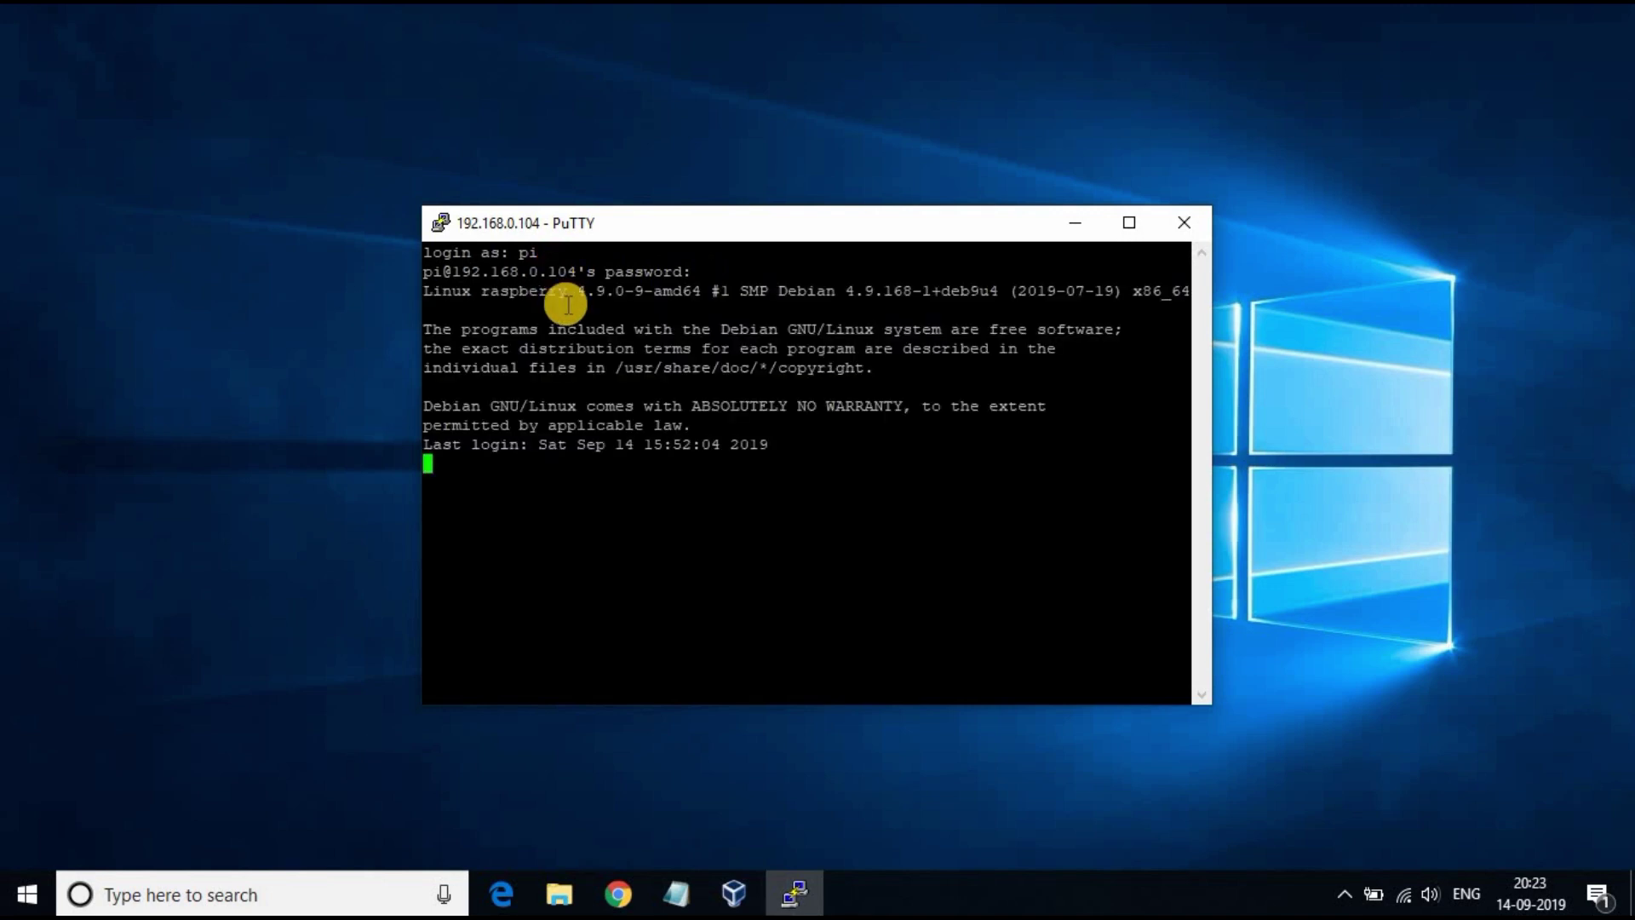
Step: Maximize PuTTY, clear the screen and confirm Java 1.8.0_112 with java -version
click(1126, 223)
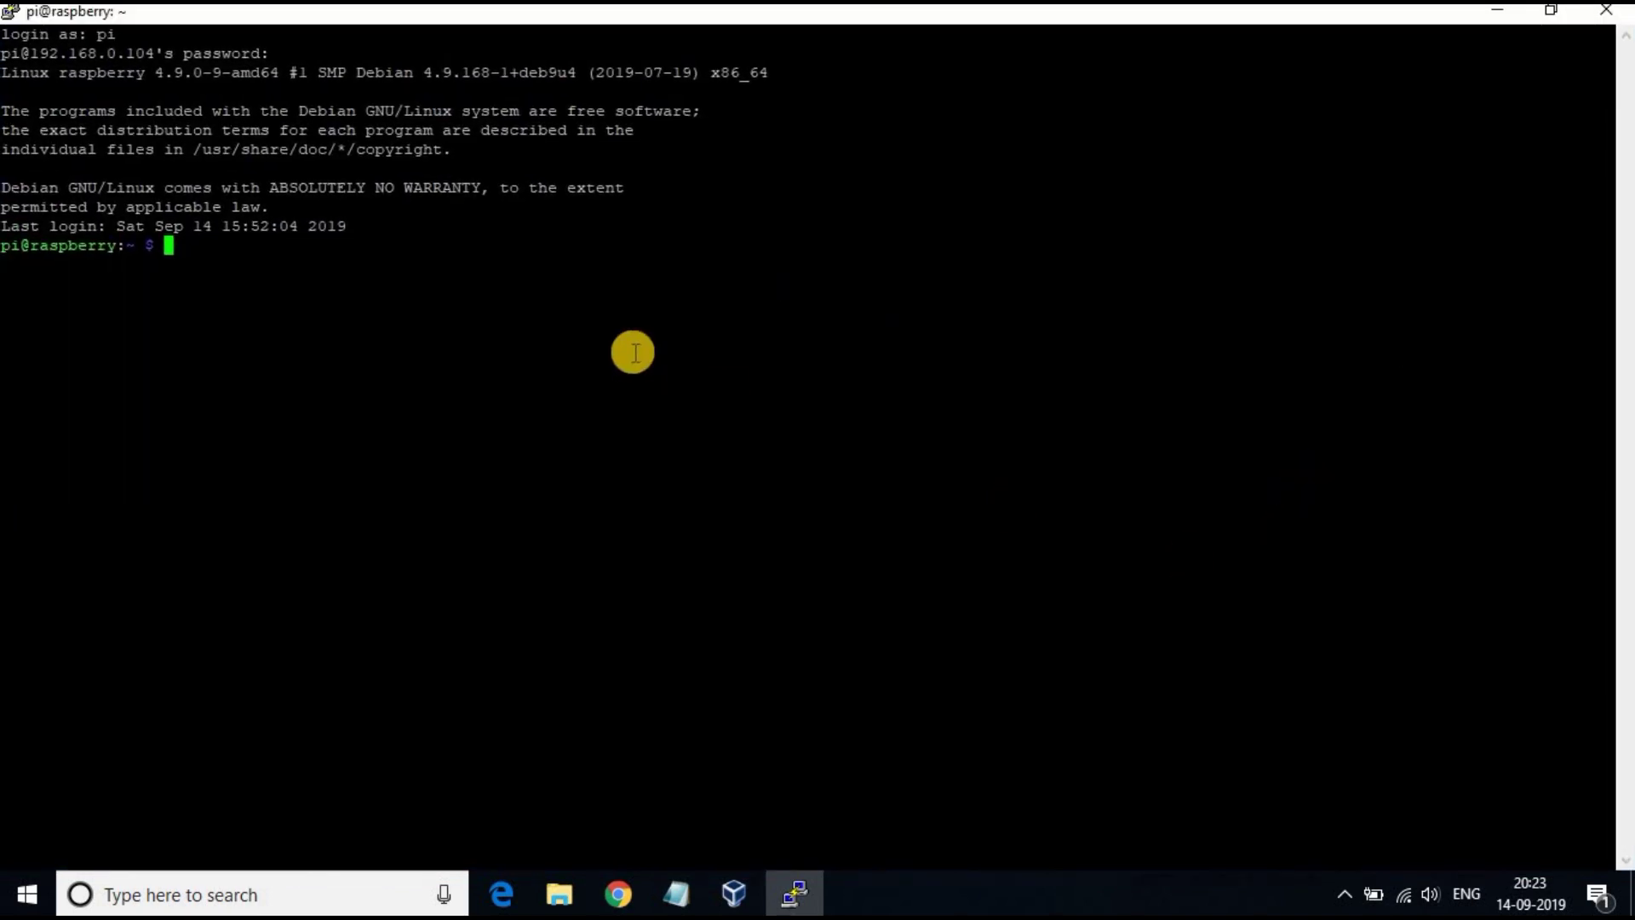
text(clear)
key(Return)
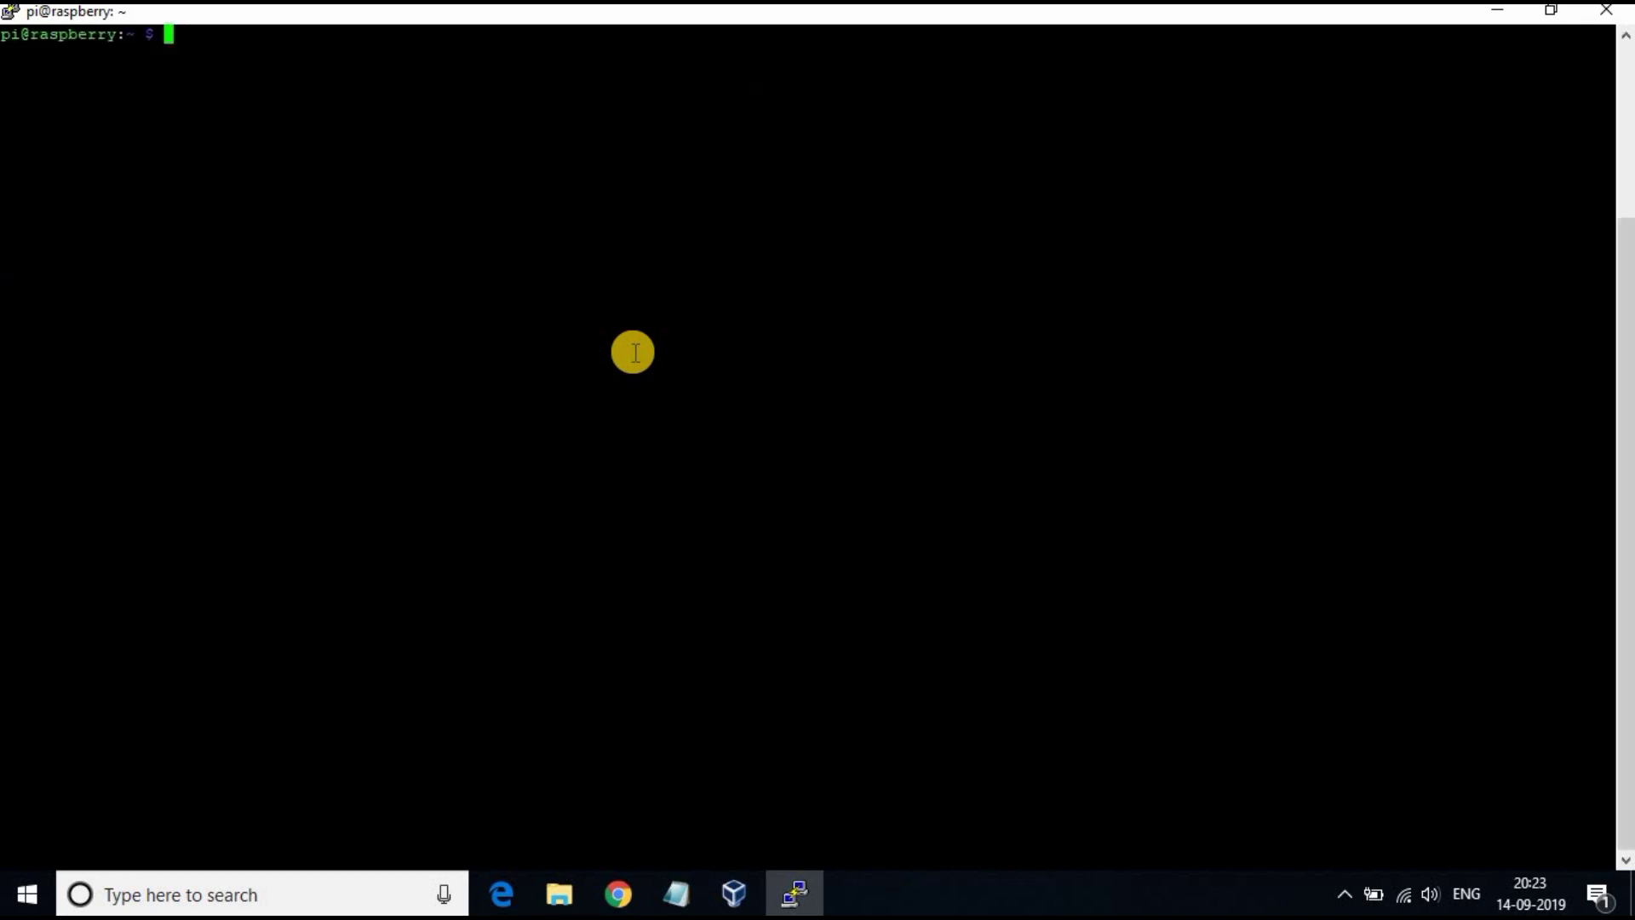
text(java -version)
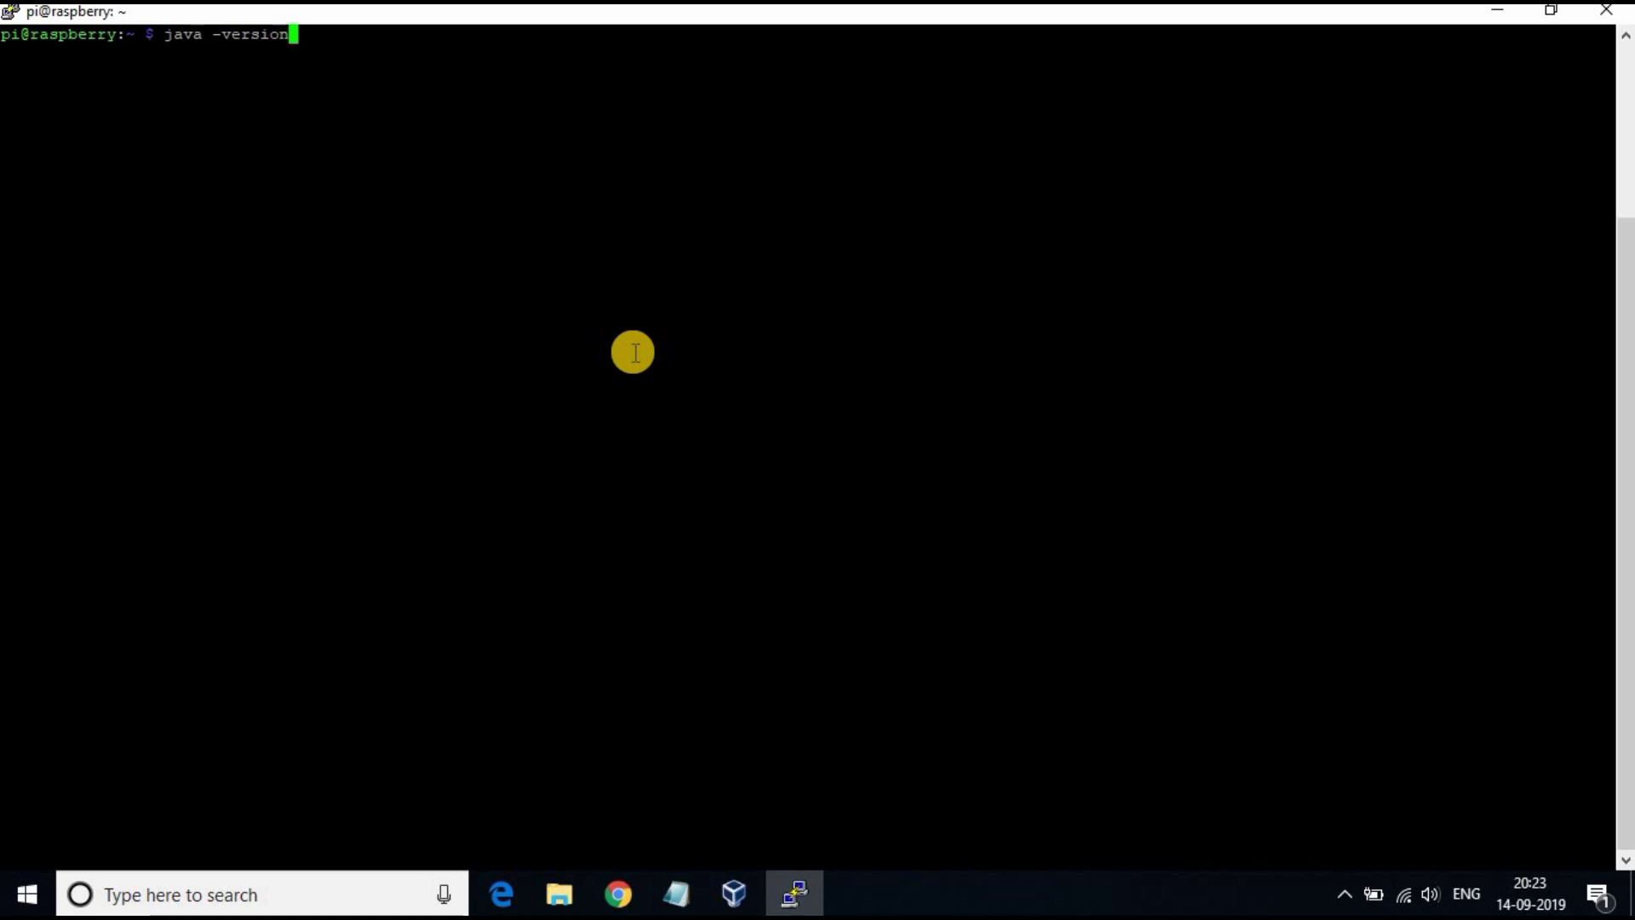
key(Return)
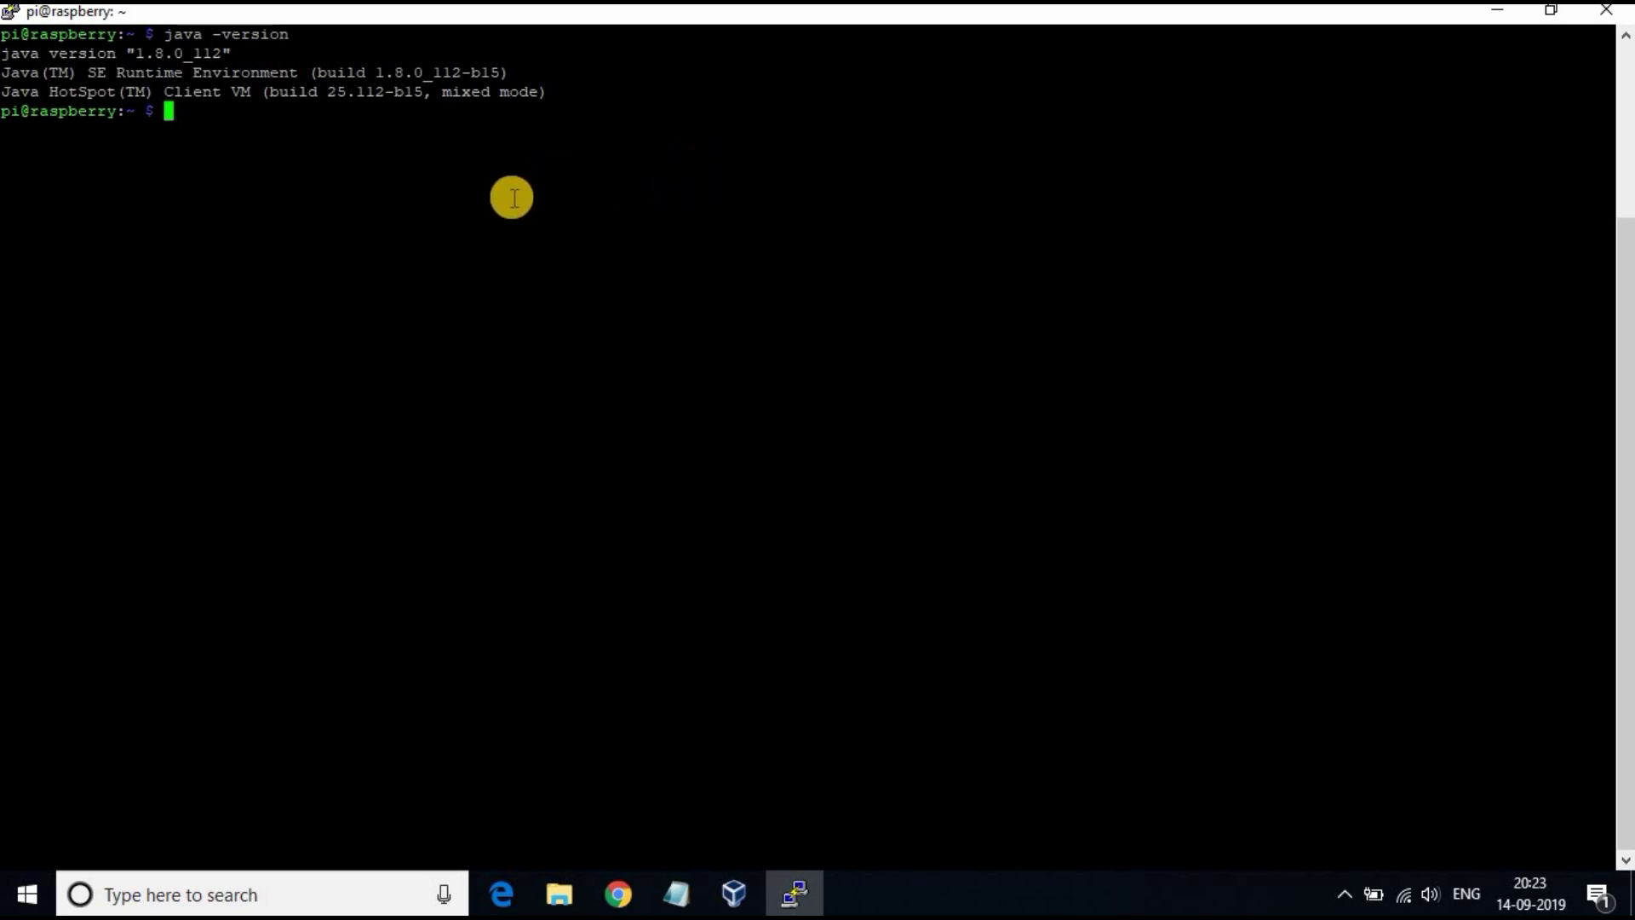
Step: Discard the pasted JDK install command and paste the wget Jenkins signing-key command instead
right_click(360, 154)
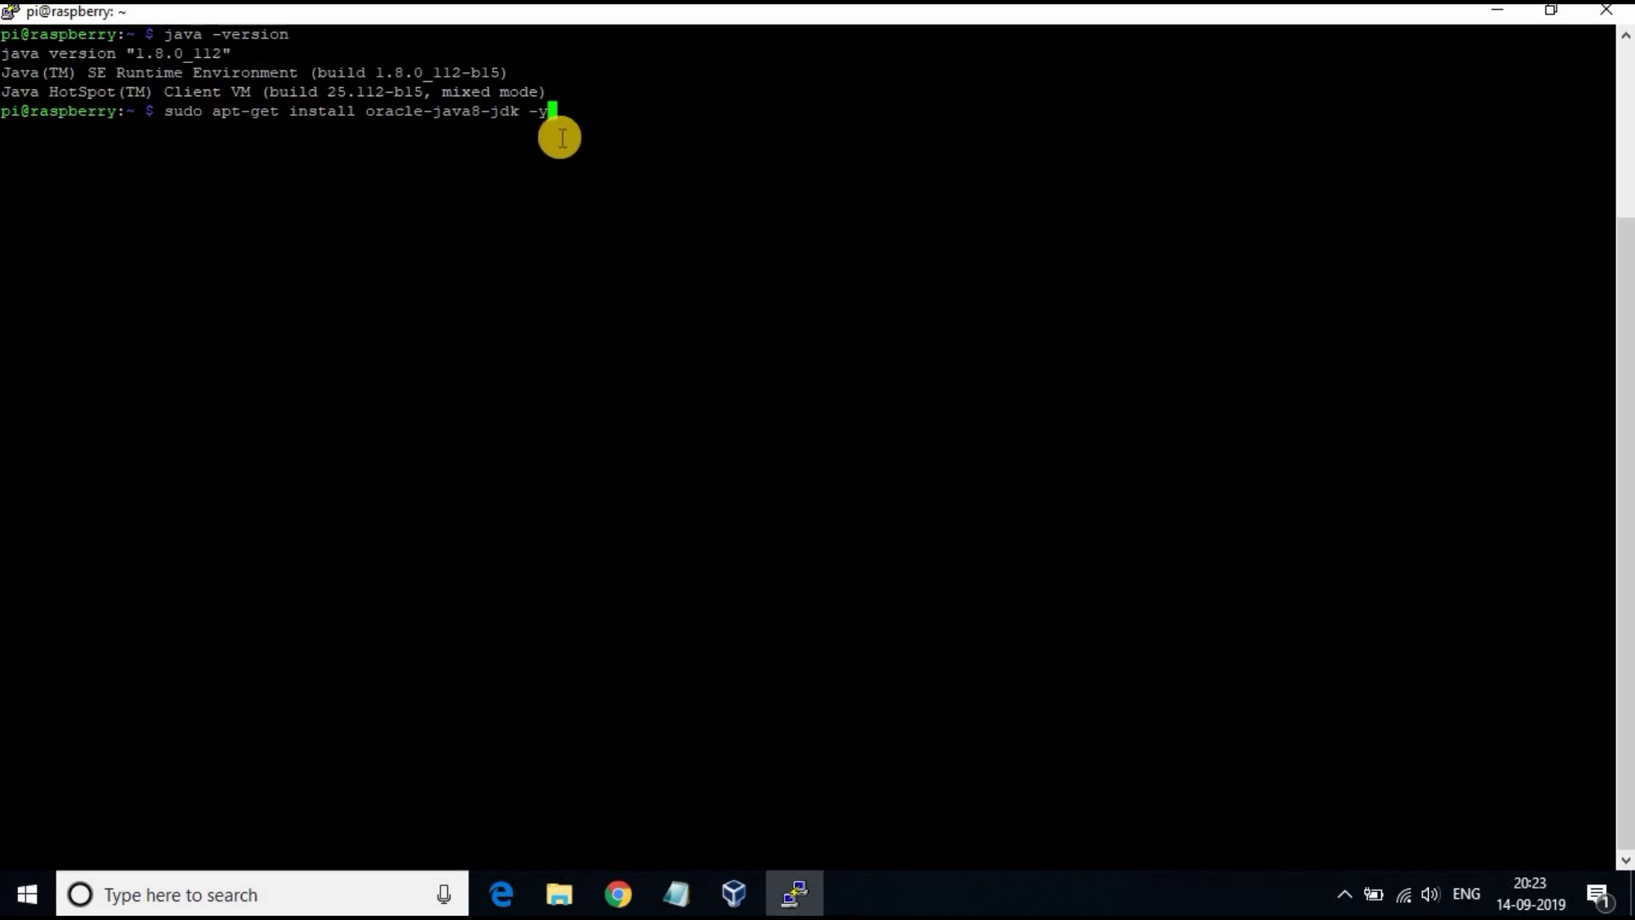
key(BackSpace)
key(BackSpace)
key(BackSpace)
key(BackSpace)
key(BackSpace)
key(BackSpace)
key(BackSpace)
key(BackSpace)
key(BackSpace)
key(BackSpace)
key(BackSpace)
key(BackSpace)
key(BackSpace)
key(BackSpace)
key(BackSpace)
key(BackSpace)
key(BackSpace)
key(BackSpace)
key(BackSpace)
key(BackSpace)
key(BackSpace)
key(BackSpace)
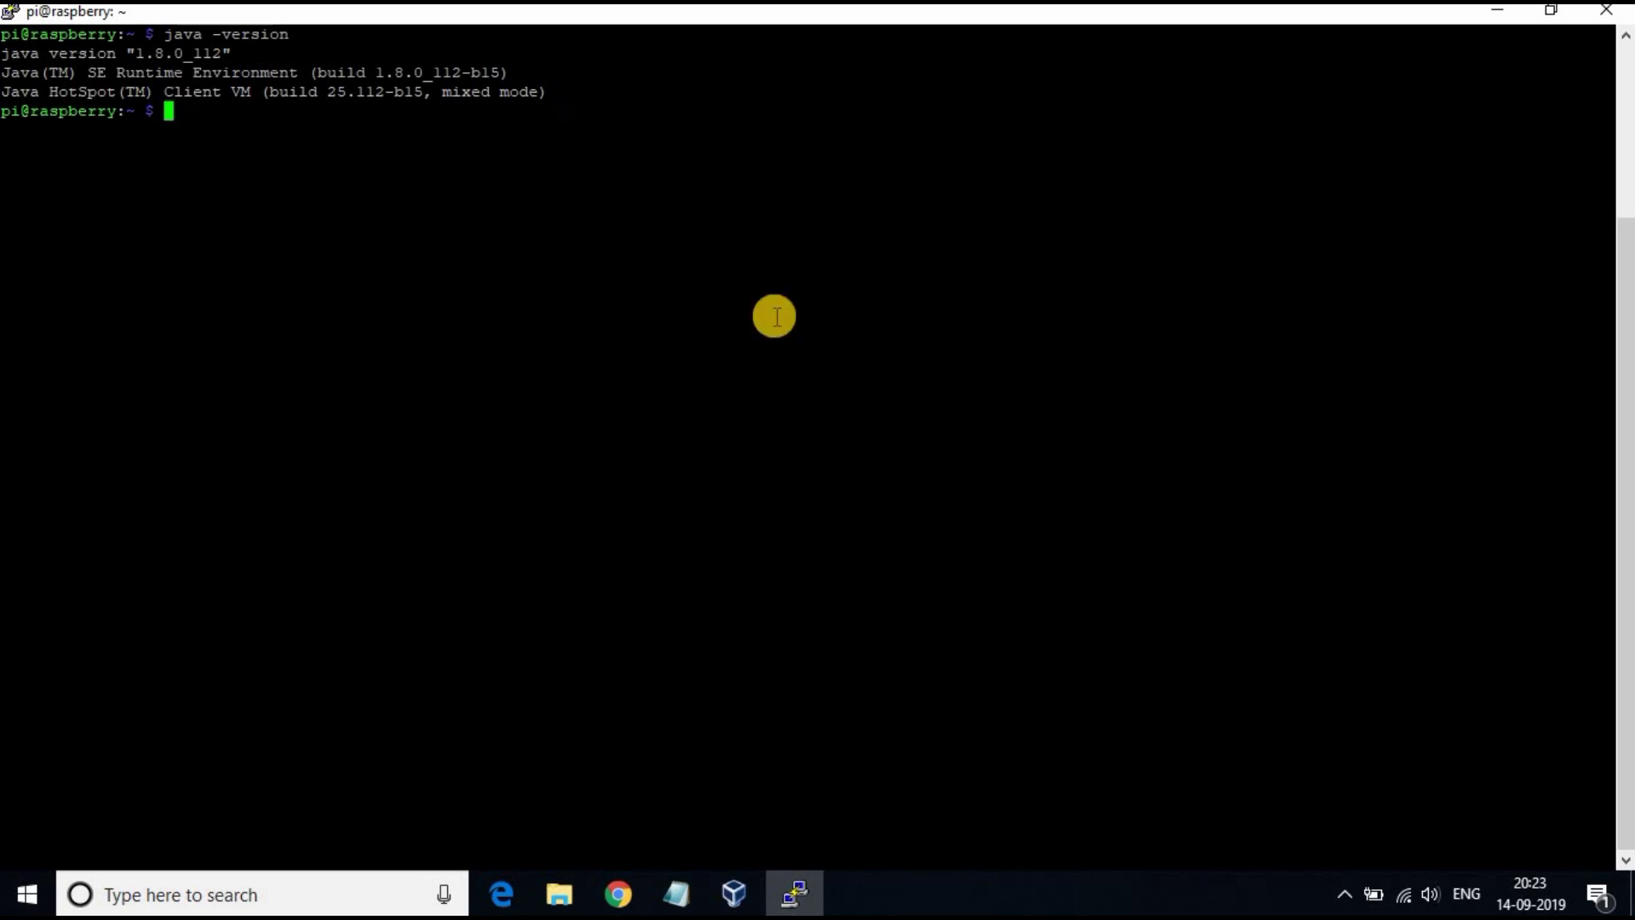
right_click(425, 154)
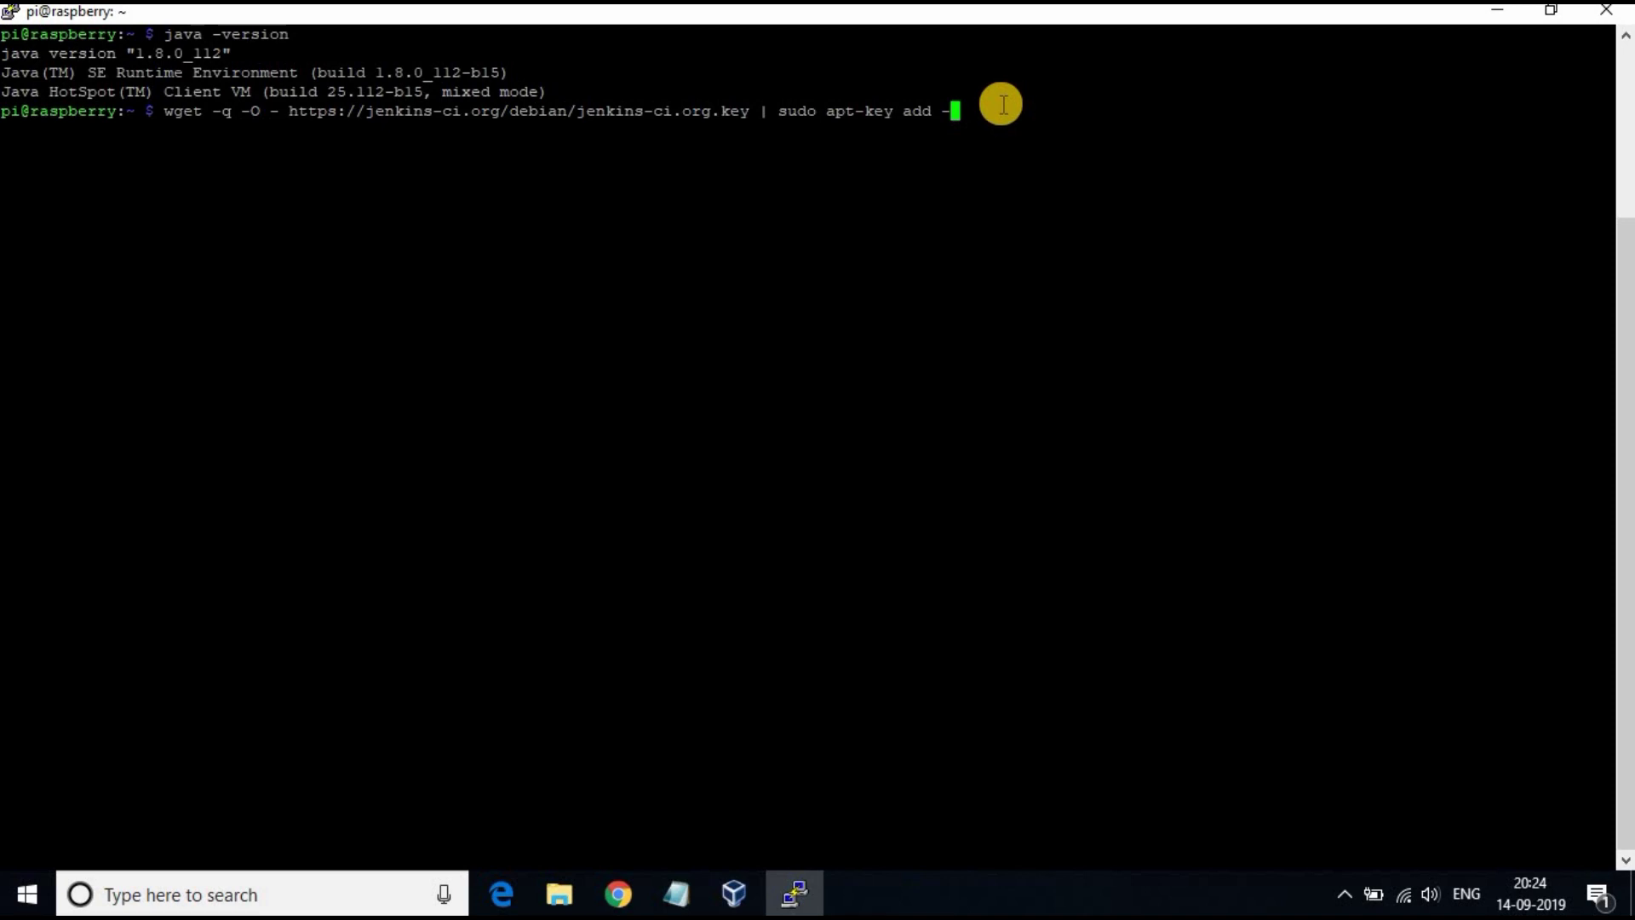
Step: Add the Jenkins signing key and repository to the apt sources, then stage sudo apt-get update
key(Return)
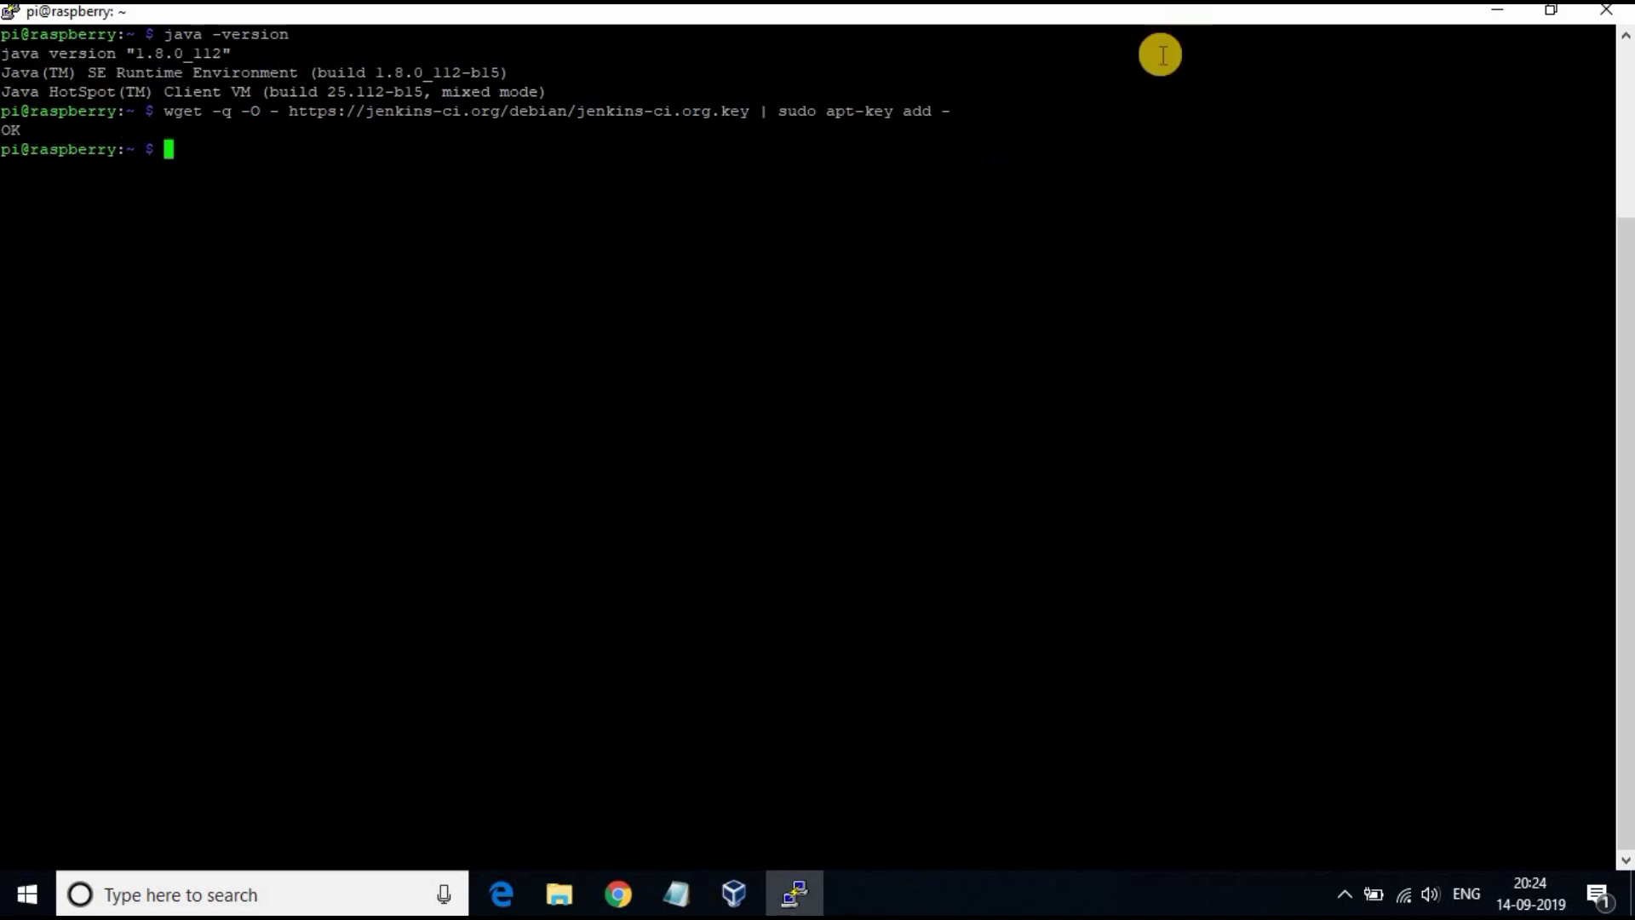
right_click(407, 159)
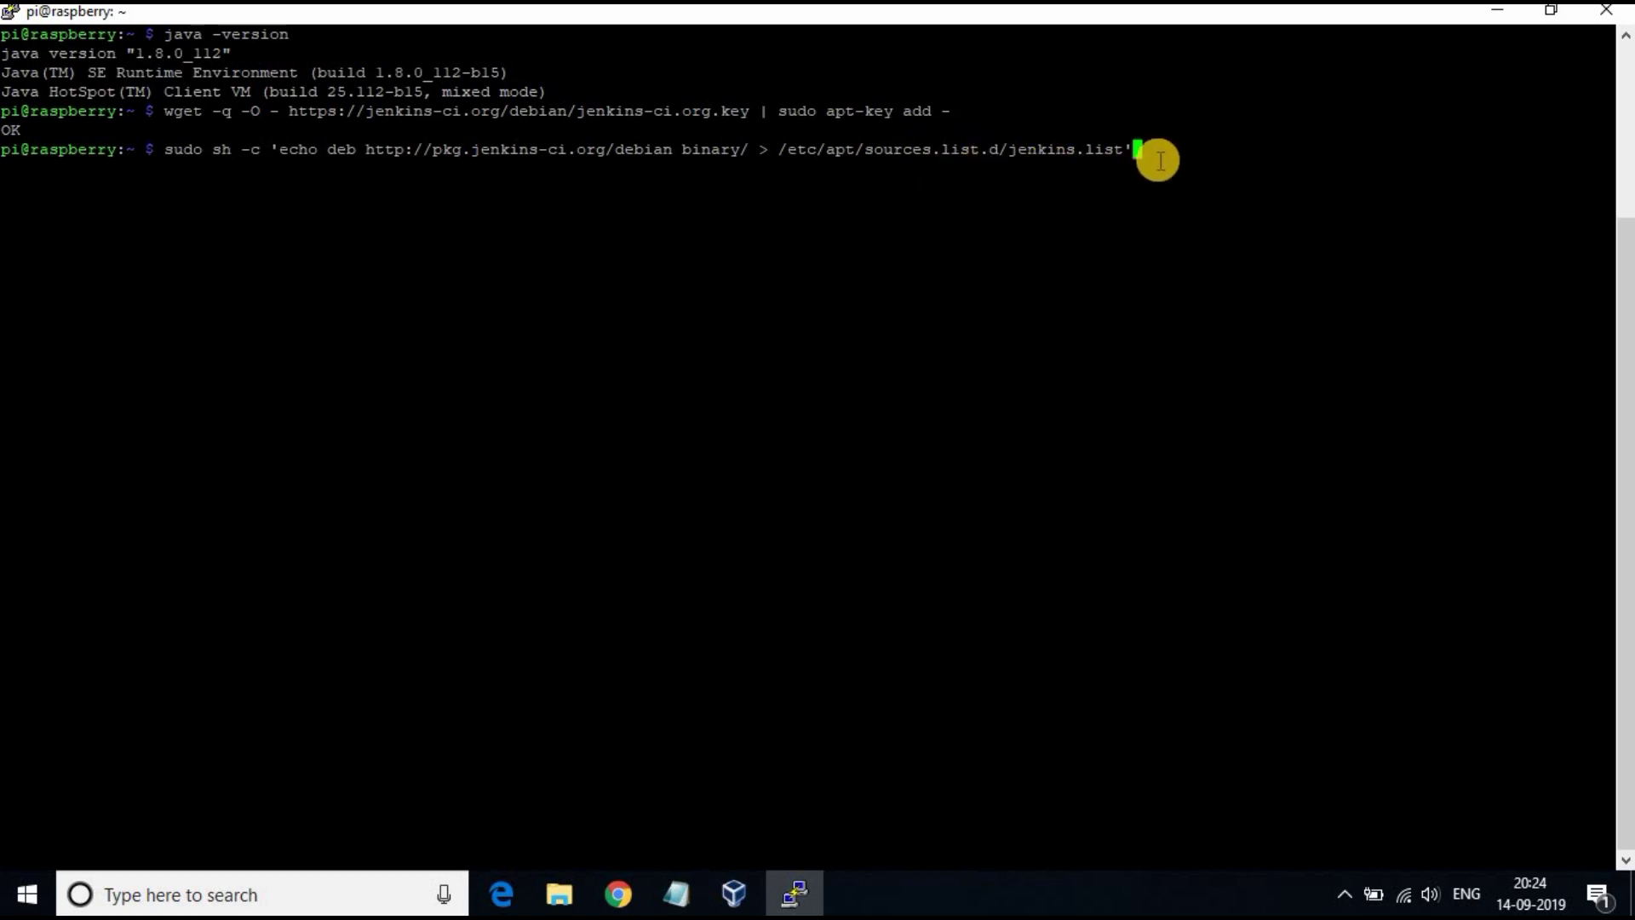
key(Return)
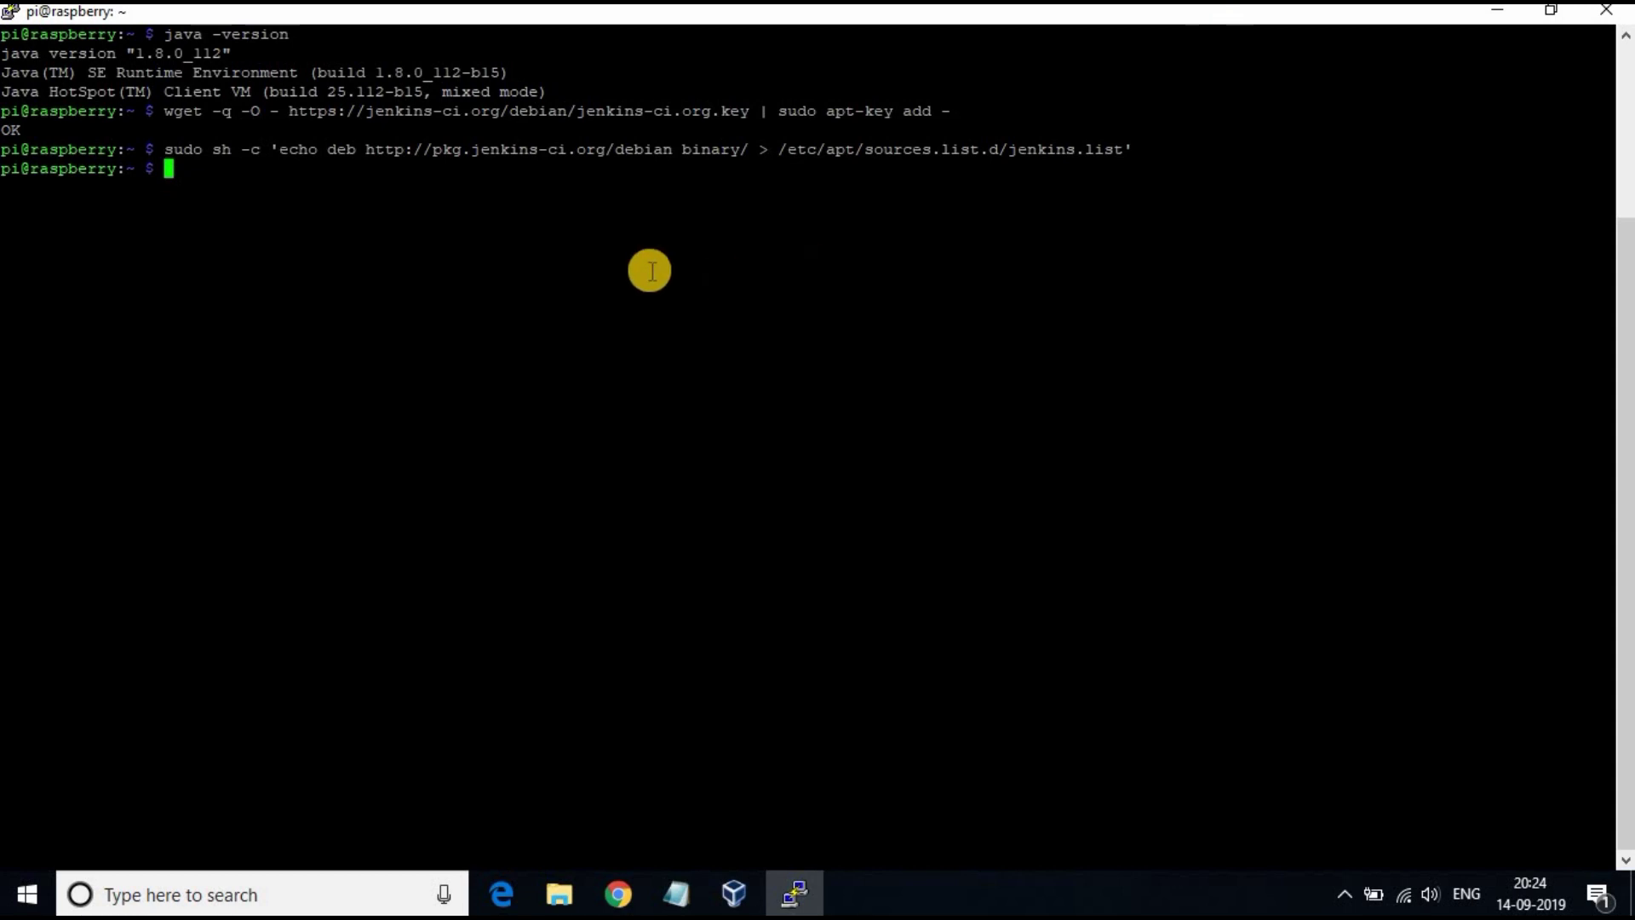
right_click(636, 247)
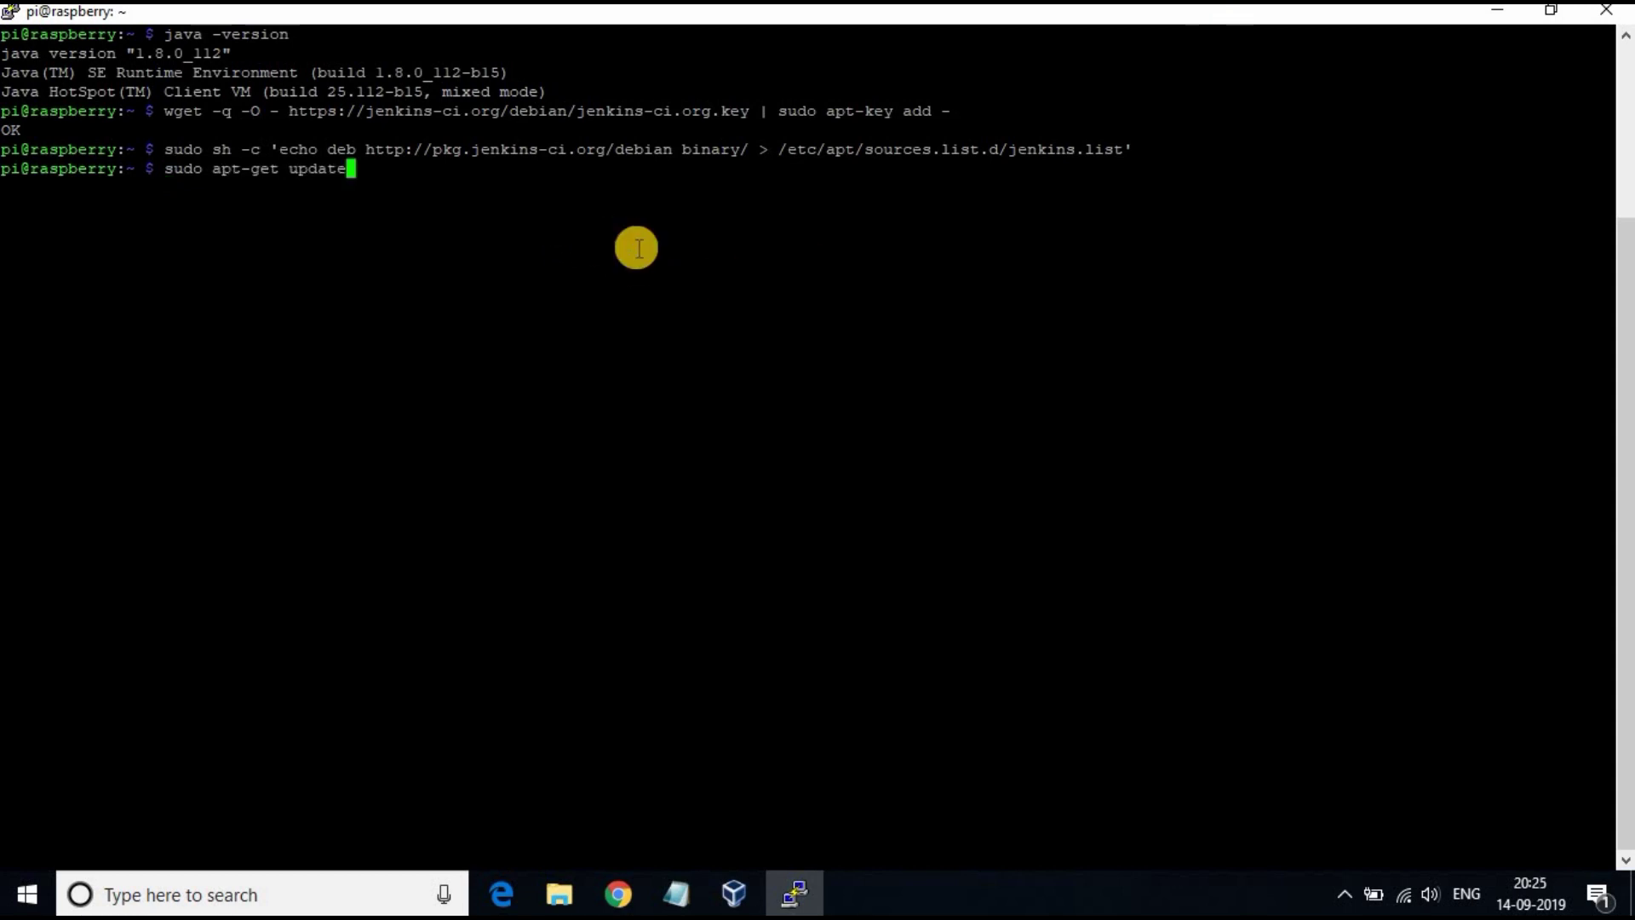
Step: Run sudo apt-get update, then stage sudo apt-get install jenkins -y
key(Return)
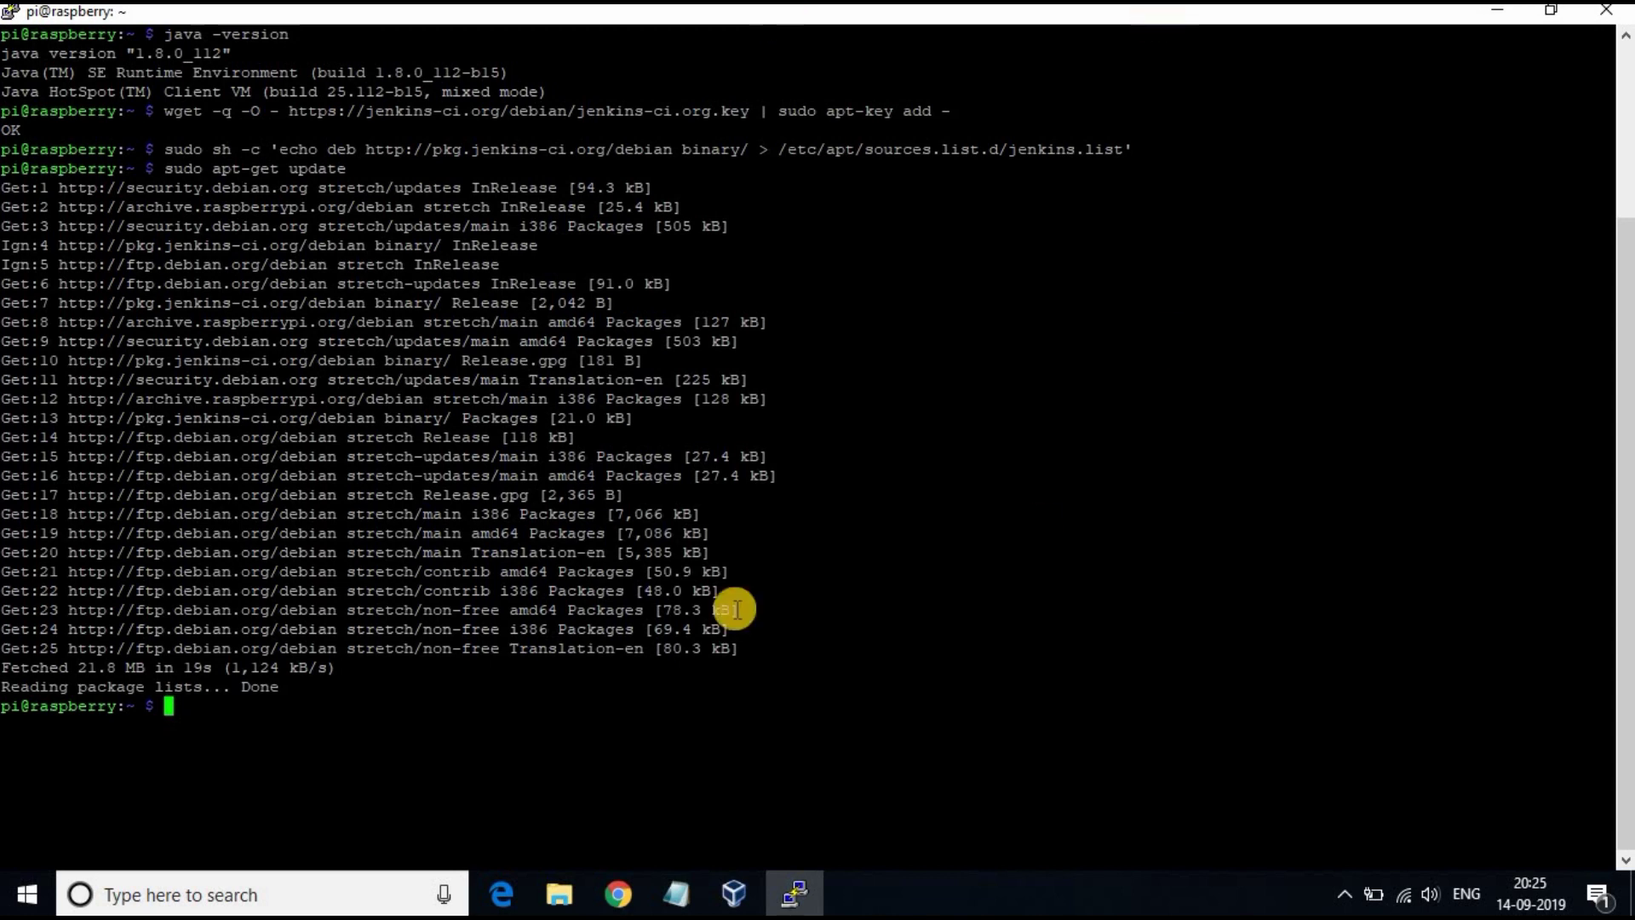
right_click(730, 744)
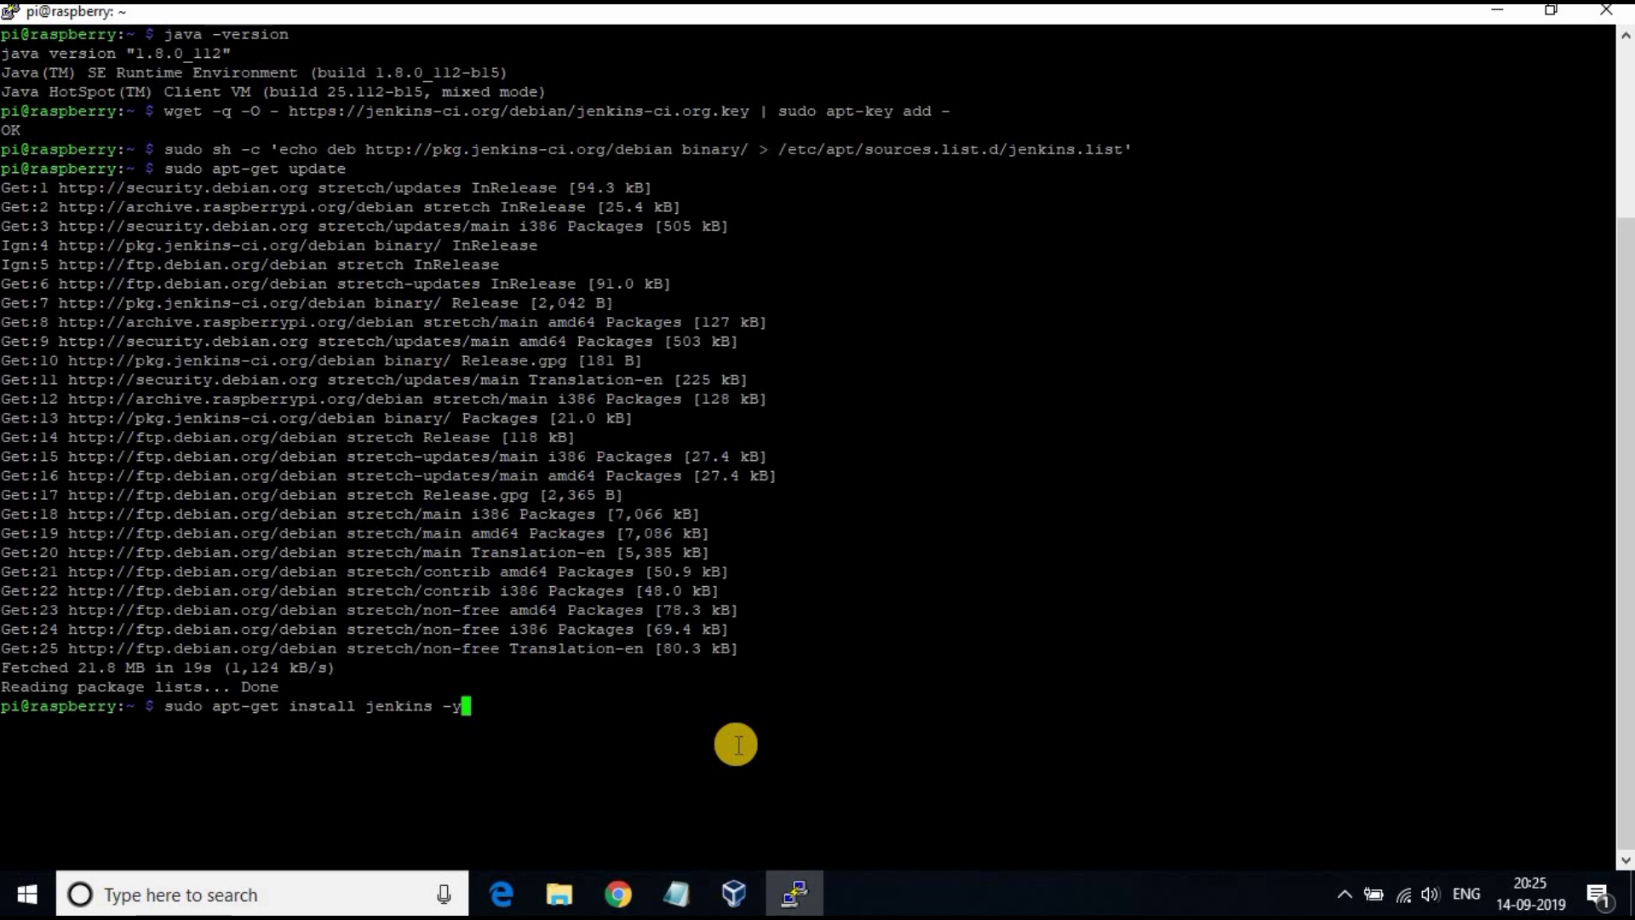
Step: Install Jenkins 2.194, then stage systemctl status jenkins.service at the prompt
key(Return)
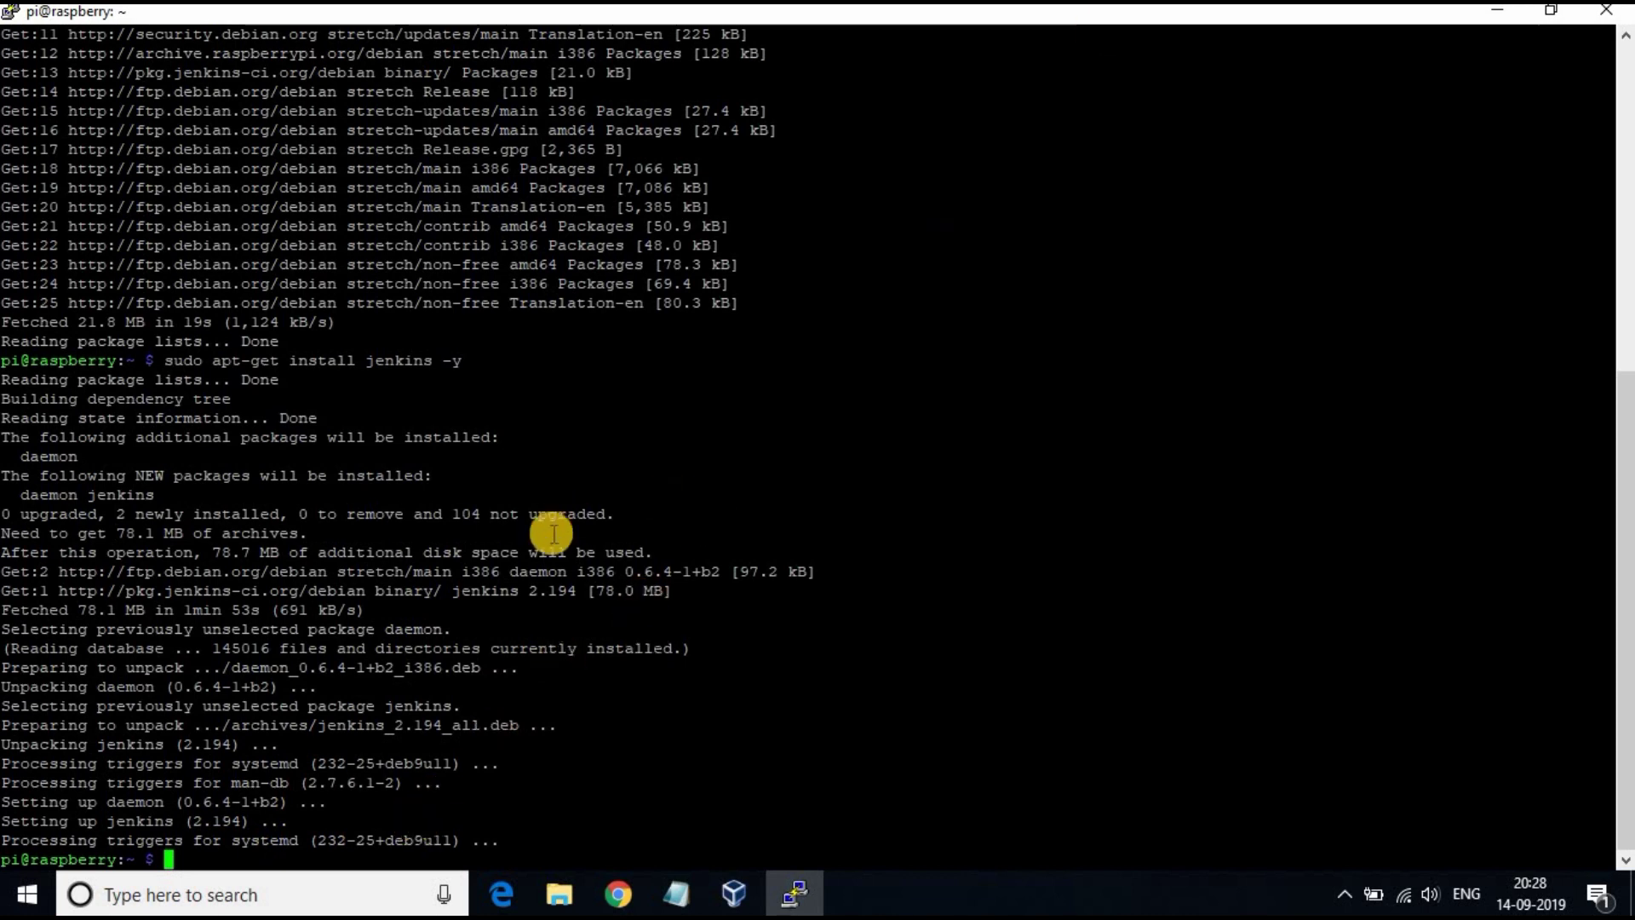
click(350, 849)
right_click(350, 849)
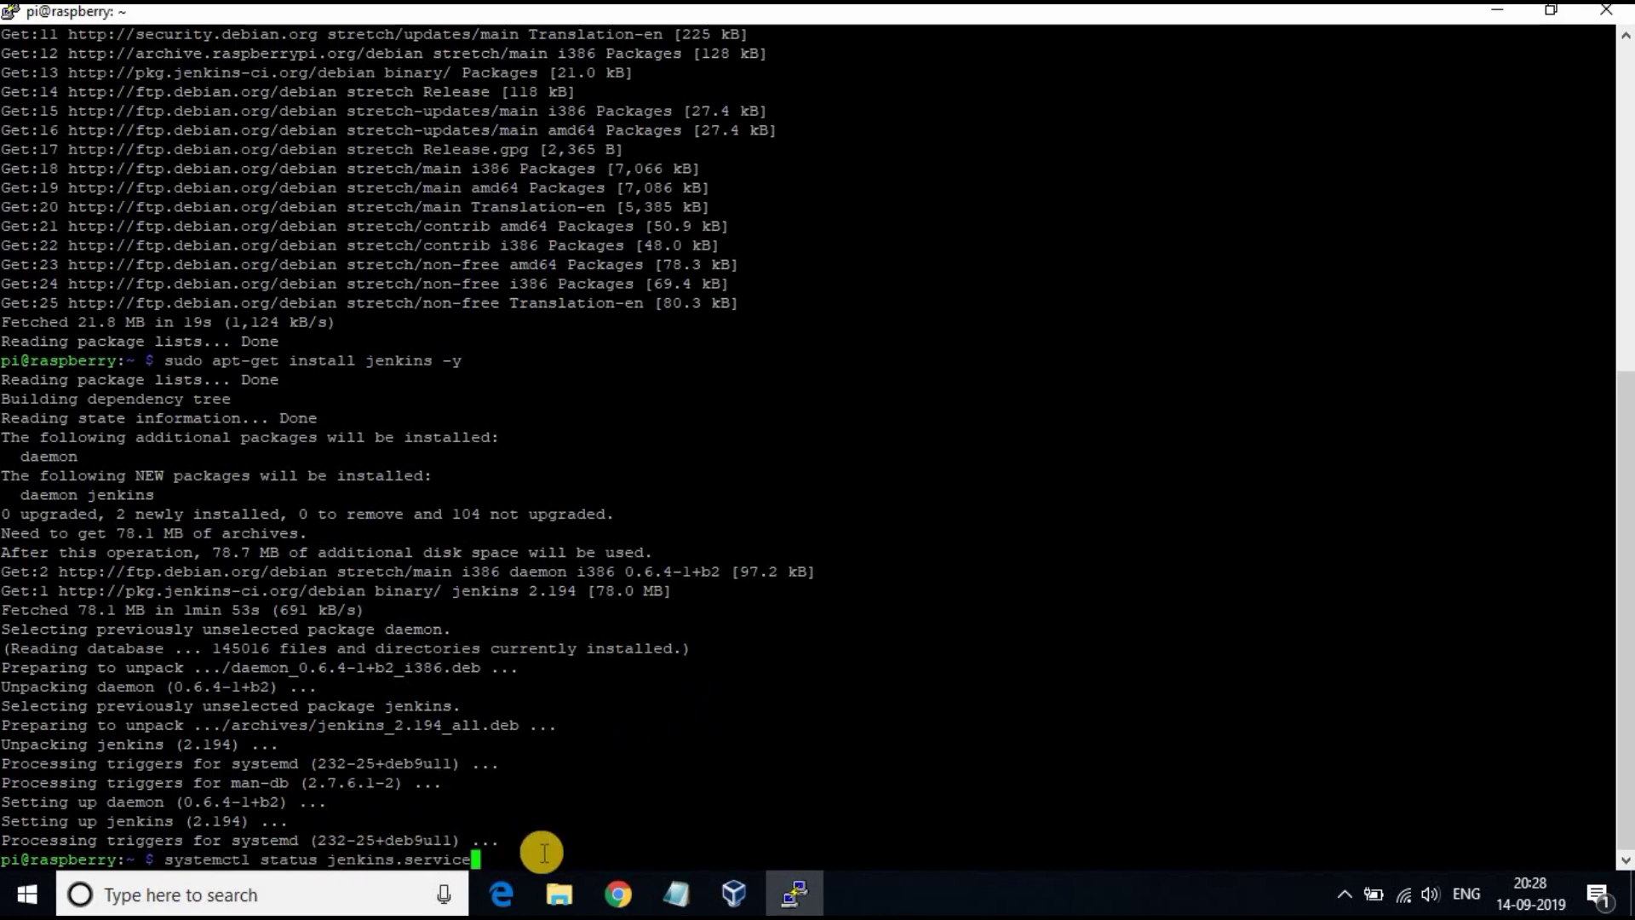
Step: Confirm jenkins.service is active, copy the Pi's address 192.168.0.104, and switch to Chrome
key(Return)
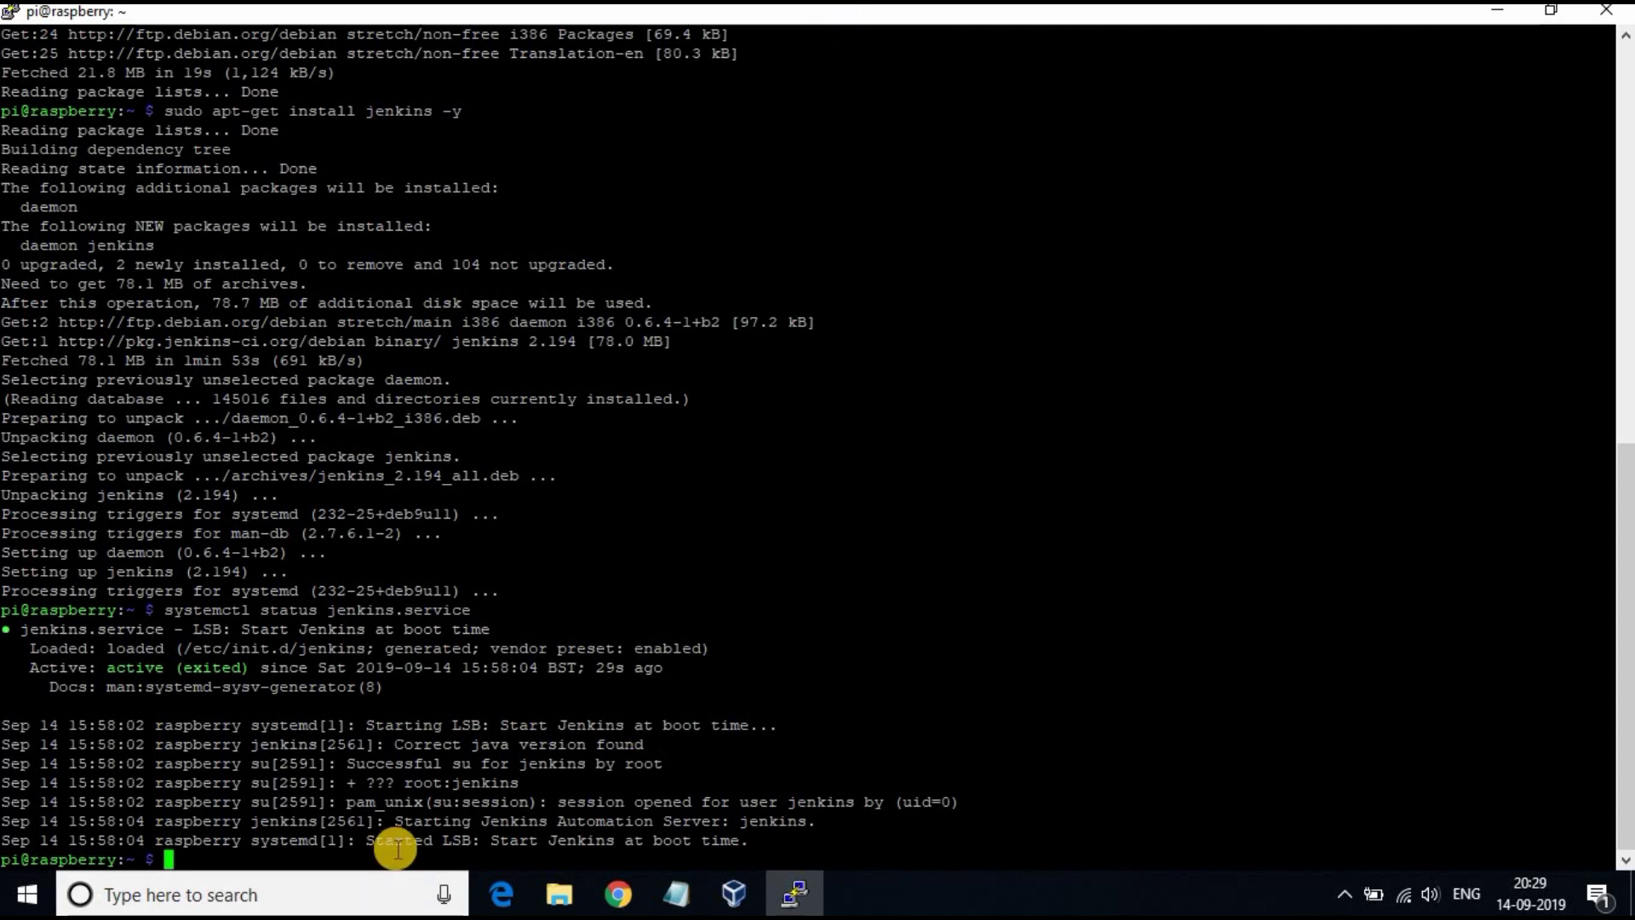
text(ip addr show)
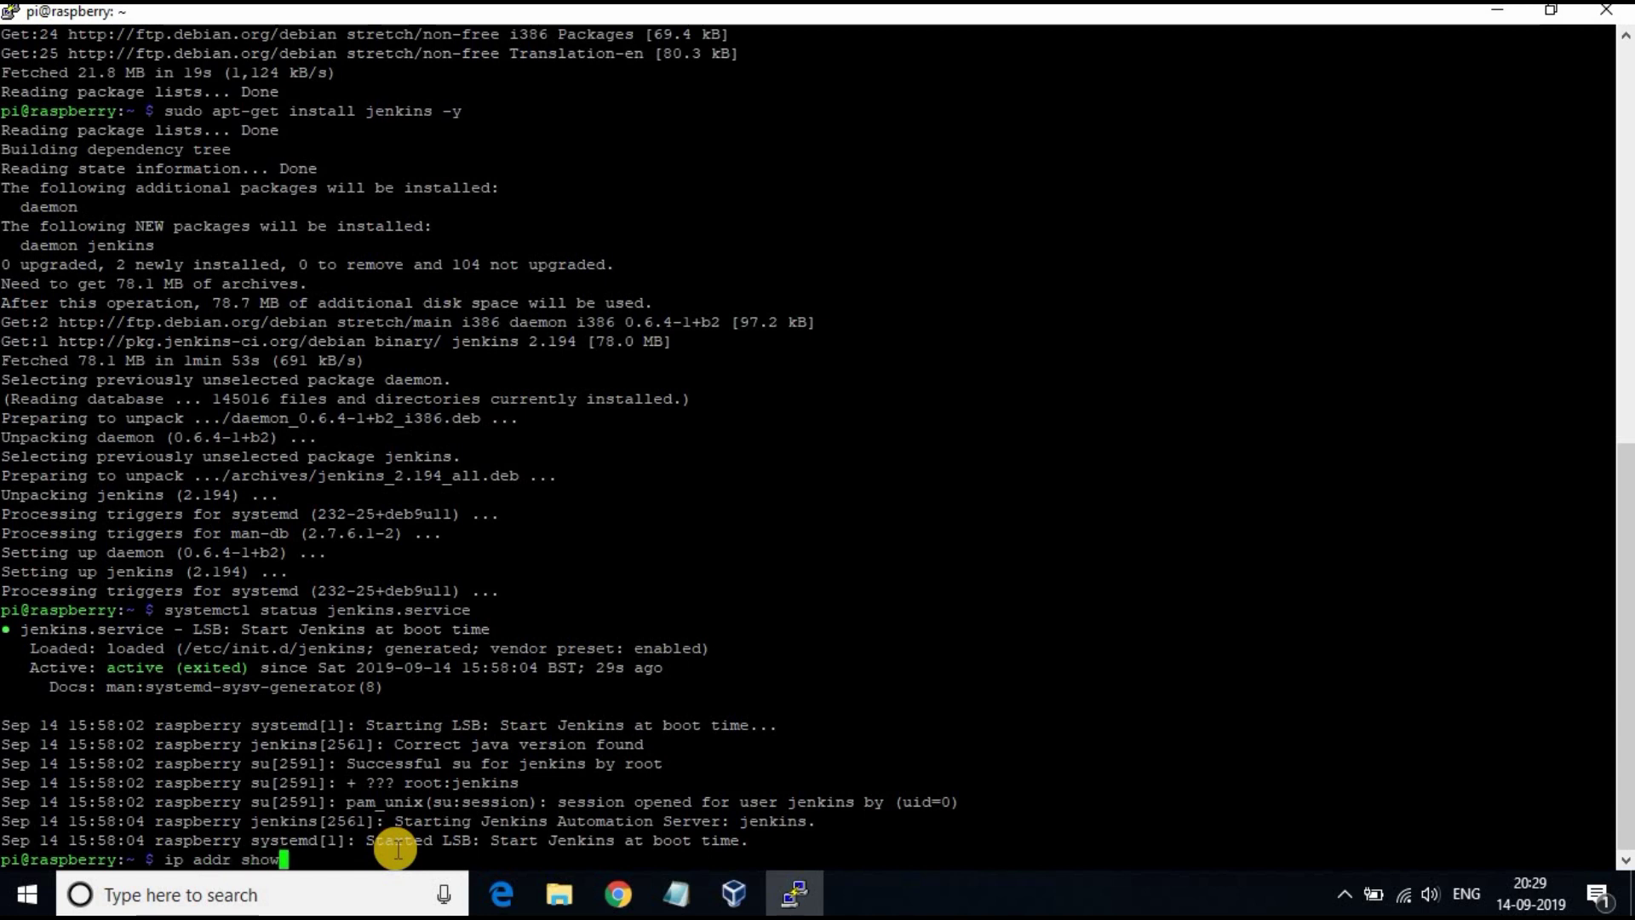
key(Return)
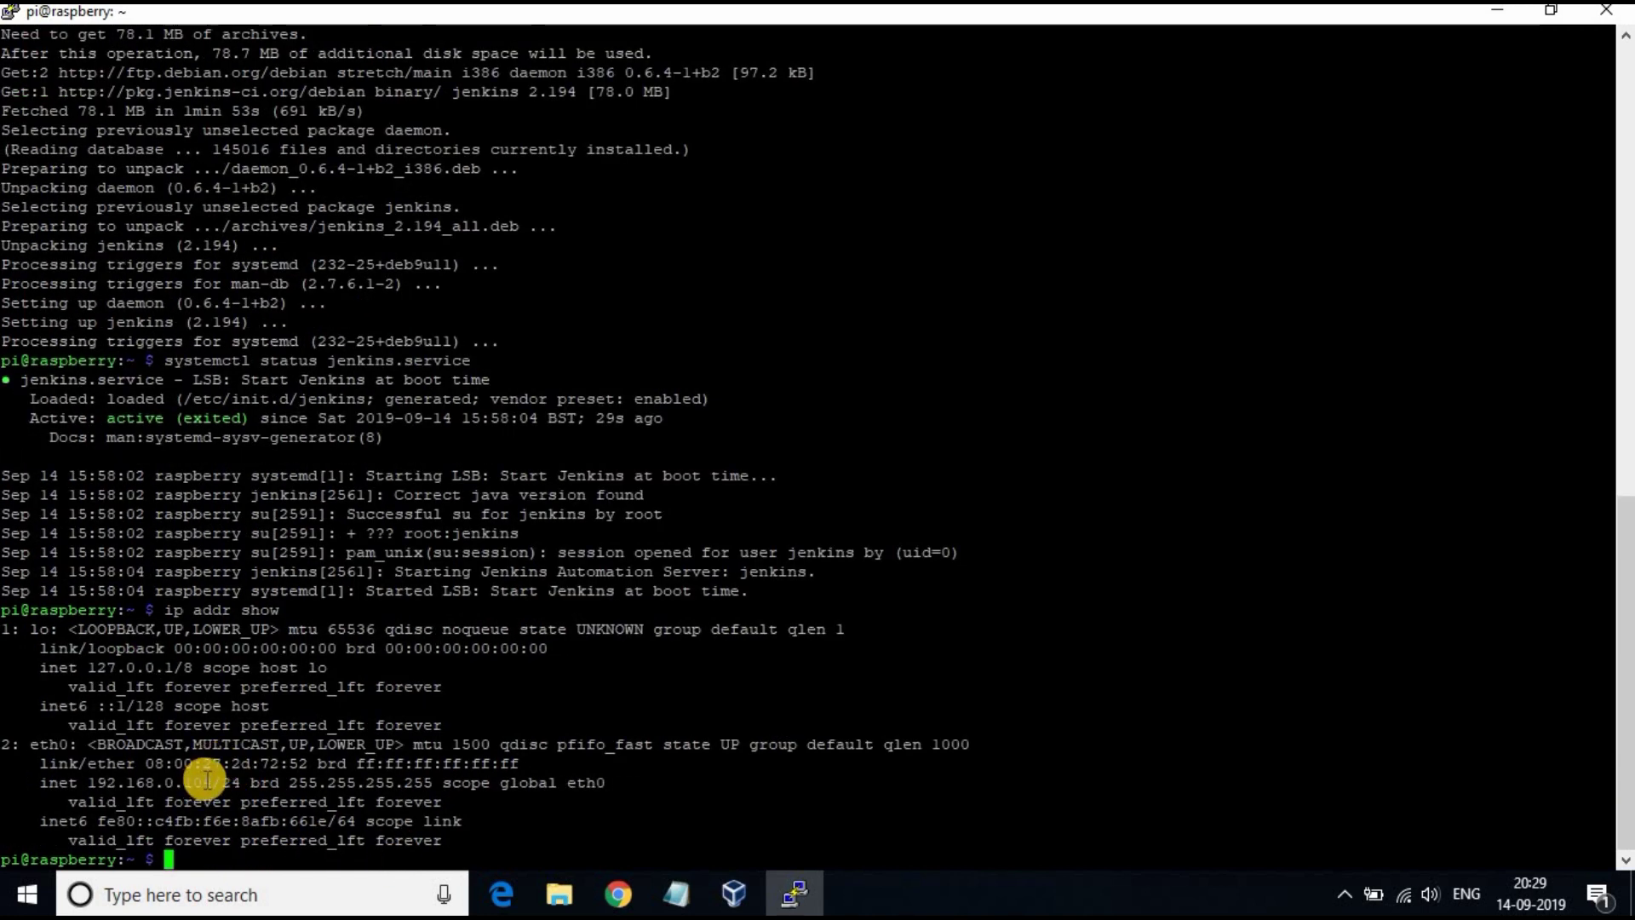
drag(212, 781, 97, 782)
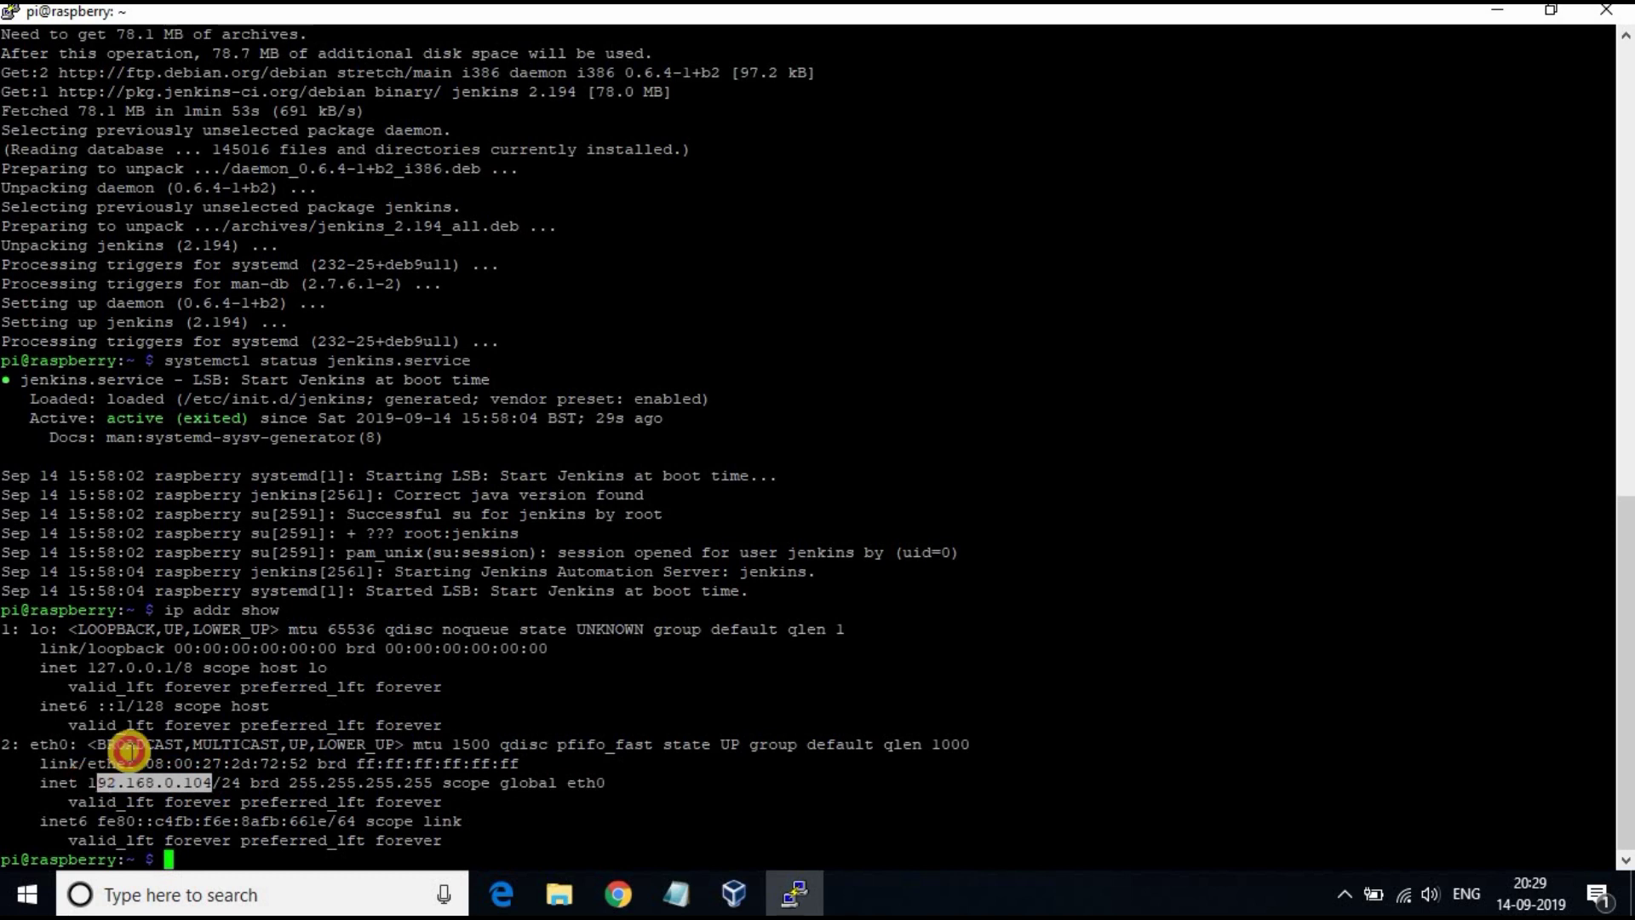
click(388, 667)
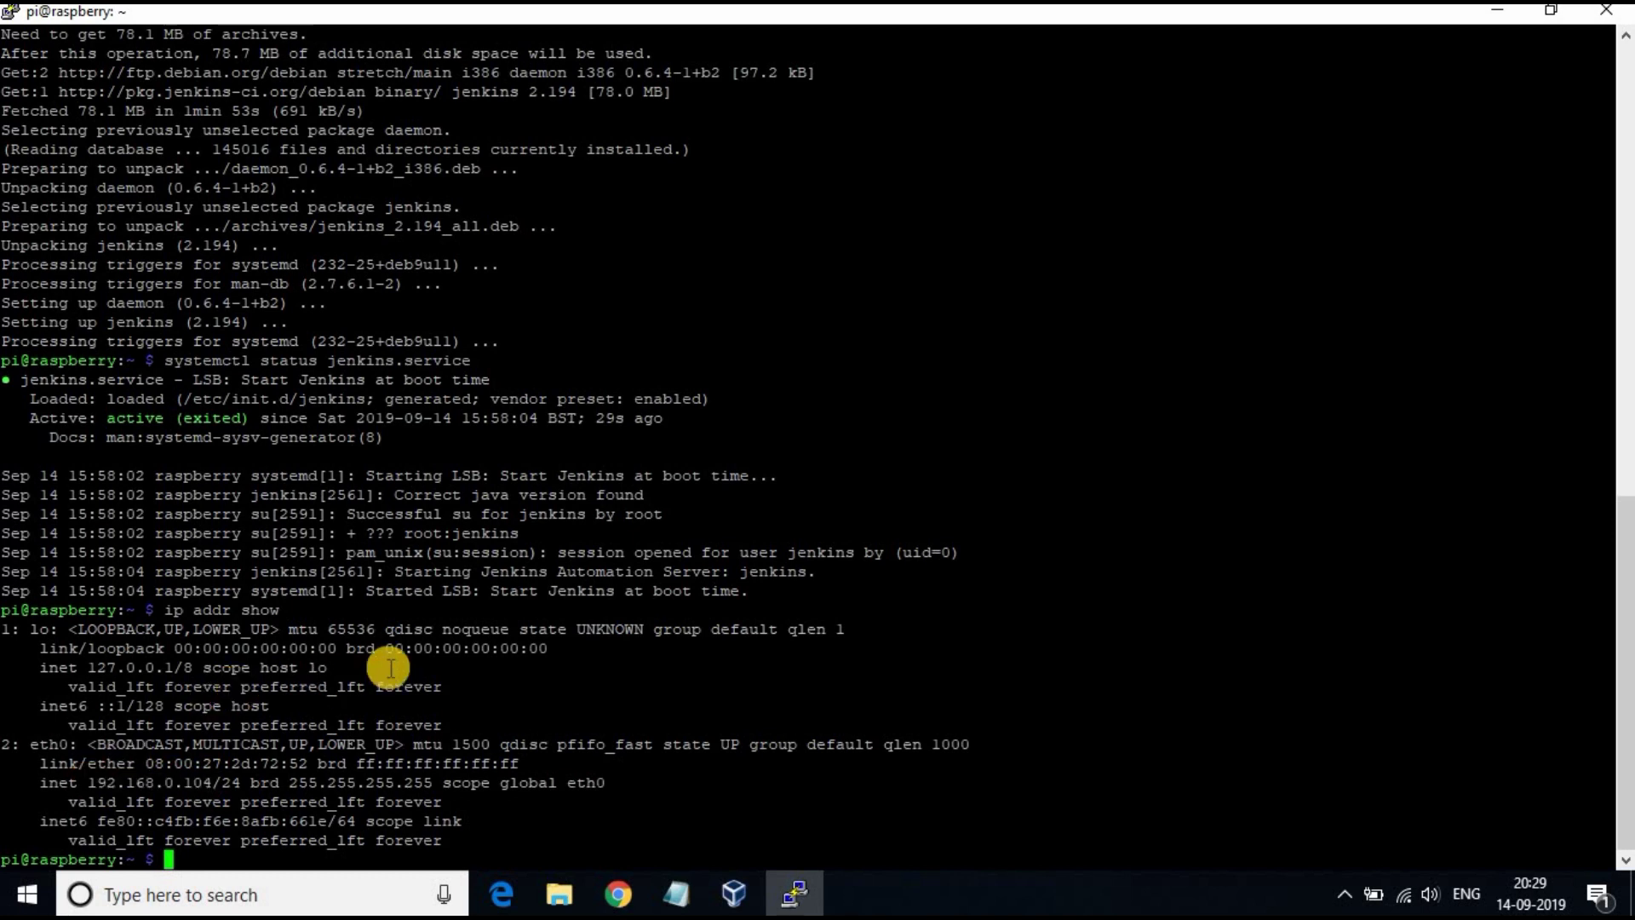
click(616, 894)
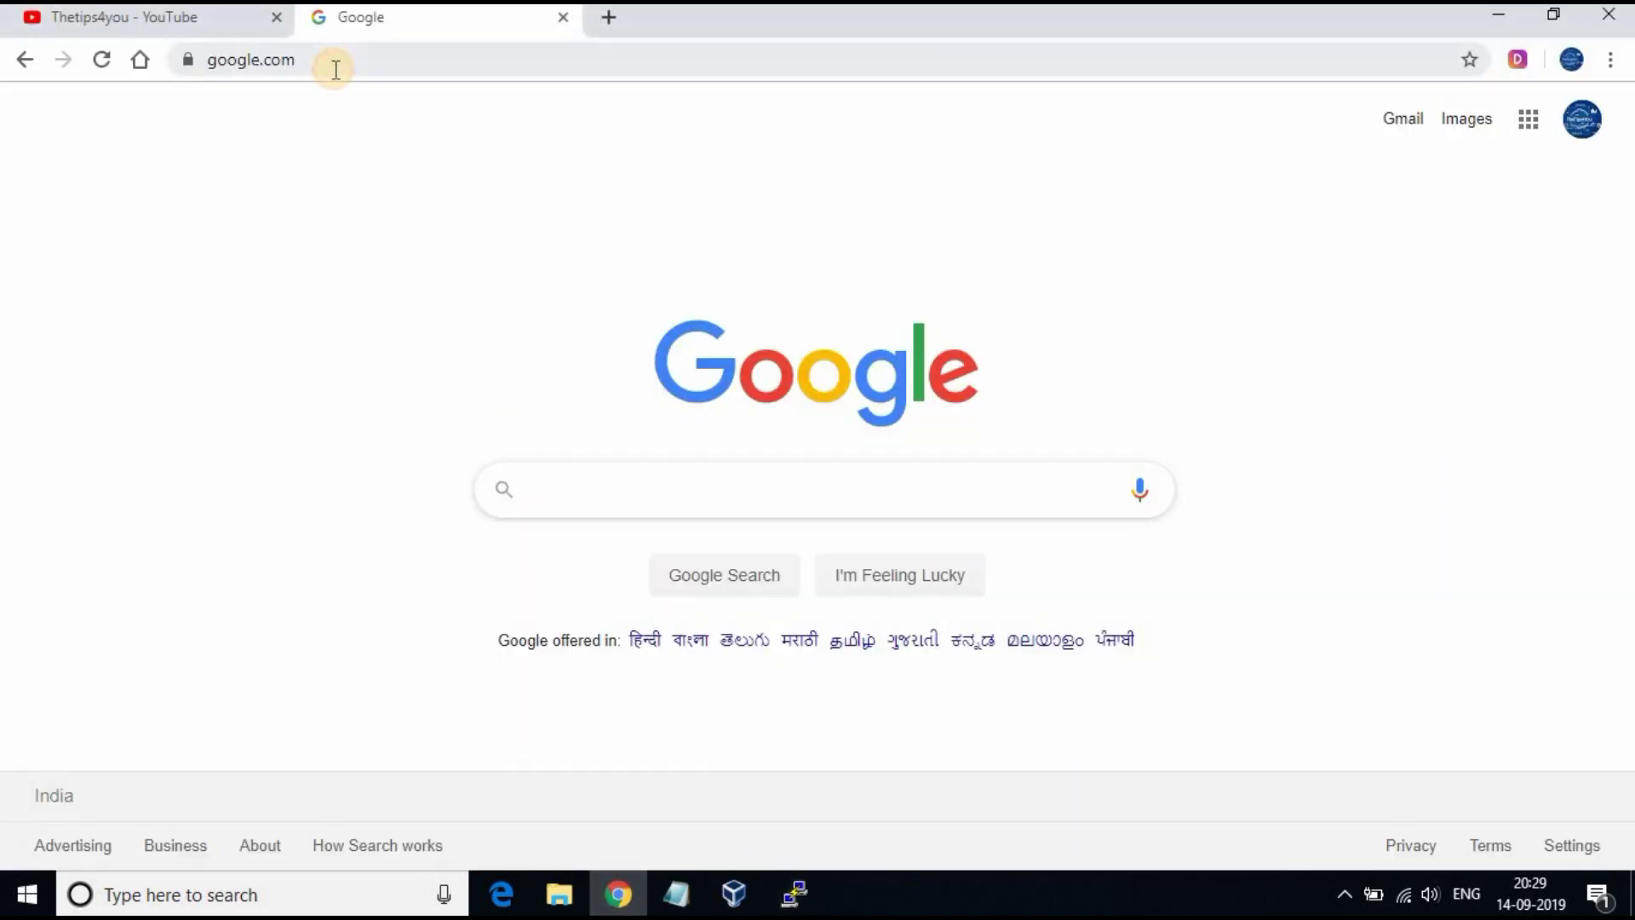
Step: Load 192.168.0.104:8080 in Chrome to reach the Unlock Jenkins page
click(336, 70)
text(192.168.0.104)
text(:)
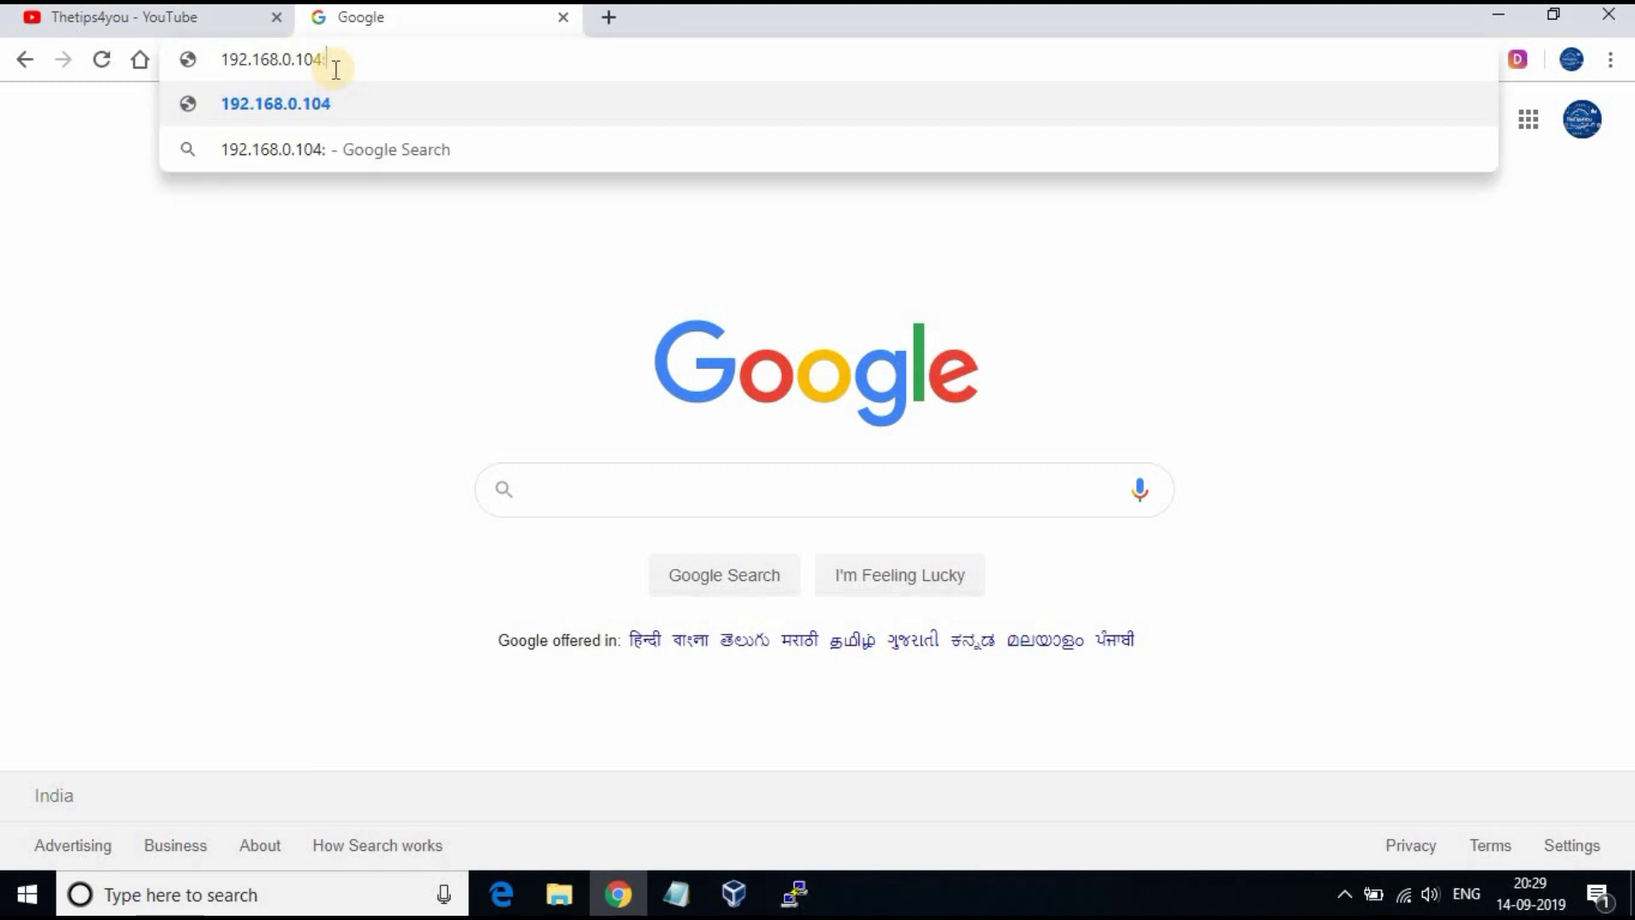
text(8080)
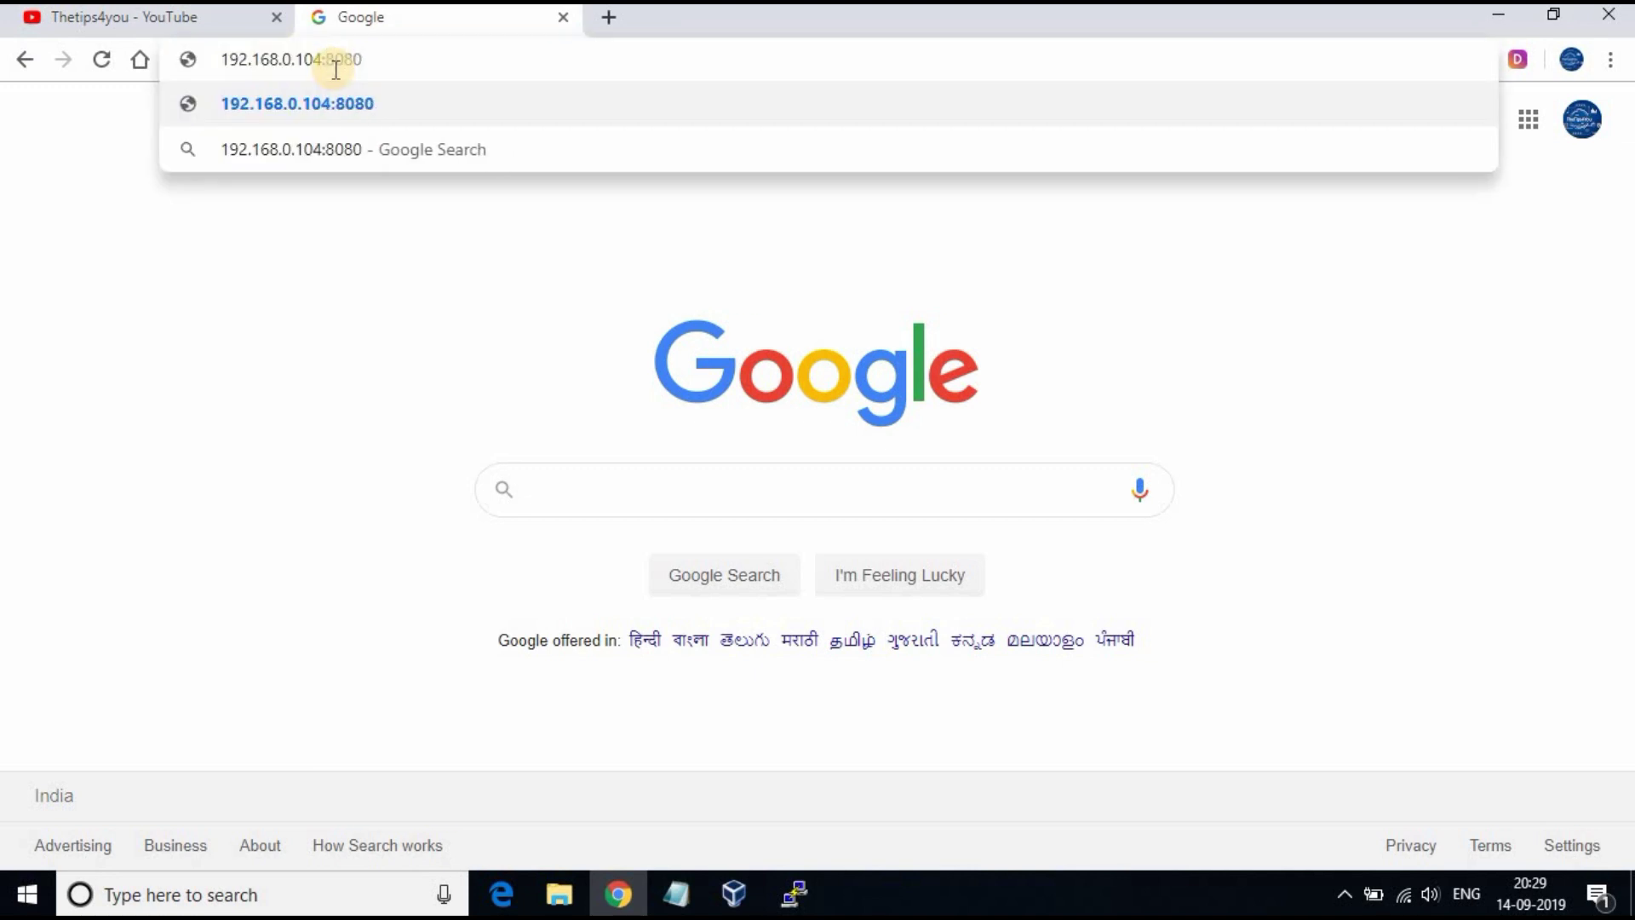
key(Return)
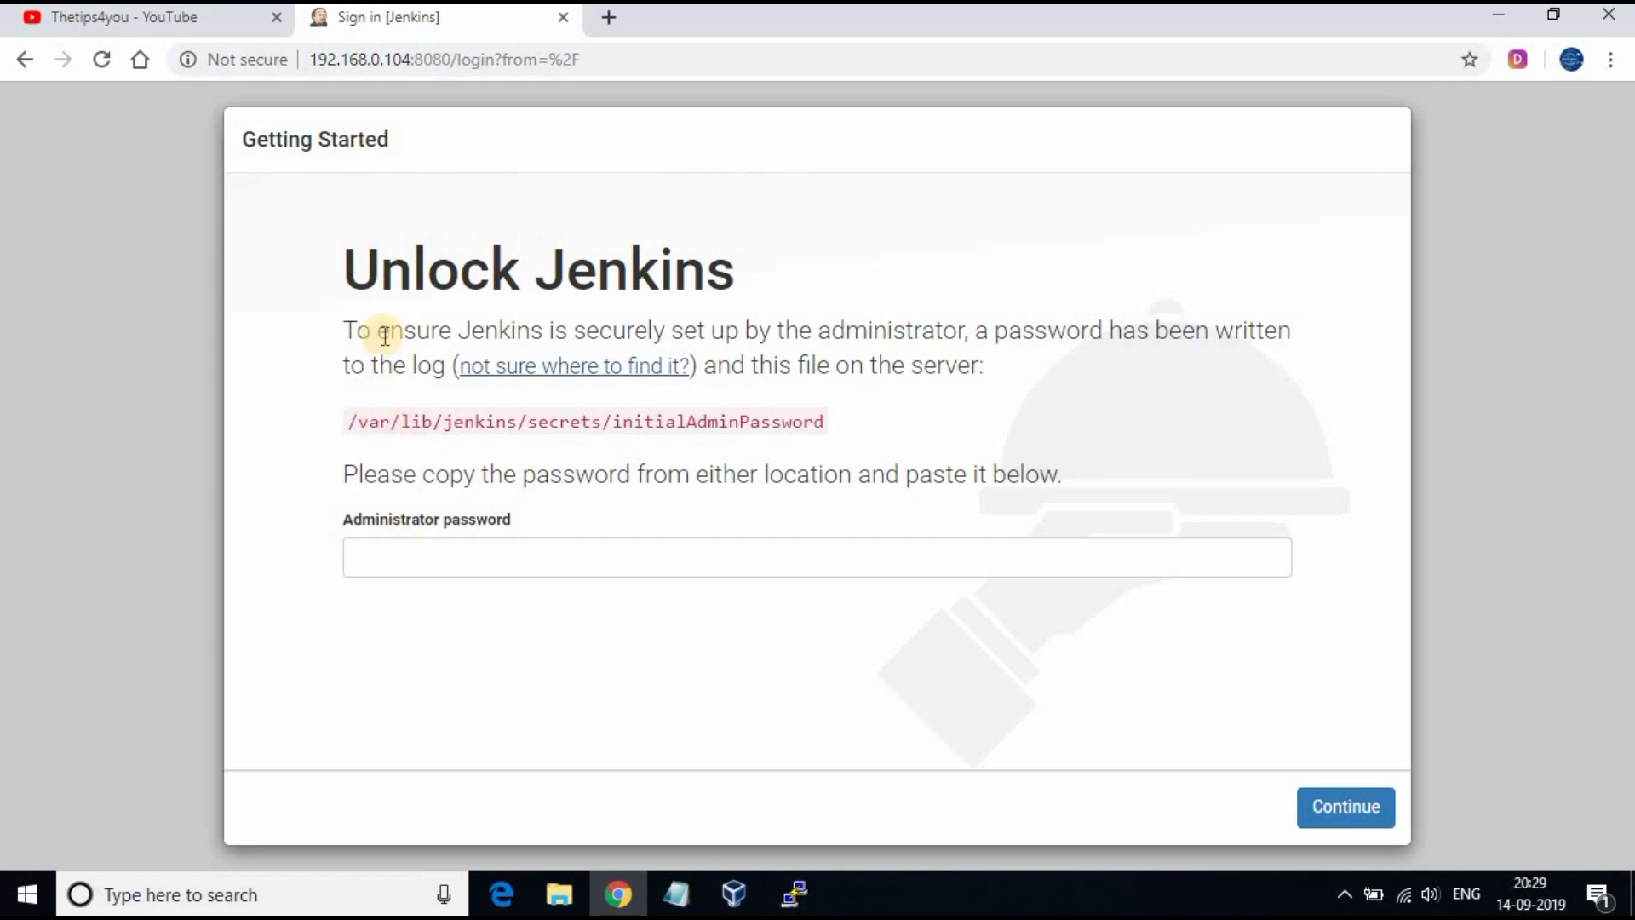
drag(356, 329, 1055, 359)
Step: Copy the /var/lib/jenkins/secrets/initialAdminPassword path from the unlock page and return to PuTTY
click(444, 419)
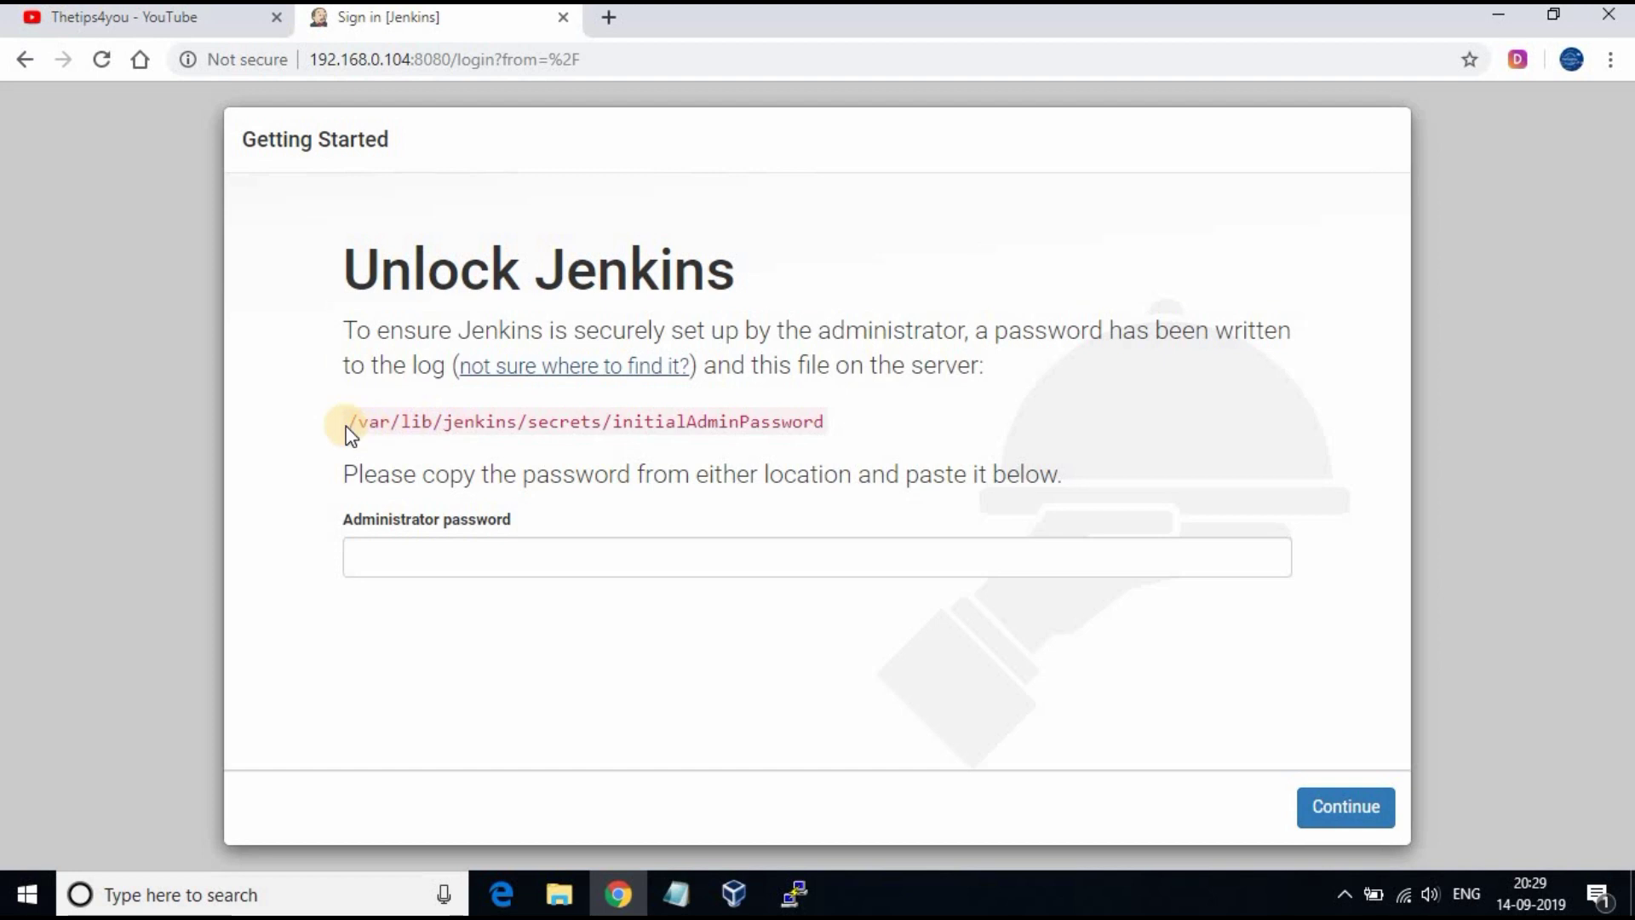
drag(352, 421, 826, 419)
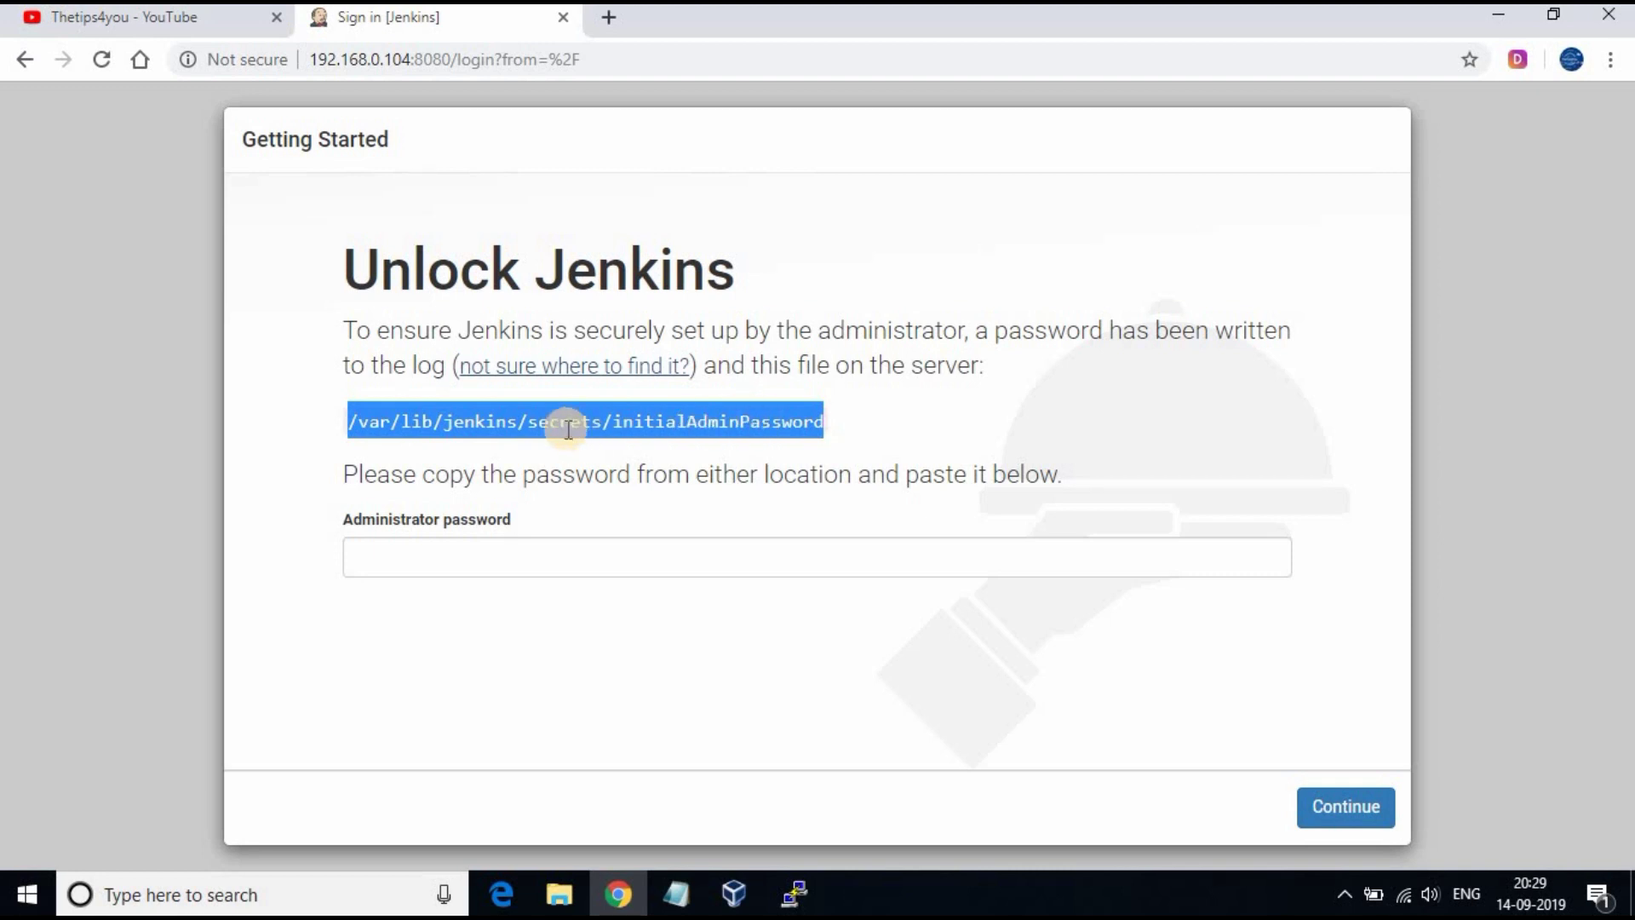
right_click(667, 423)
click(704, 442)
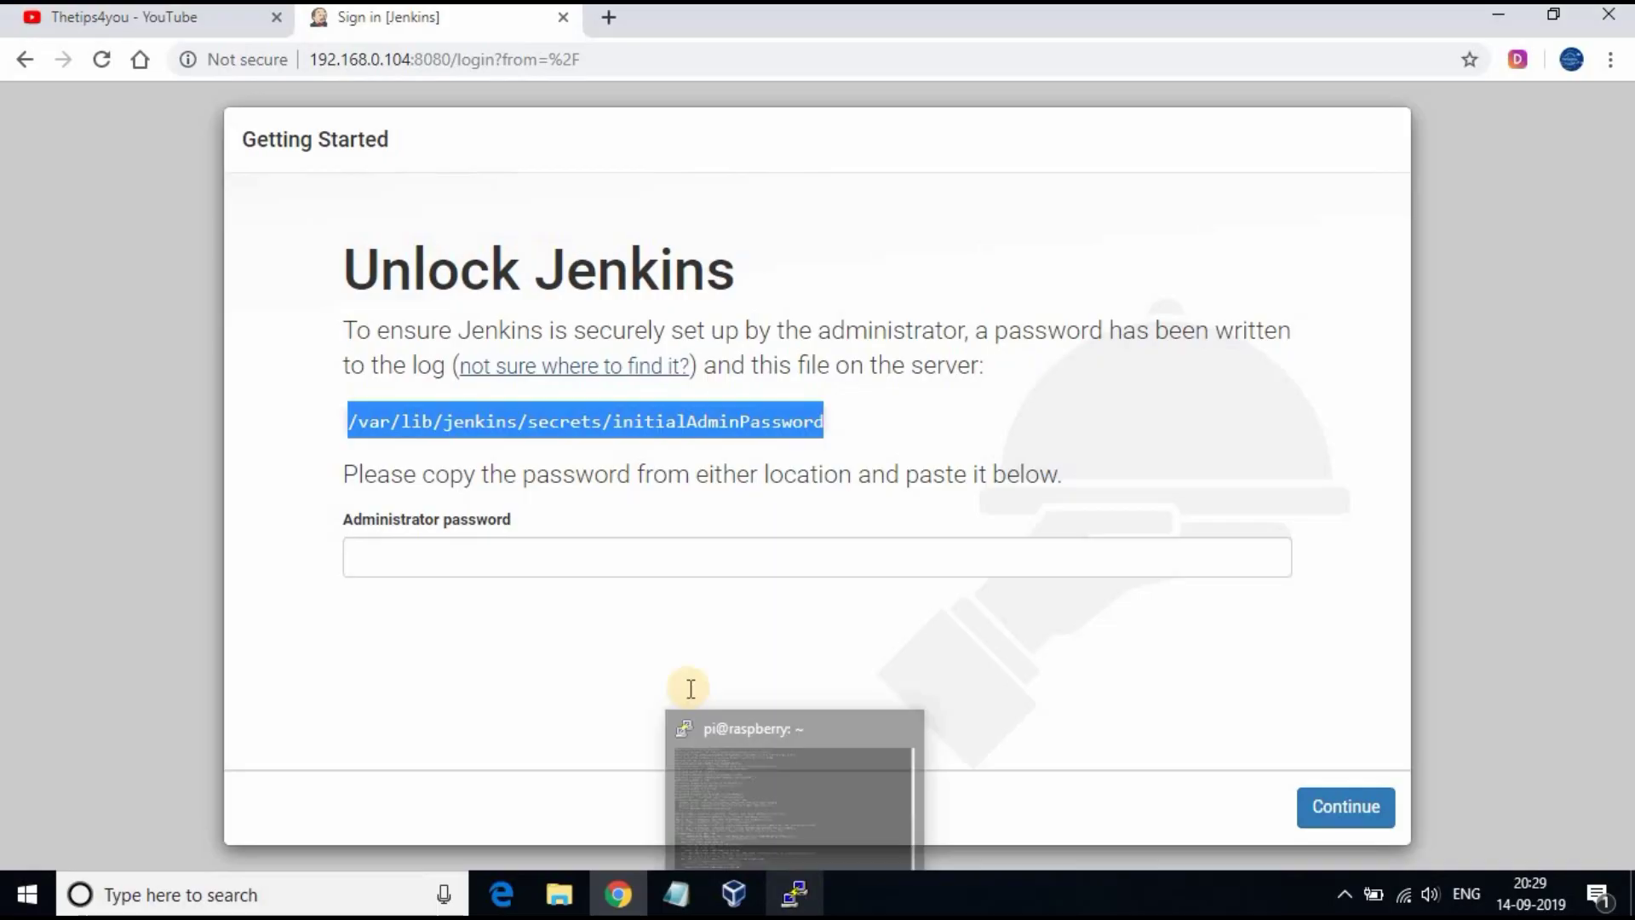
click(694, 741)
Step: Try printing the password file with plain cat, which returns Permission denied
text(cat)
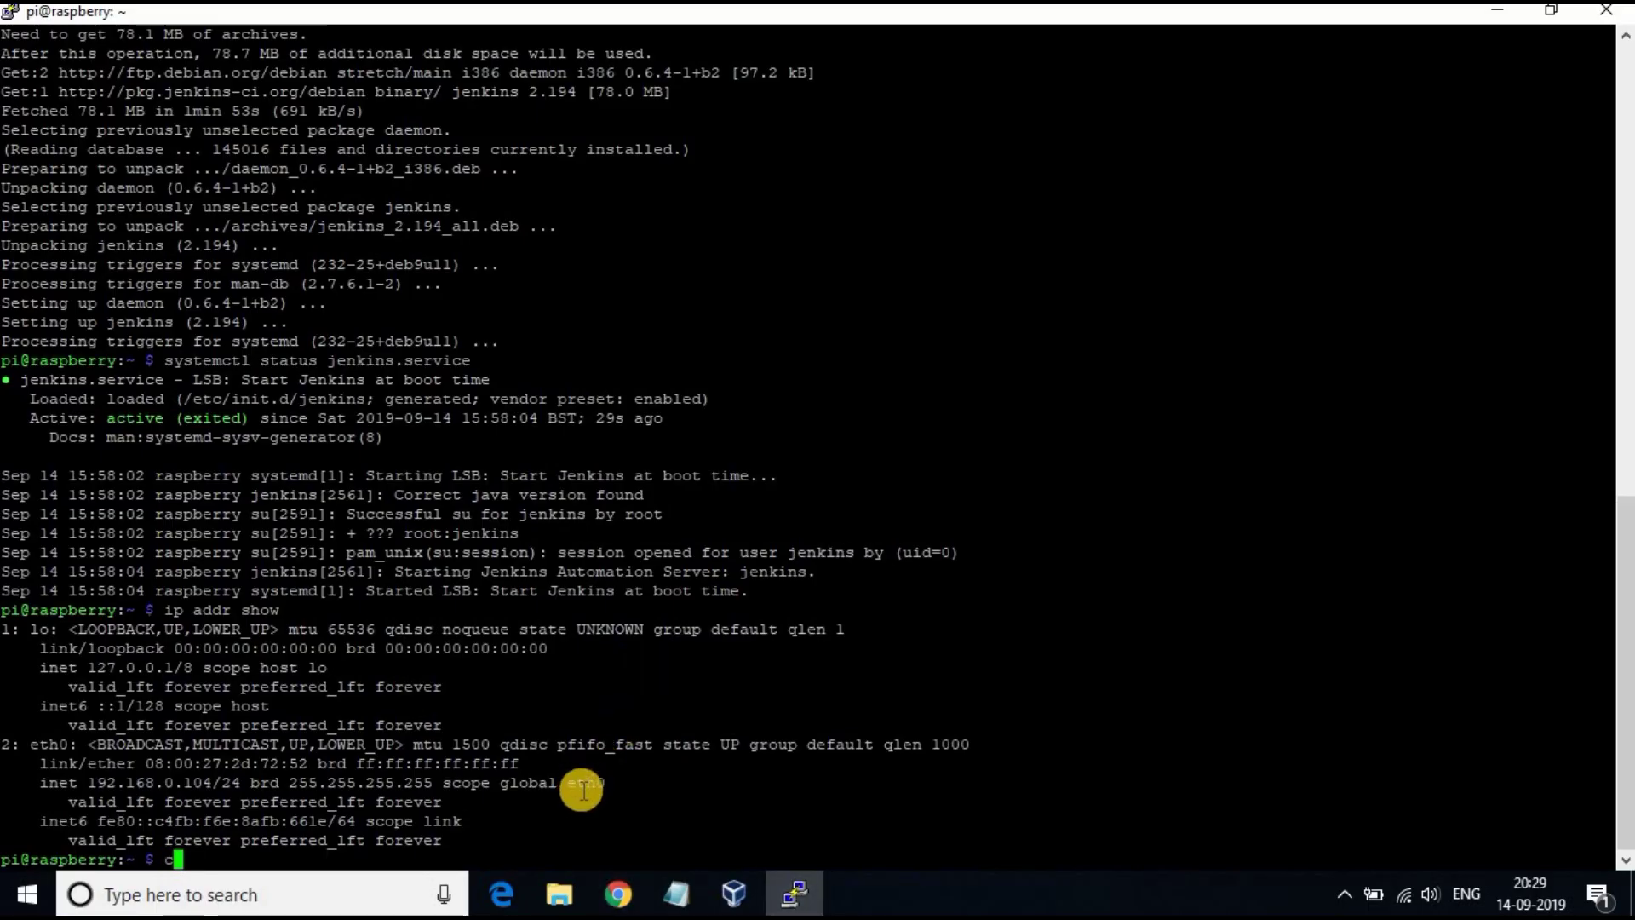
right_click(731, 867)
key(Return)
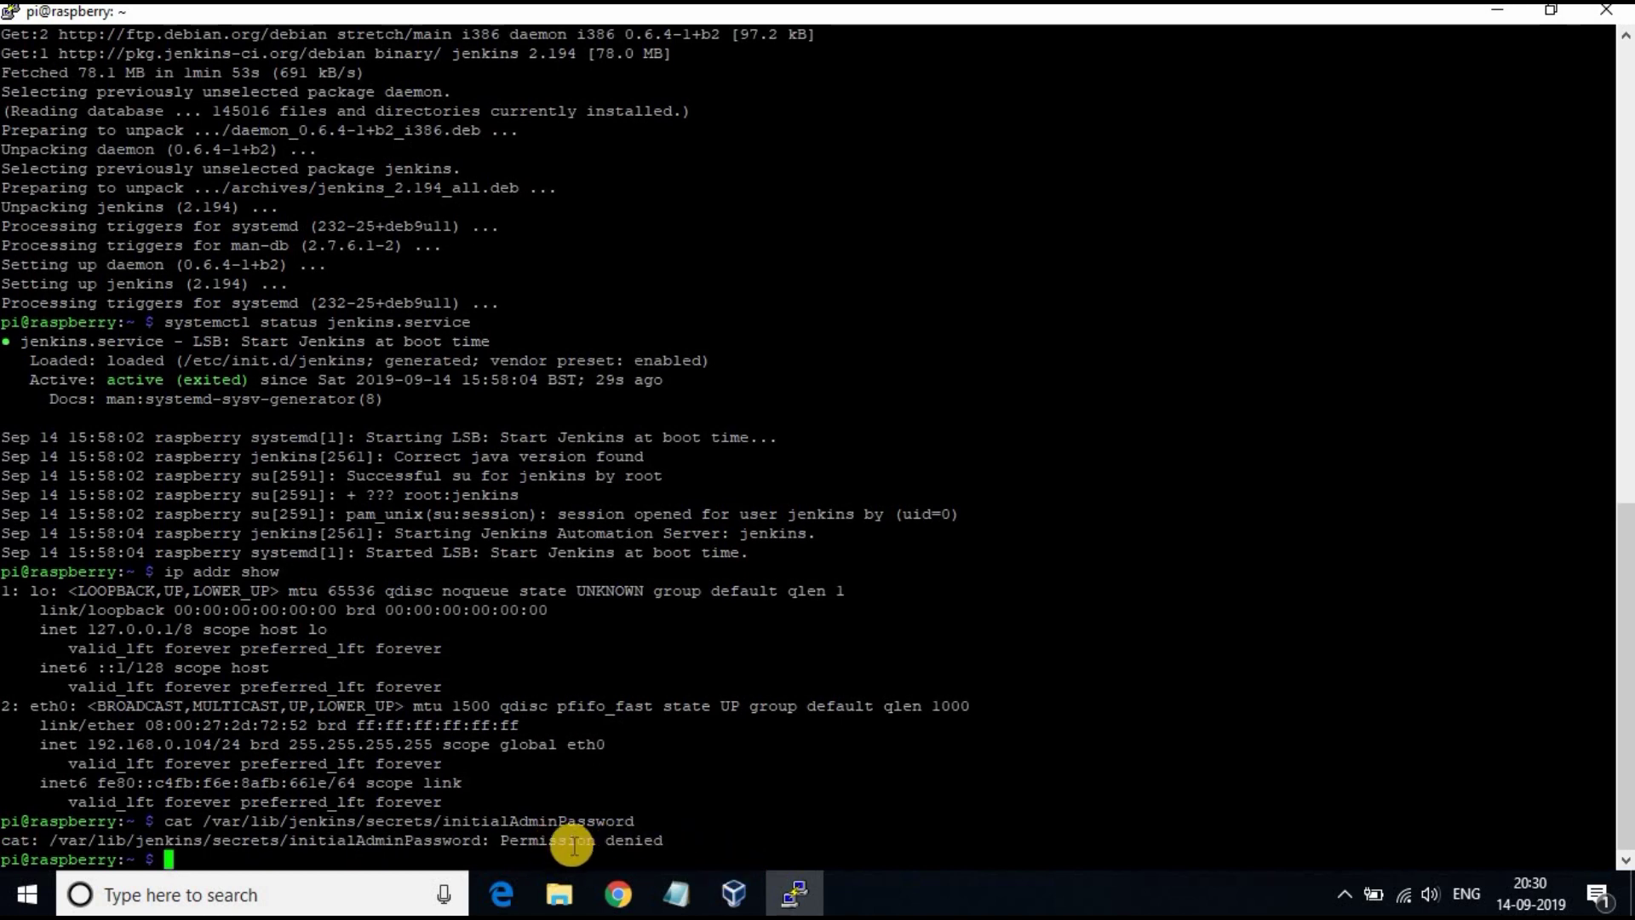
click(558, 843)
drag(558, 843, 420, 856)
click(418, 860)
Step: Run sudo cat /var/lib/jenkins/secrets/initialAdminPassword, re-copying the path from Jenkins
text(sudo cat)
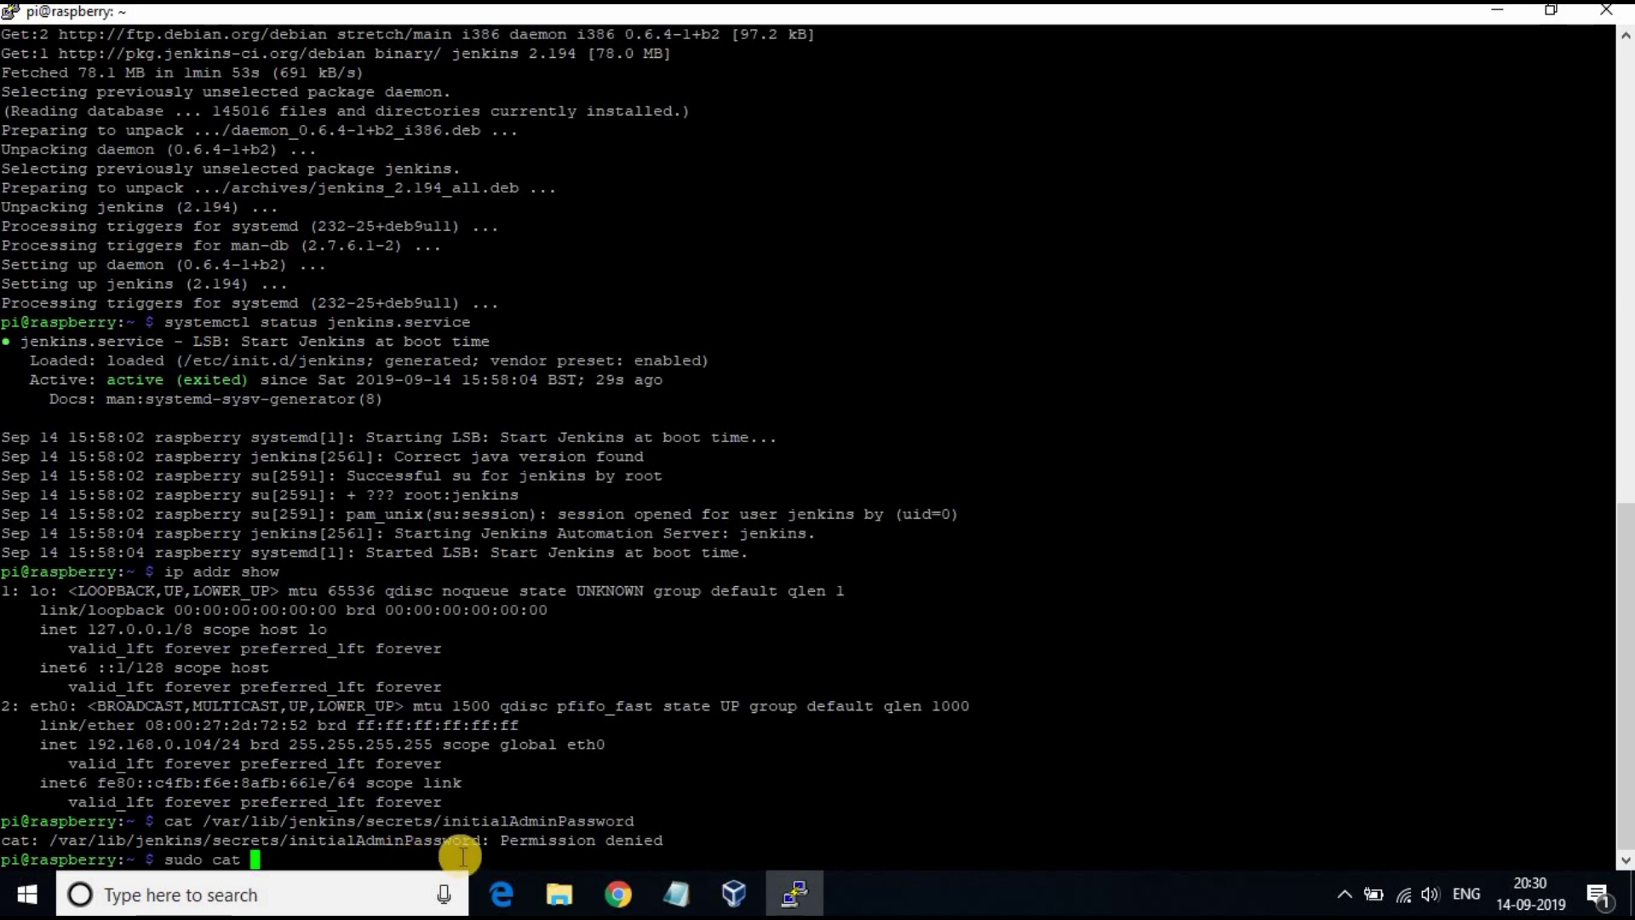
right_click(766, 789)
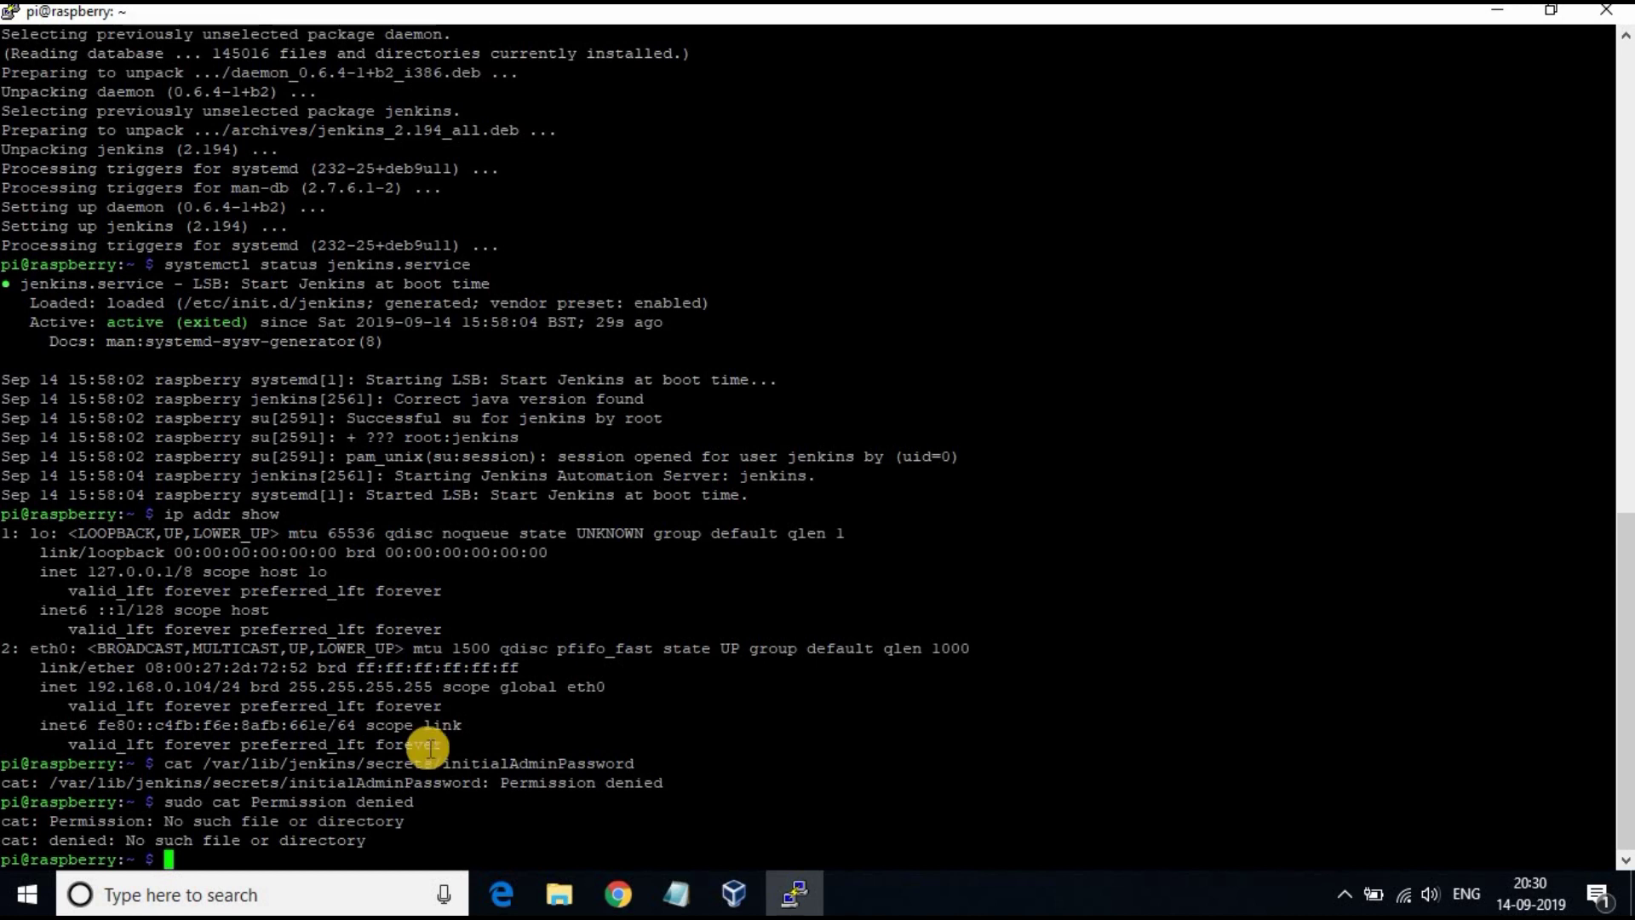
text(sudo cat)
click(619, 894)
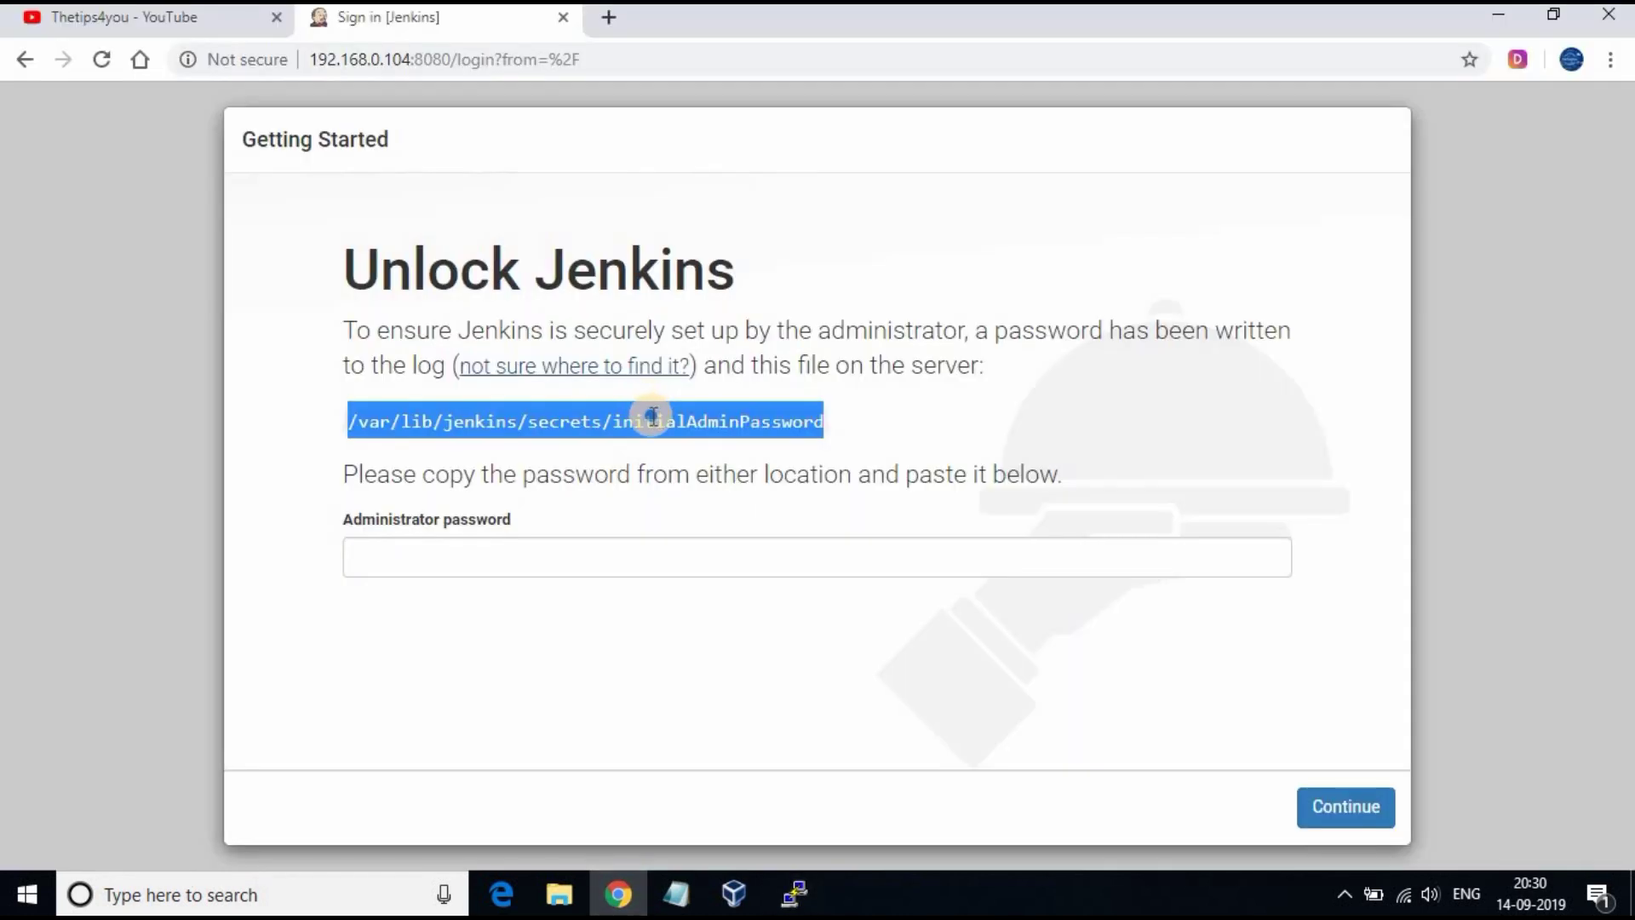
right_click(681, 439)
click(689, 434)
click(795, 894)
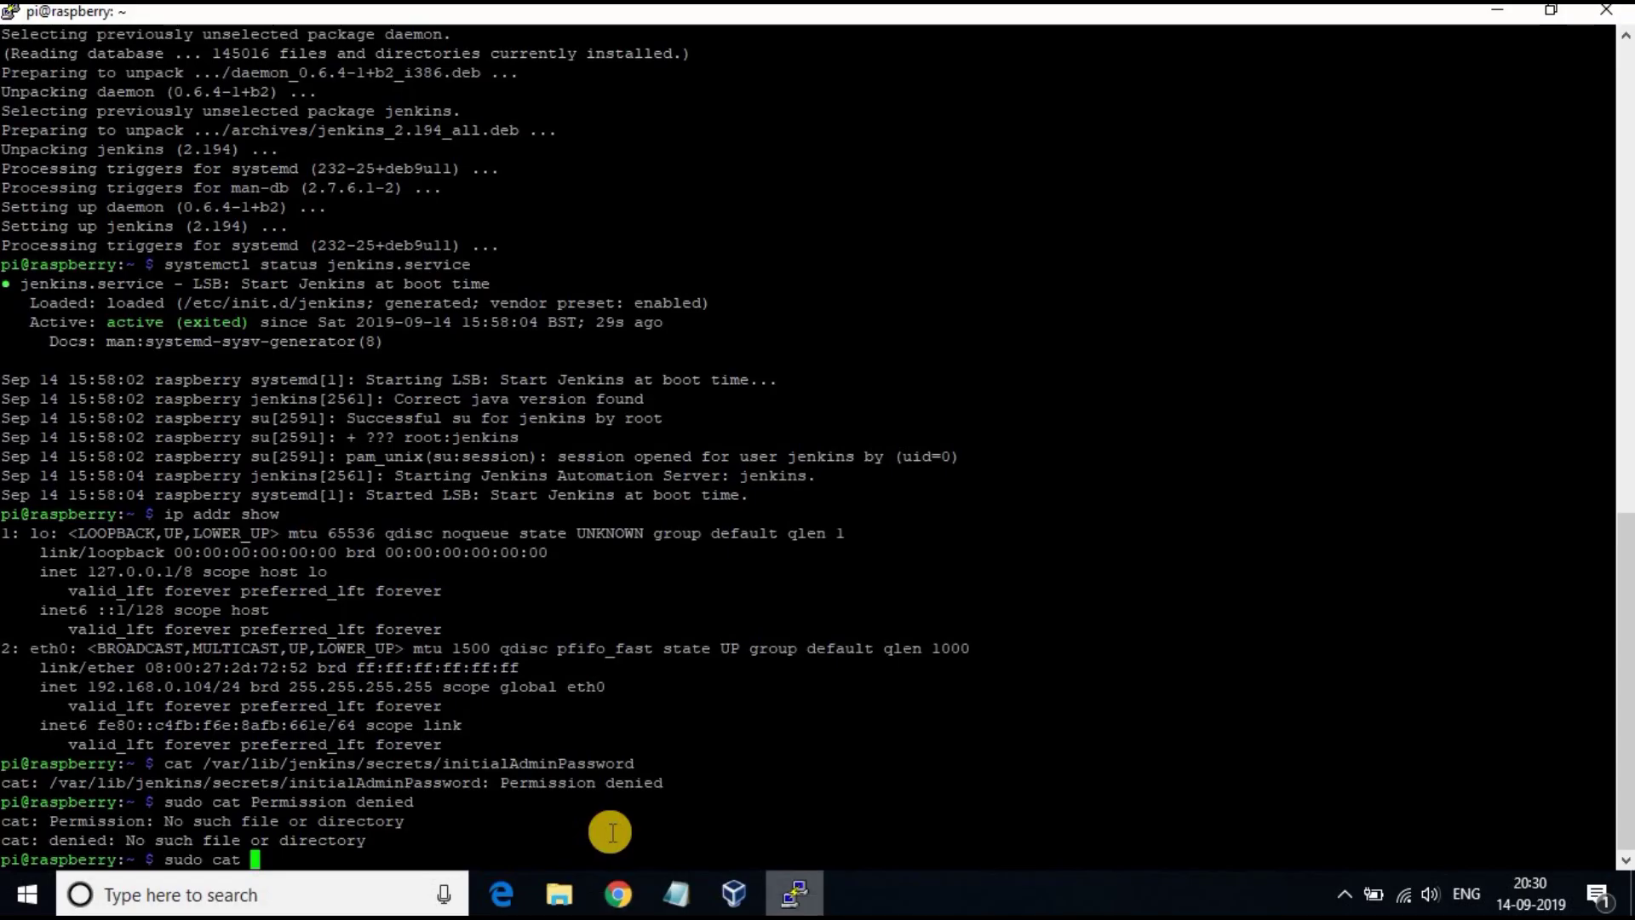
right_click(660, 848)
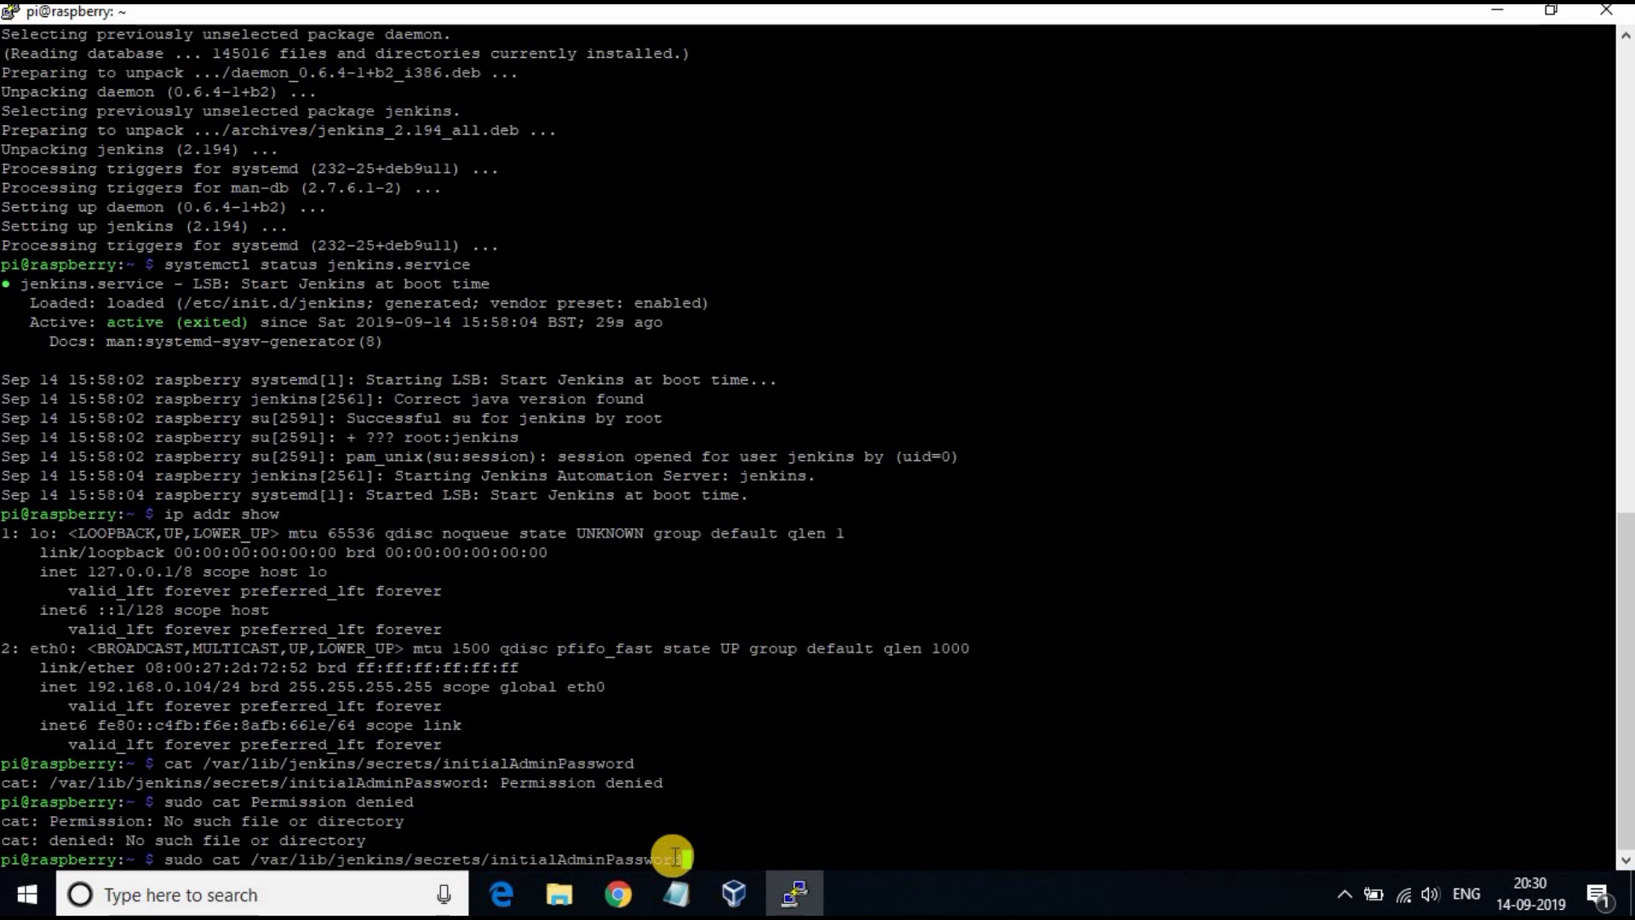
key(Return)
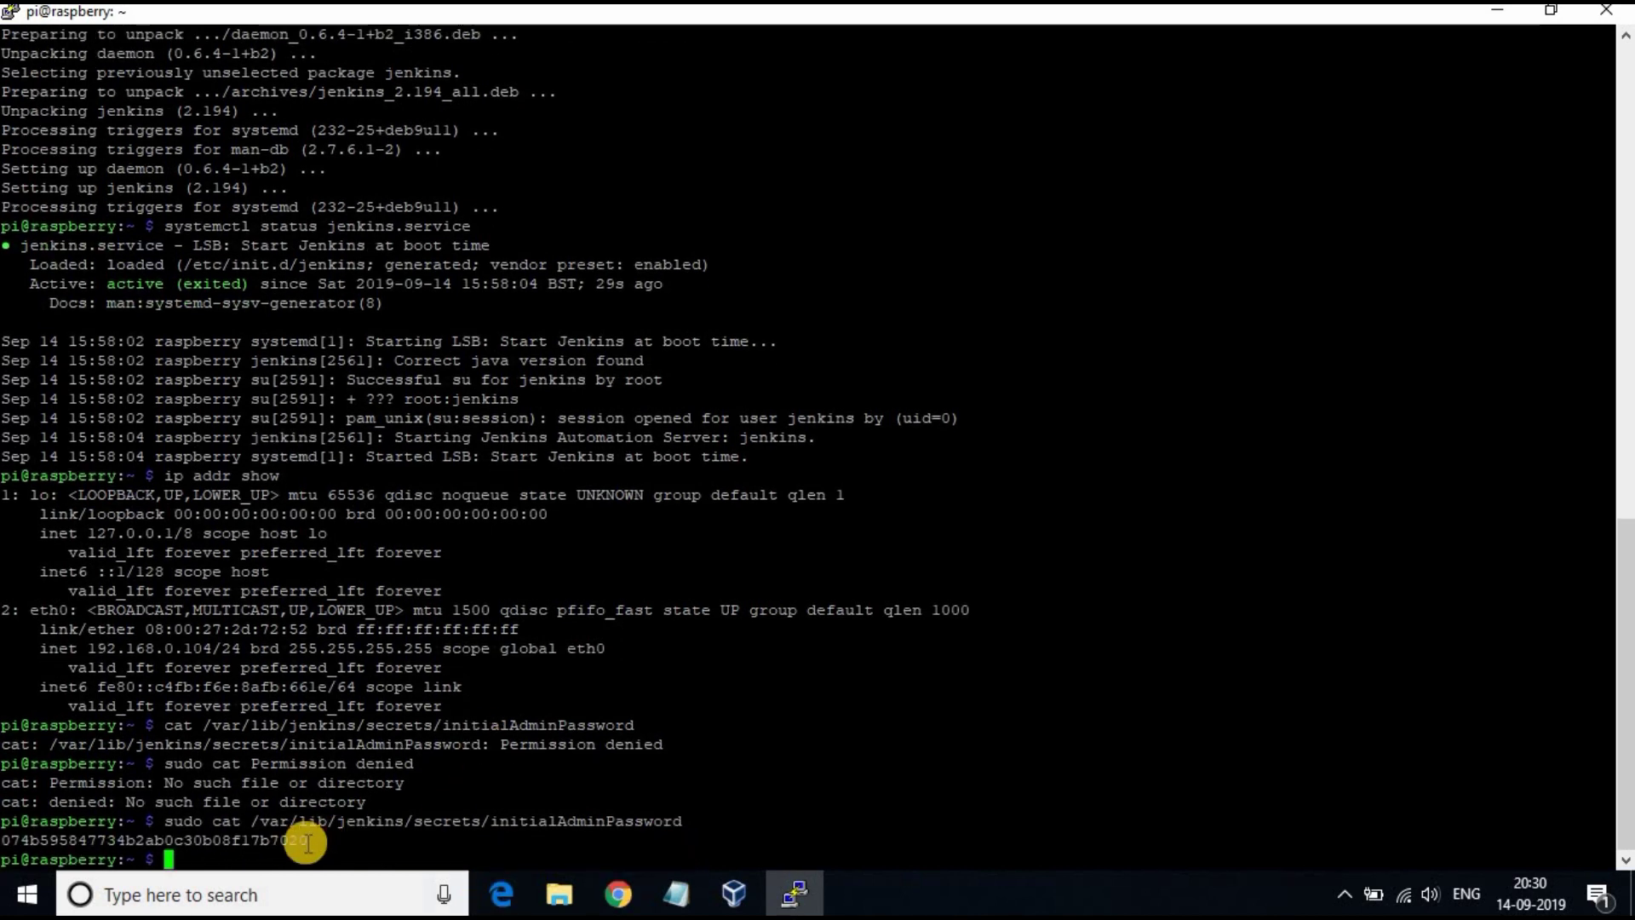
Step: Copy the printed initial admin password, leaving the prompt empty
click(20, 839)
double_click(21, 839)
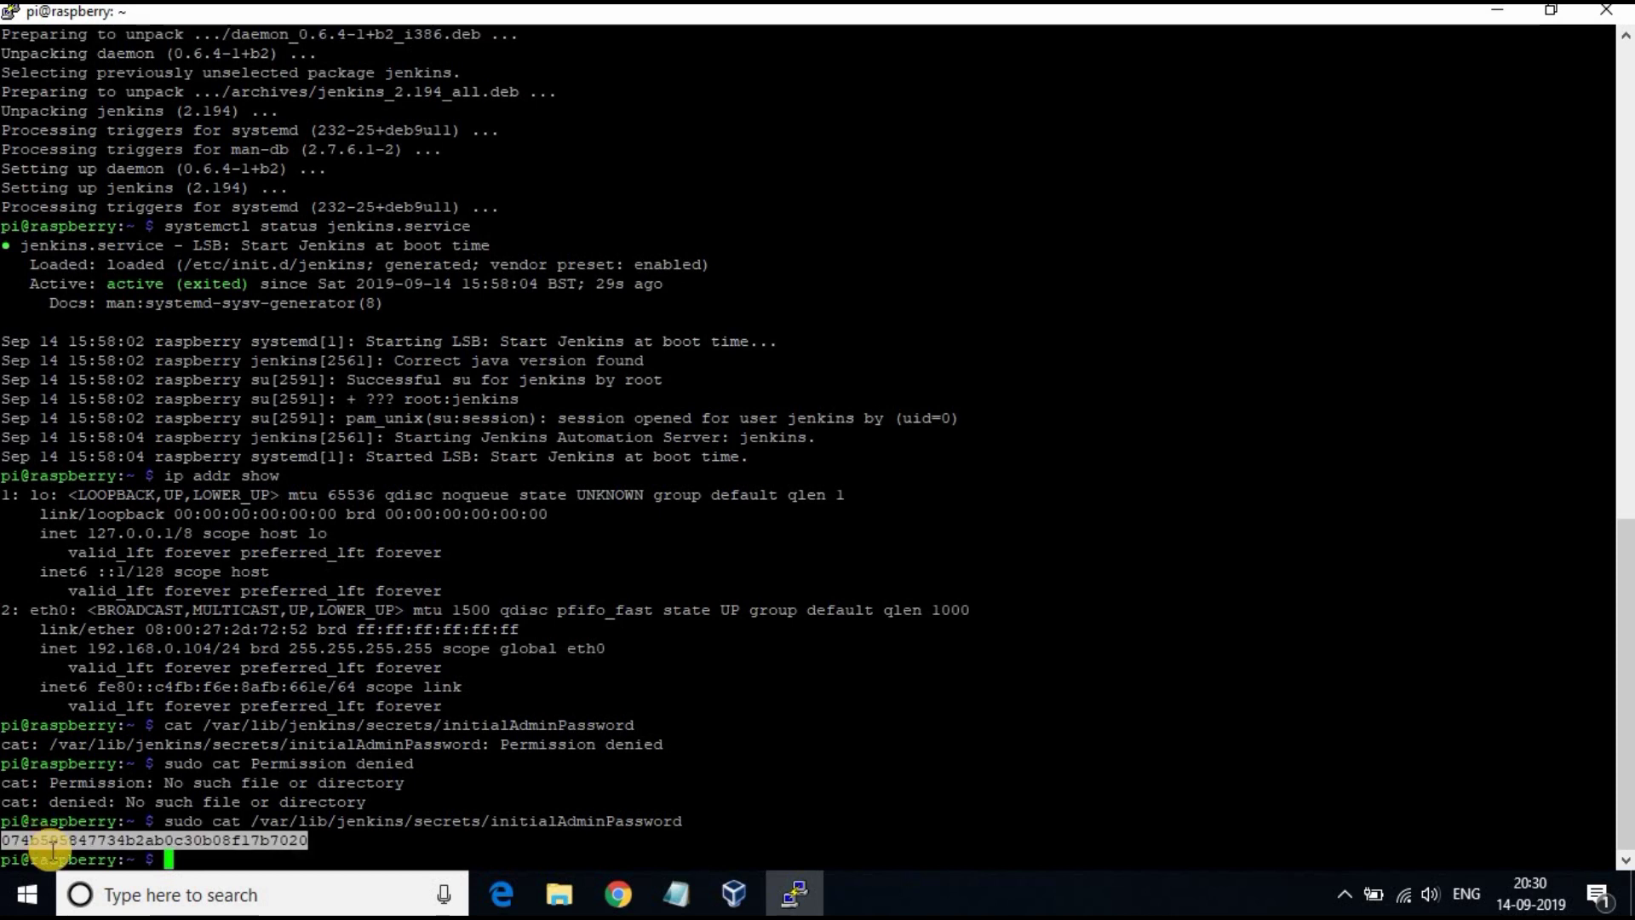
right_click(68, 843)
key(BackSpace)
key(BackSpace)
key(BackSpace)
key(BackSpace)
key(BackSpace)
key(BackSpace)
key(BackSpace)
key(BackSpace)
key(BackSpace)
key(BackSpace)
key(BackSpace)
key(BackSpace)
key(BackSpace)
key(BackSpace)
key(BackSpace)
key(BackSpace)
key(BackSpace)
key(BackSpace)
key(BackSpace)
key(BackSpace)
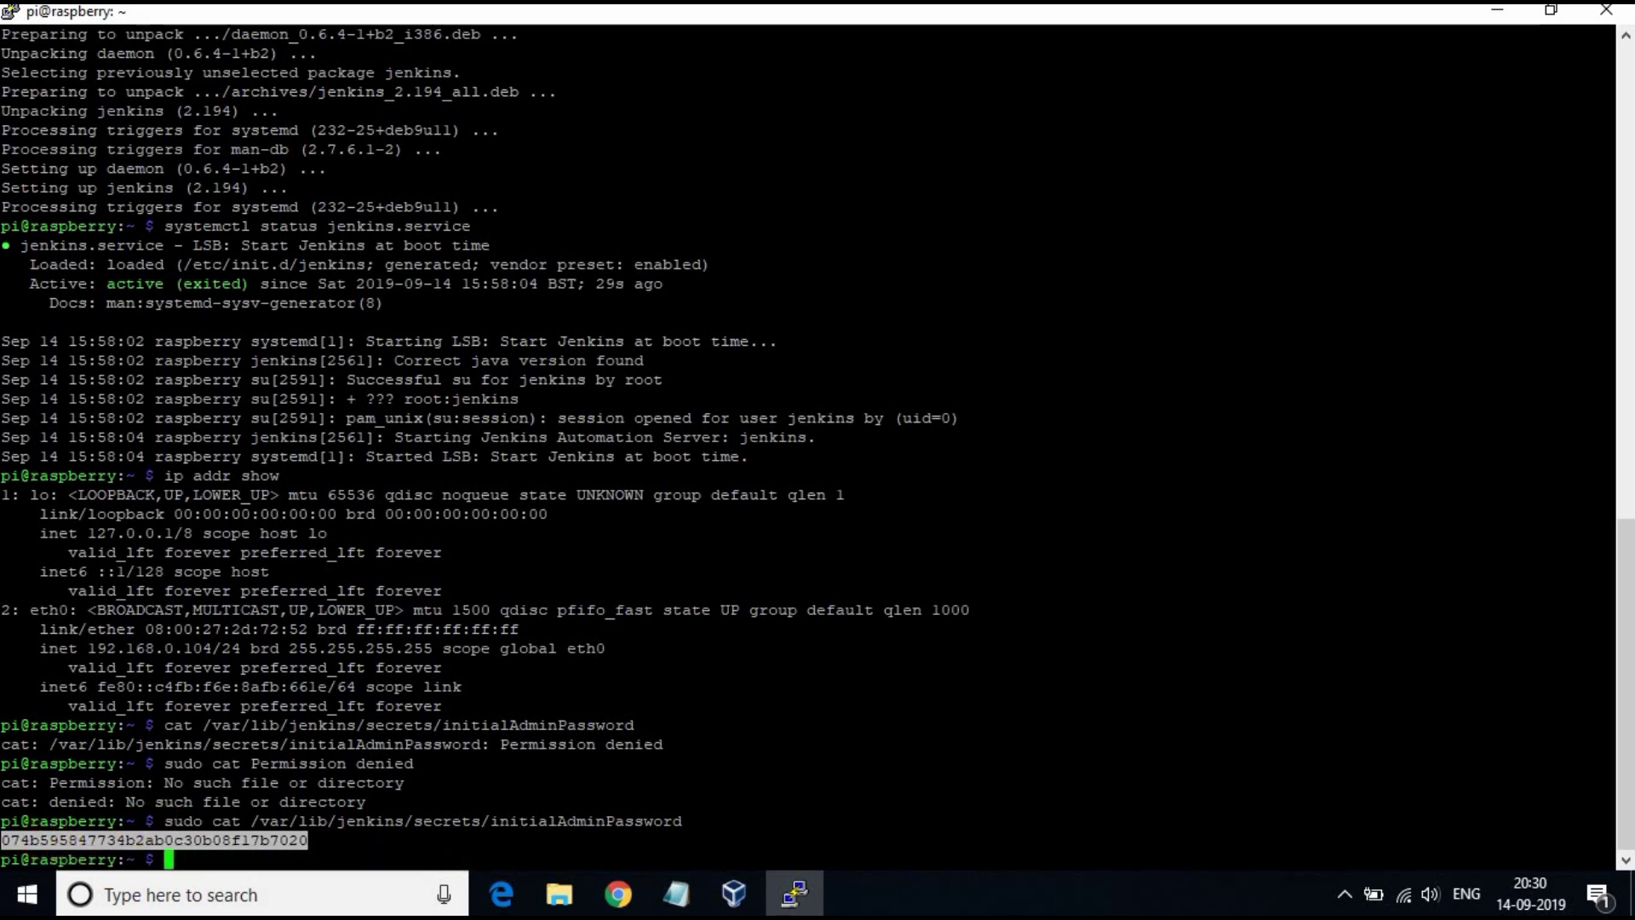
Step: Paste the initial admin password into the Unlock Jenkins page and continue
click(618, 894)
click(605, 565)
right_click(608, 561)
click(696, 380)
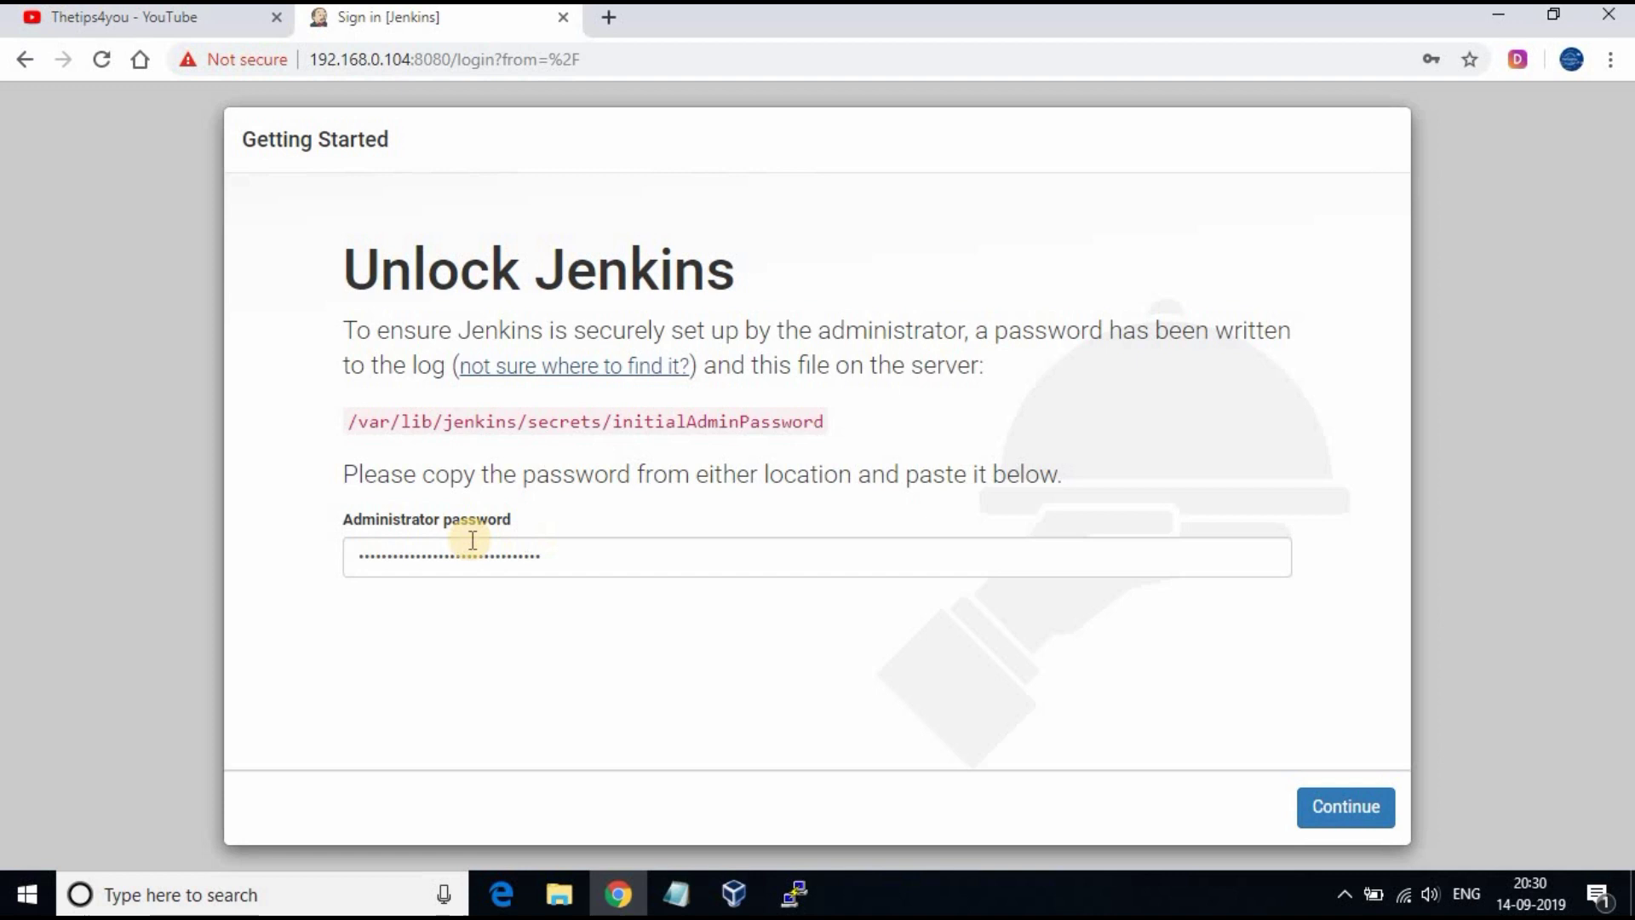
click(1356, 806)
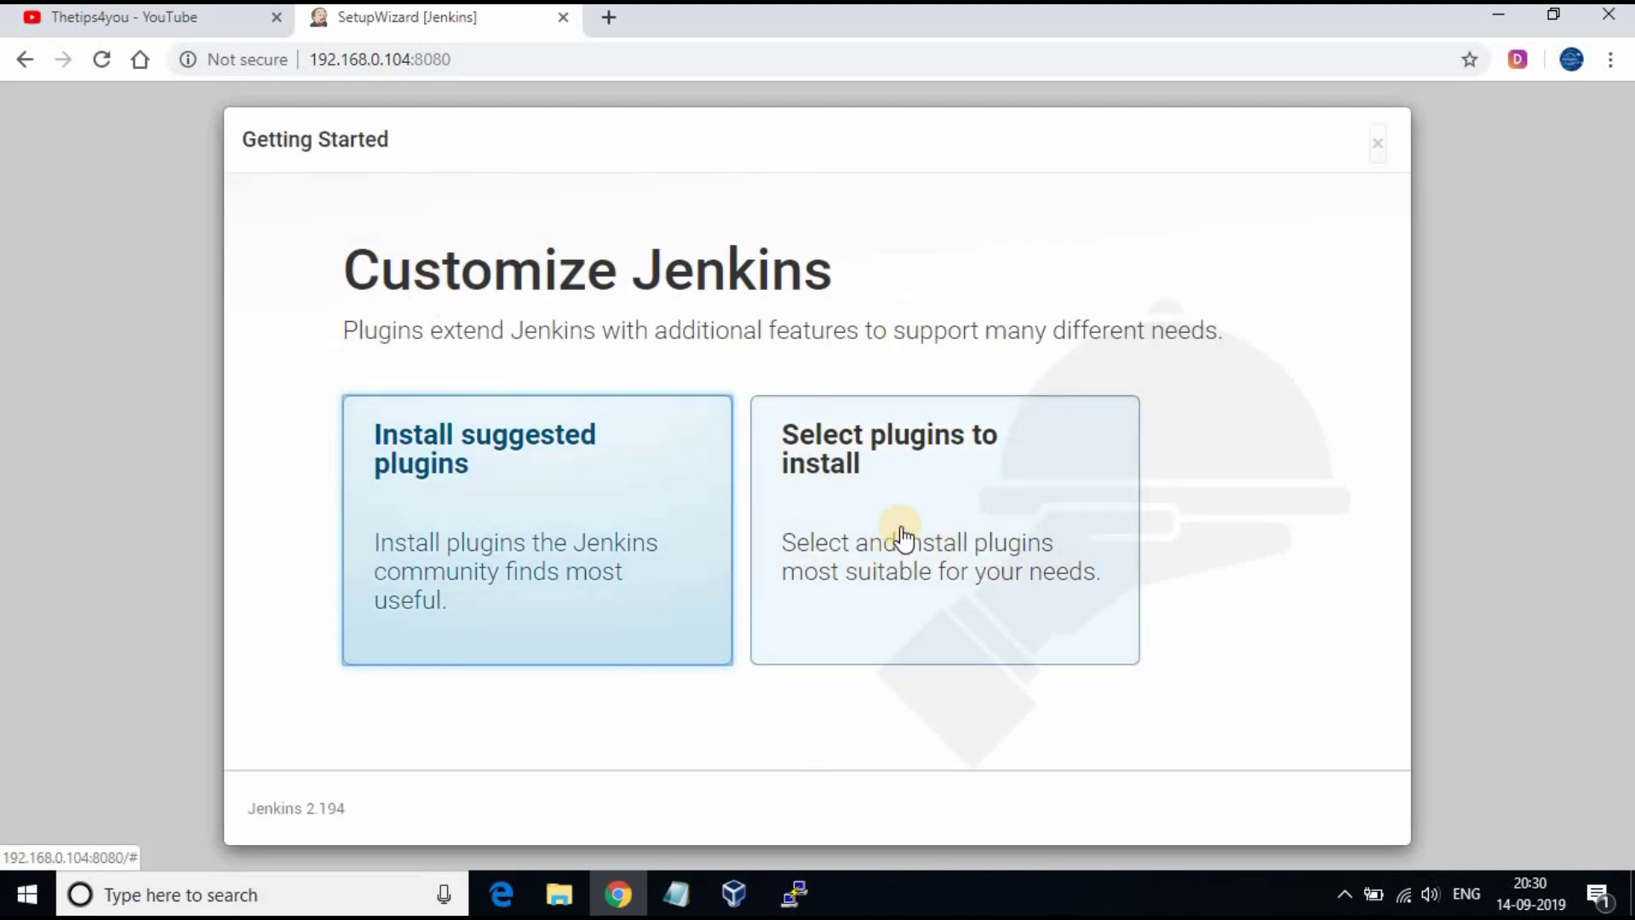
Step: Review the individual plugin list, then go back and choose Install suggested plugins
click(839, 516)
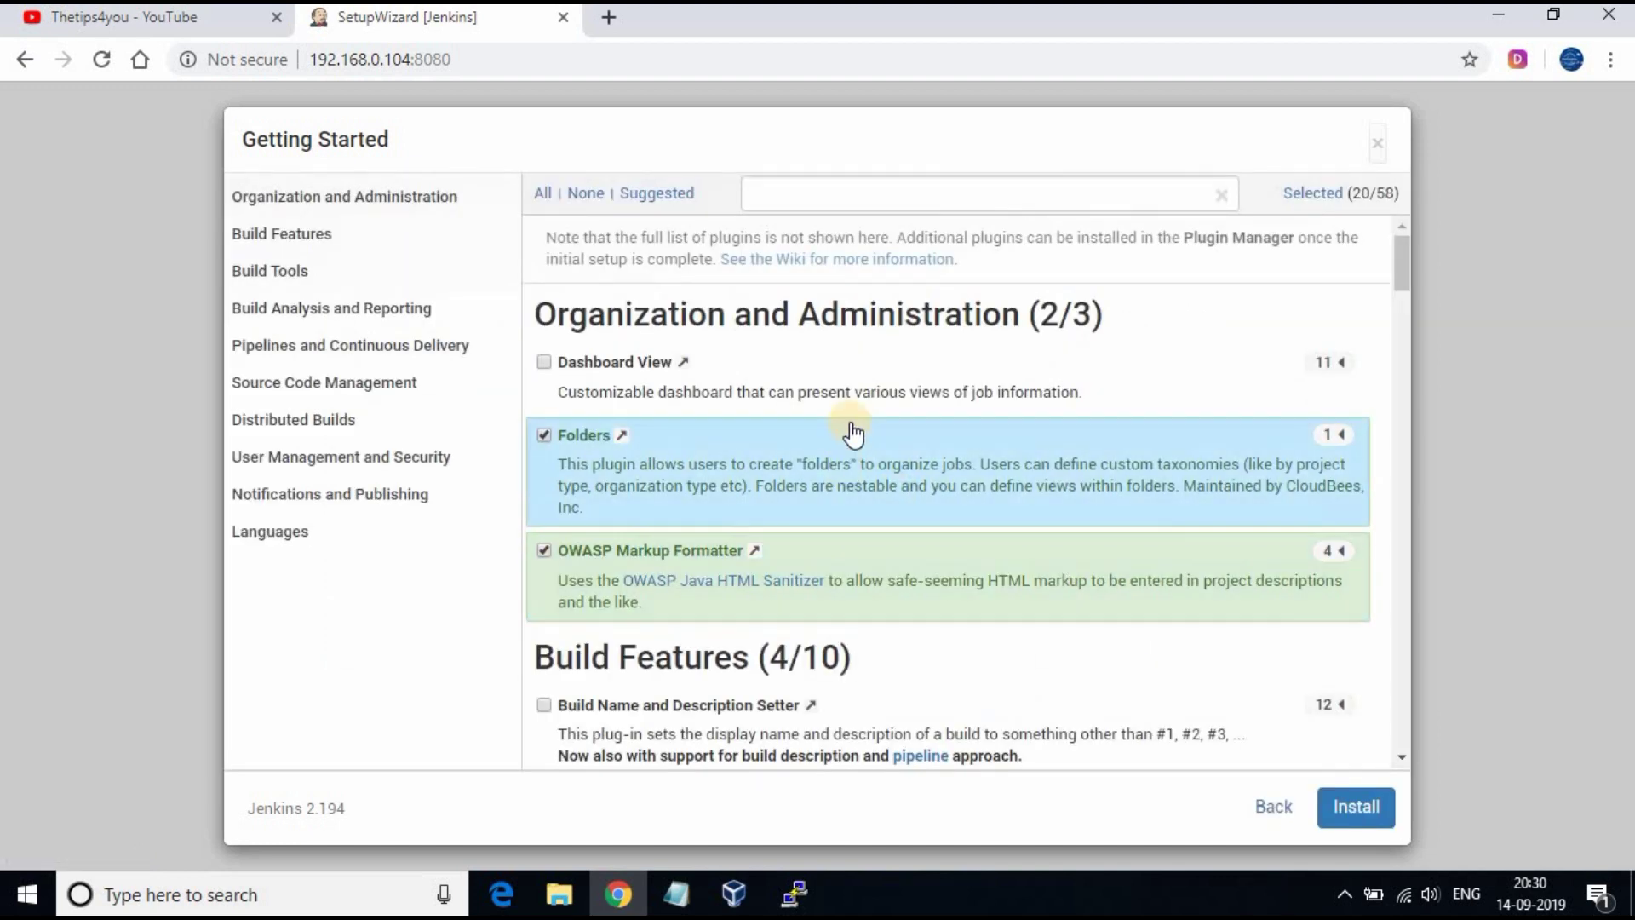
scroll(852, 434, down, 20)
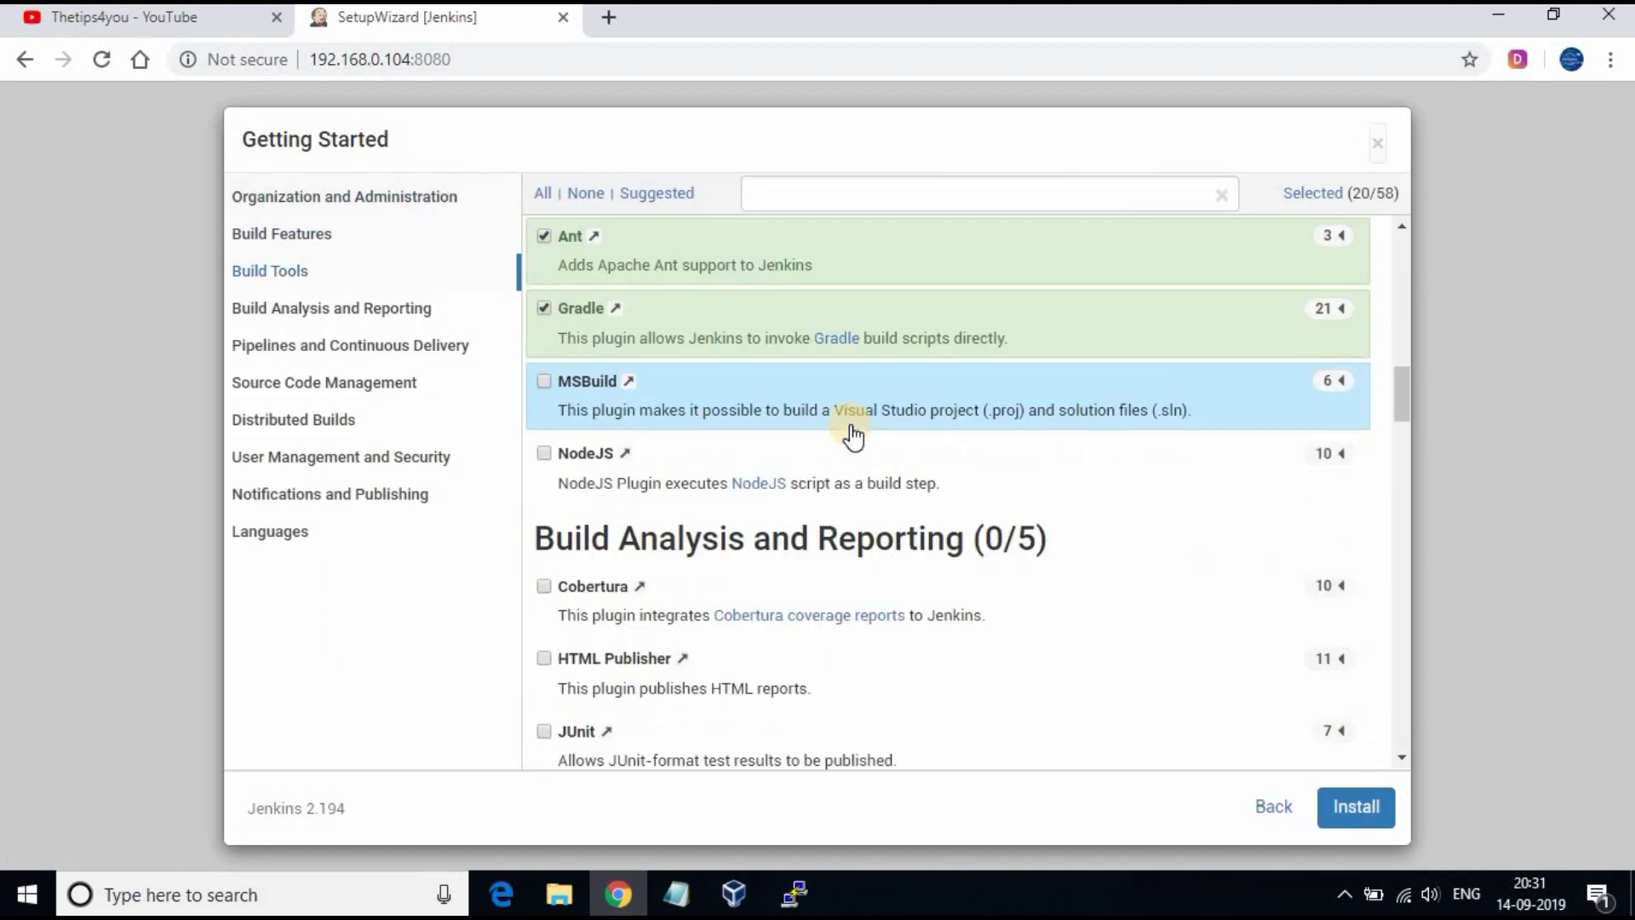
scroll(851, 436, down, 12)
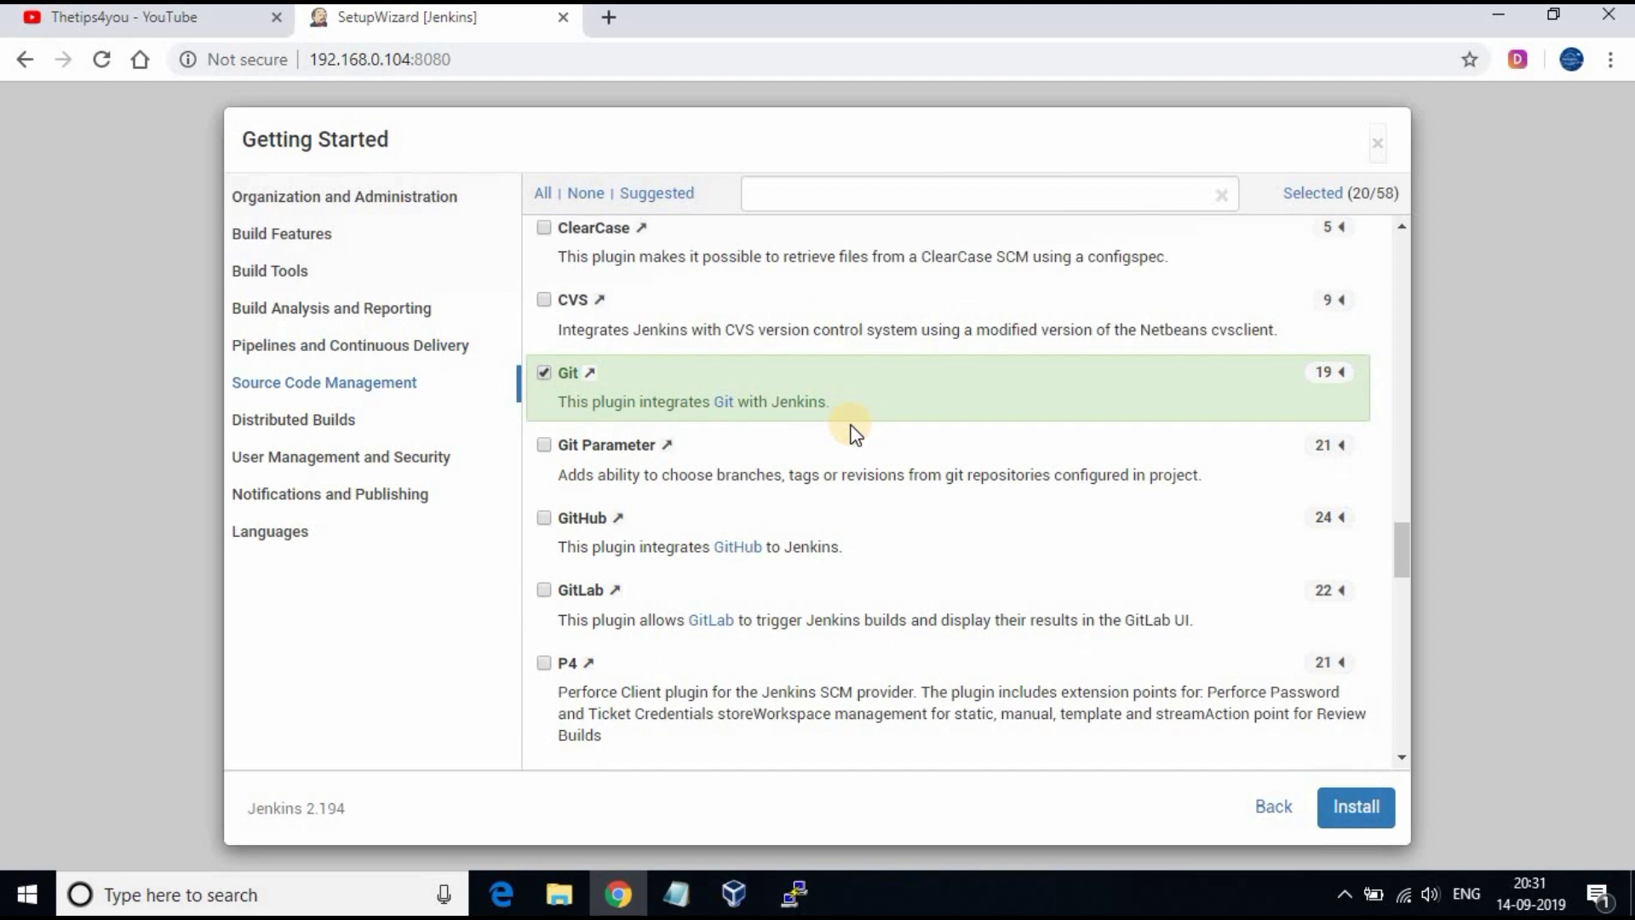
click(1282, 819)
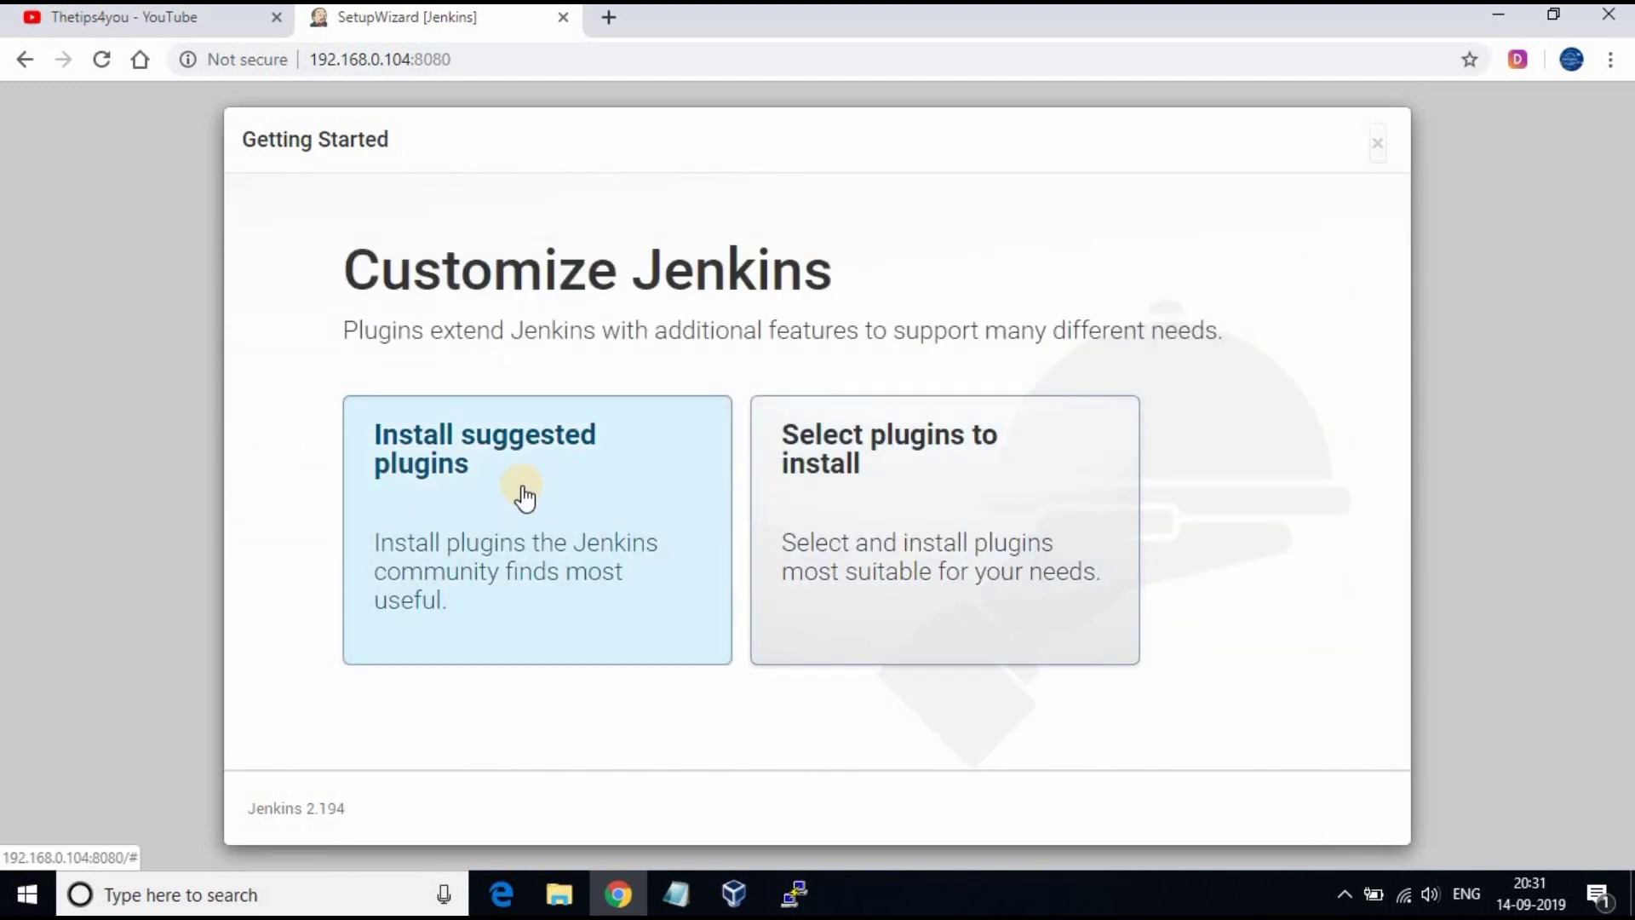
click(524, 496)
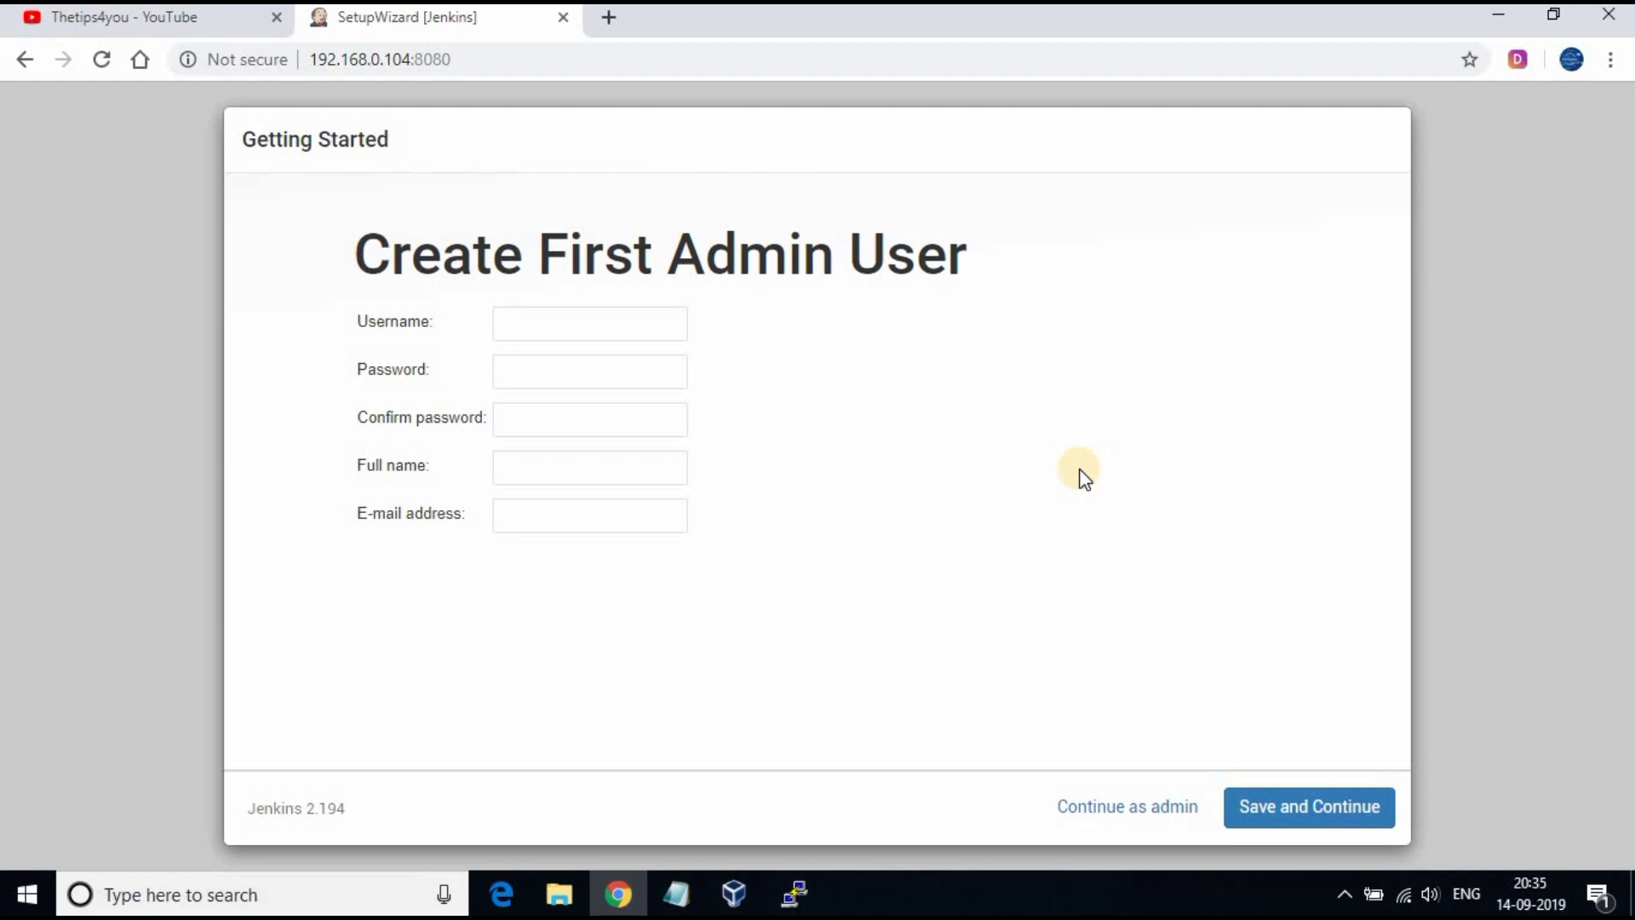
Step: Enter username admin and the chosen admin password in both password fields
click(588, 322)
text(admin)
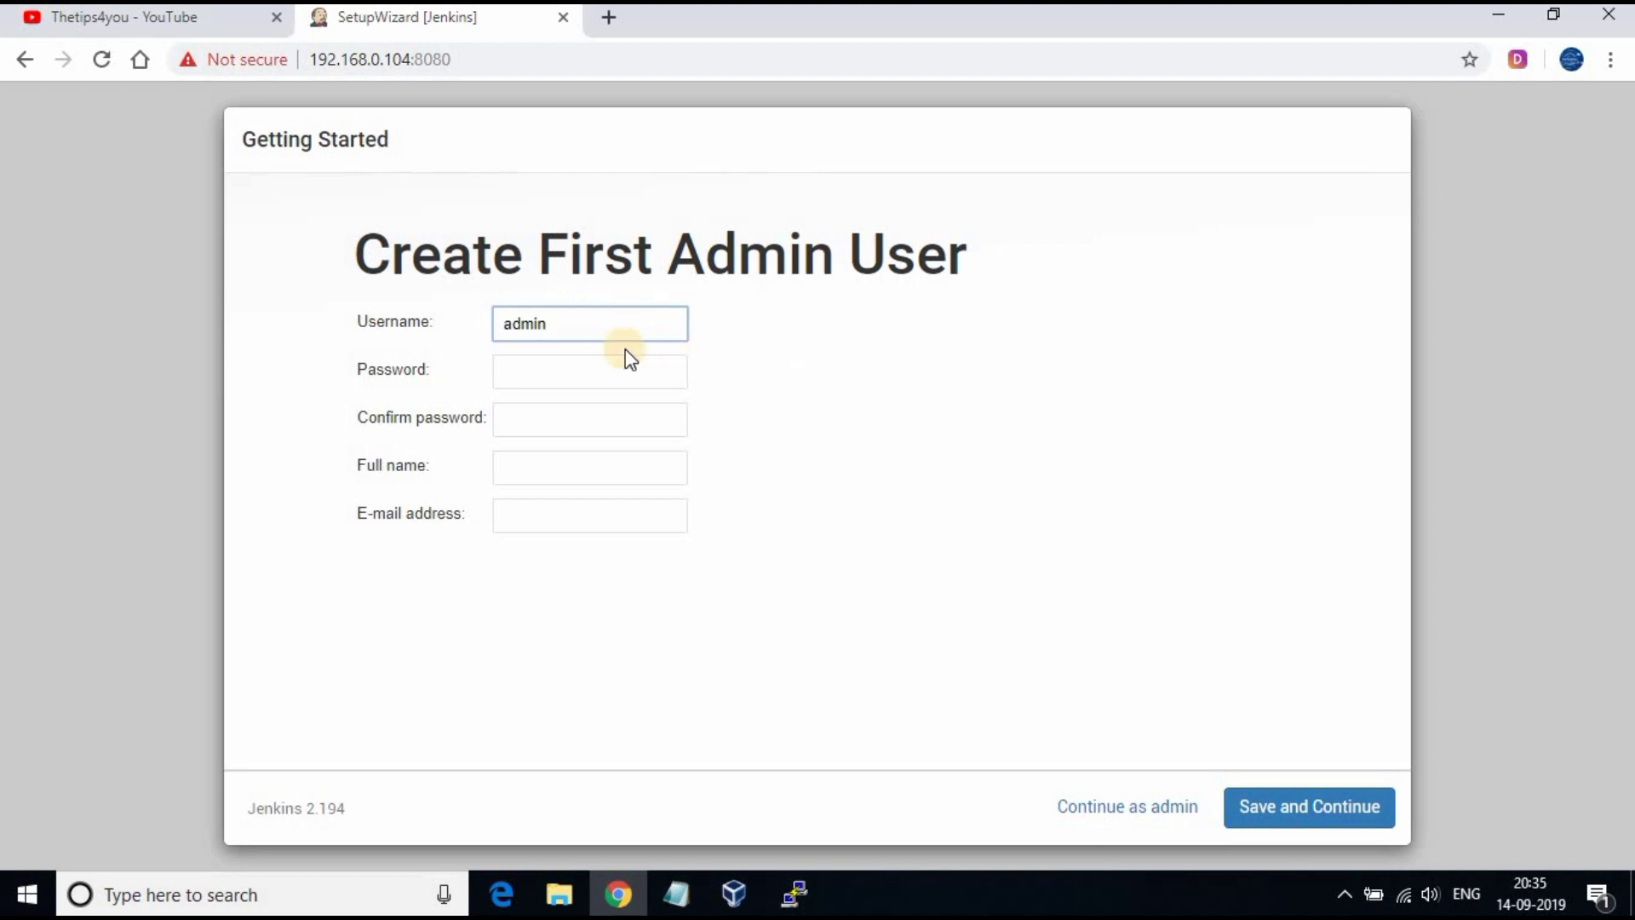
click(559, 379)
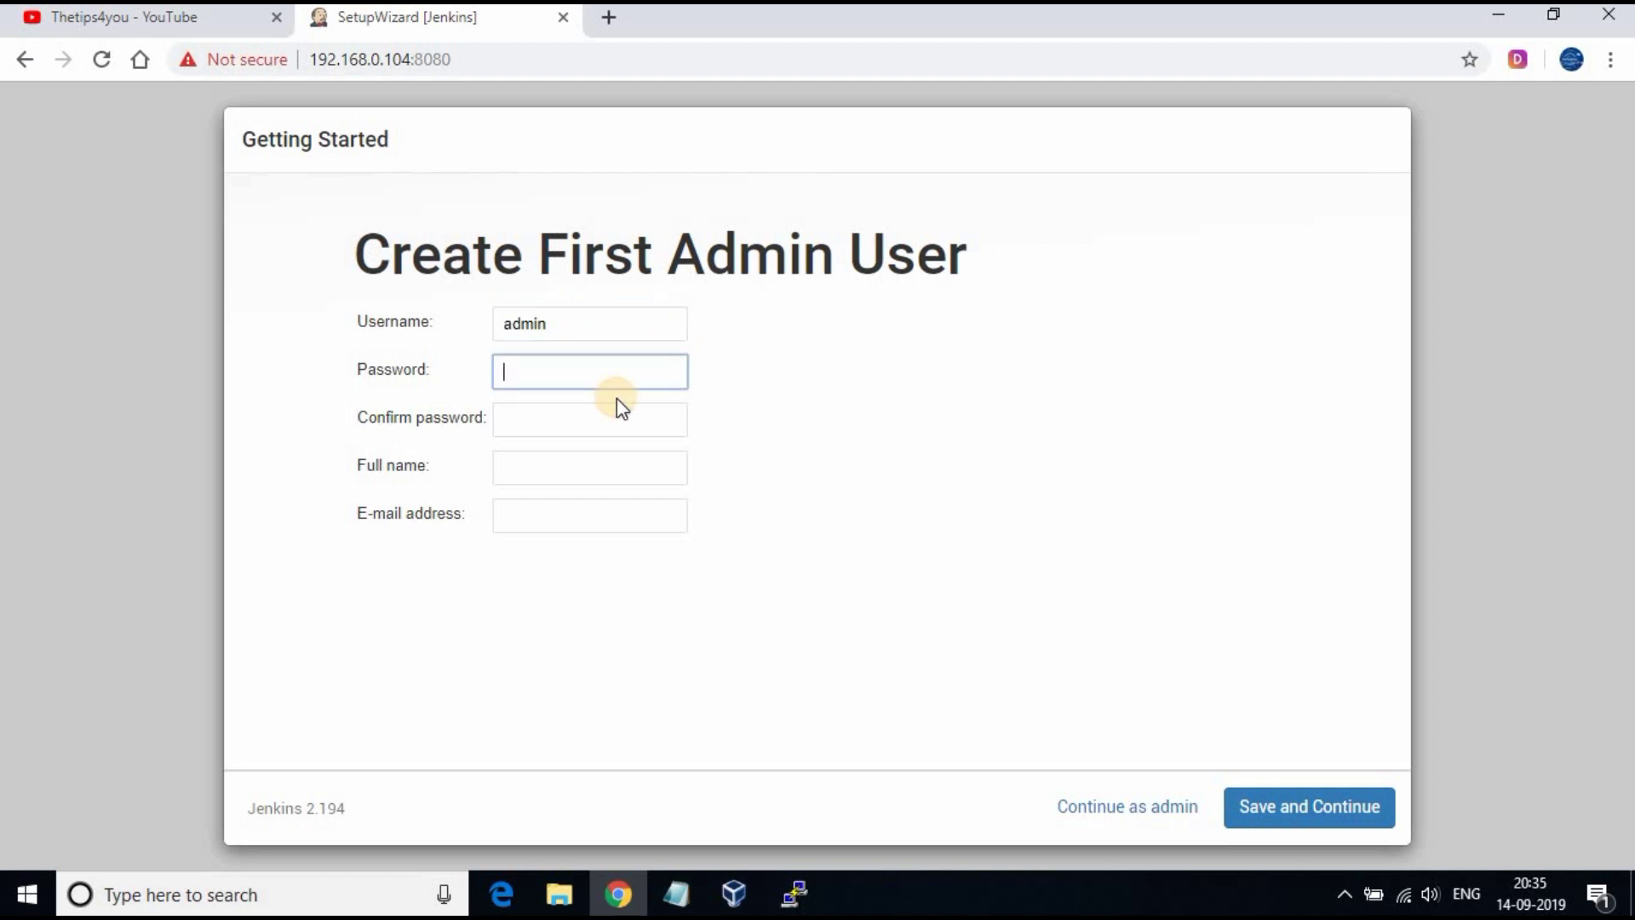
text(admin123)
key(Tab)
text(admin123)
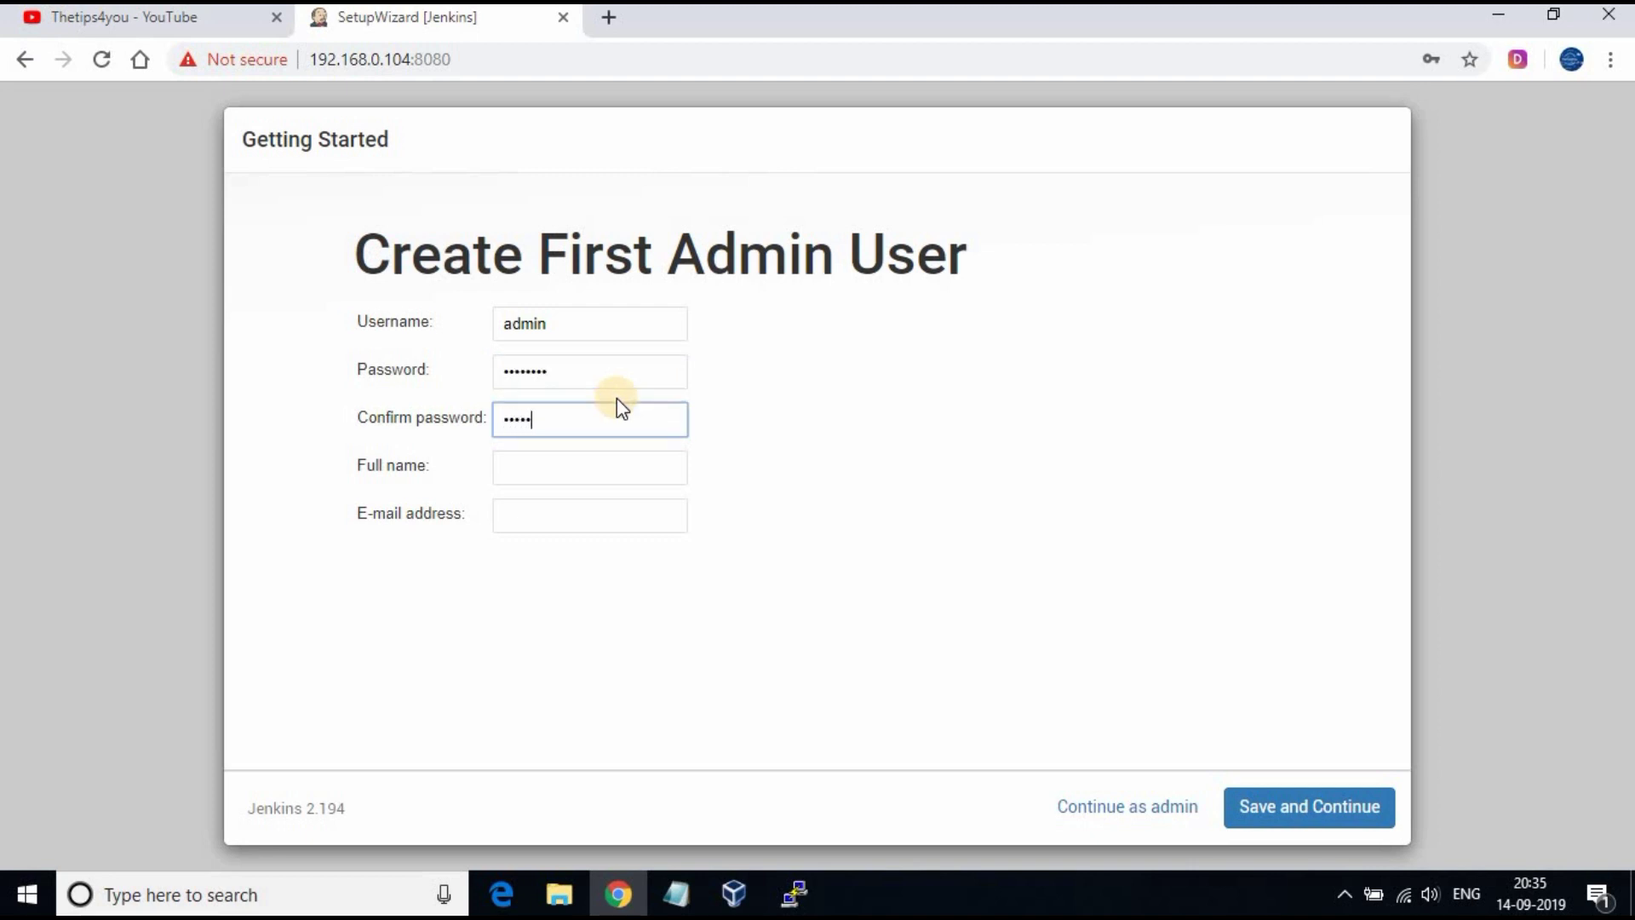
click(986, 525)
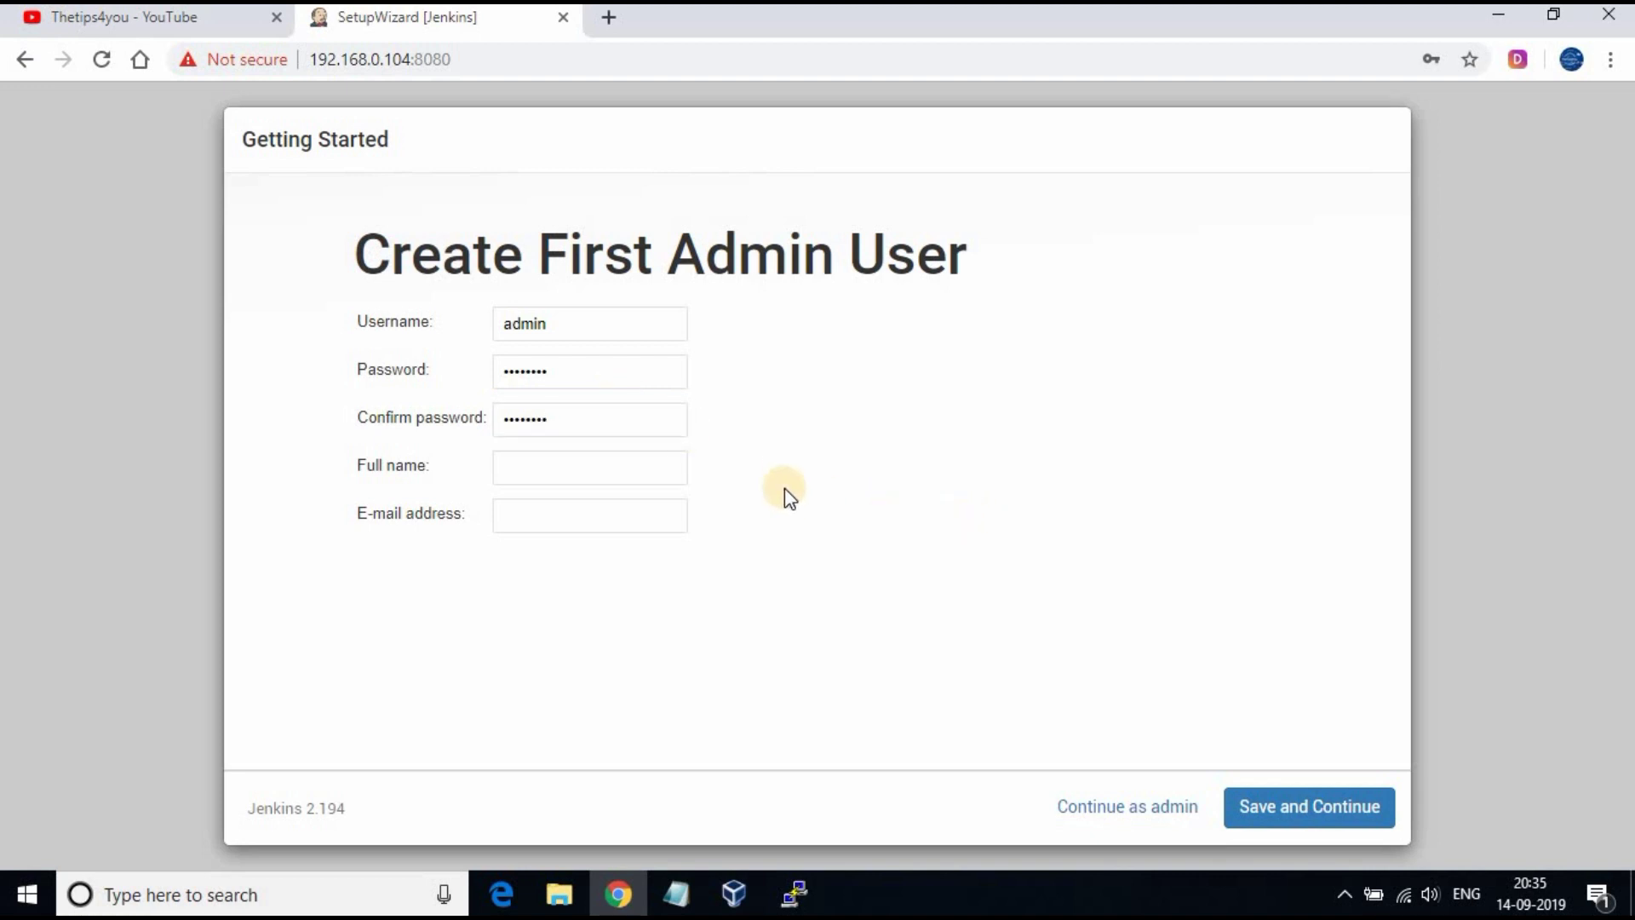
click(612, 468)
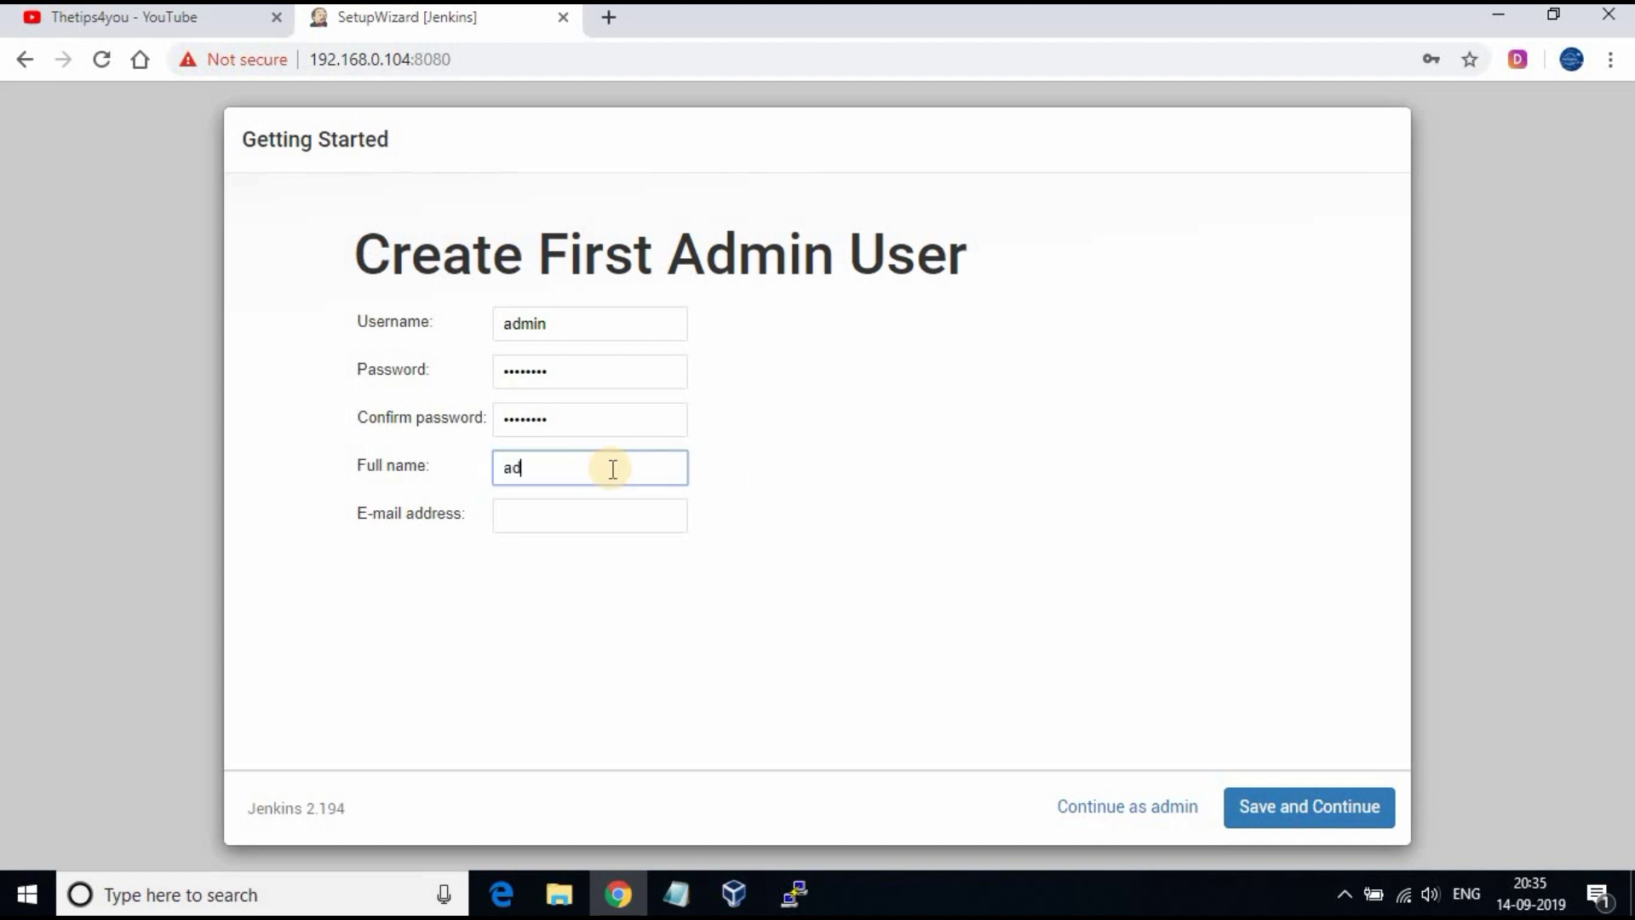
click(775, 502)
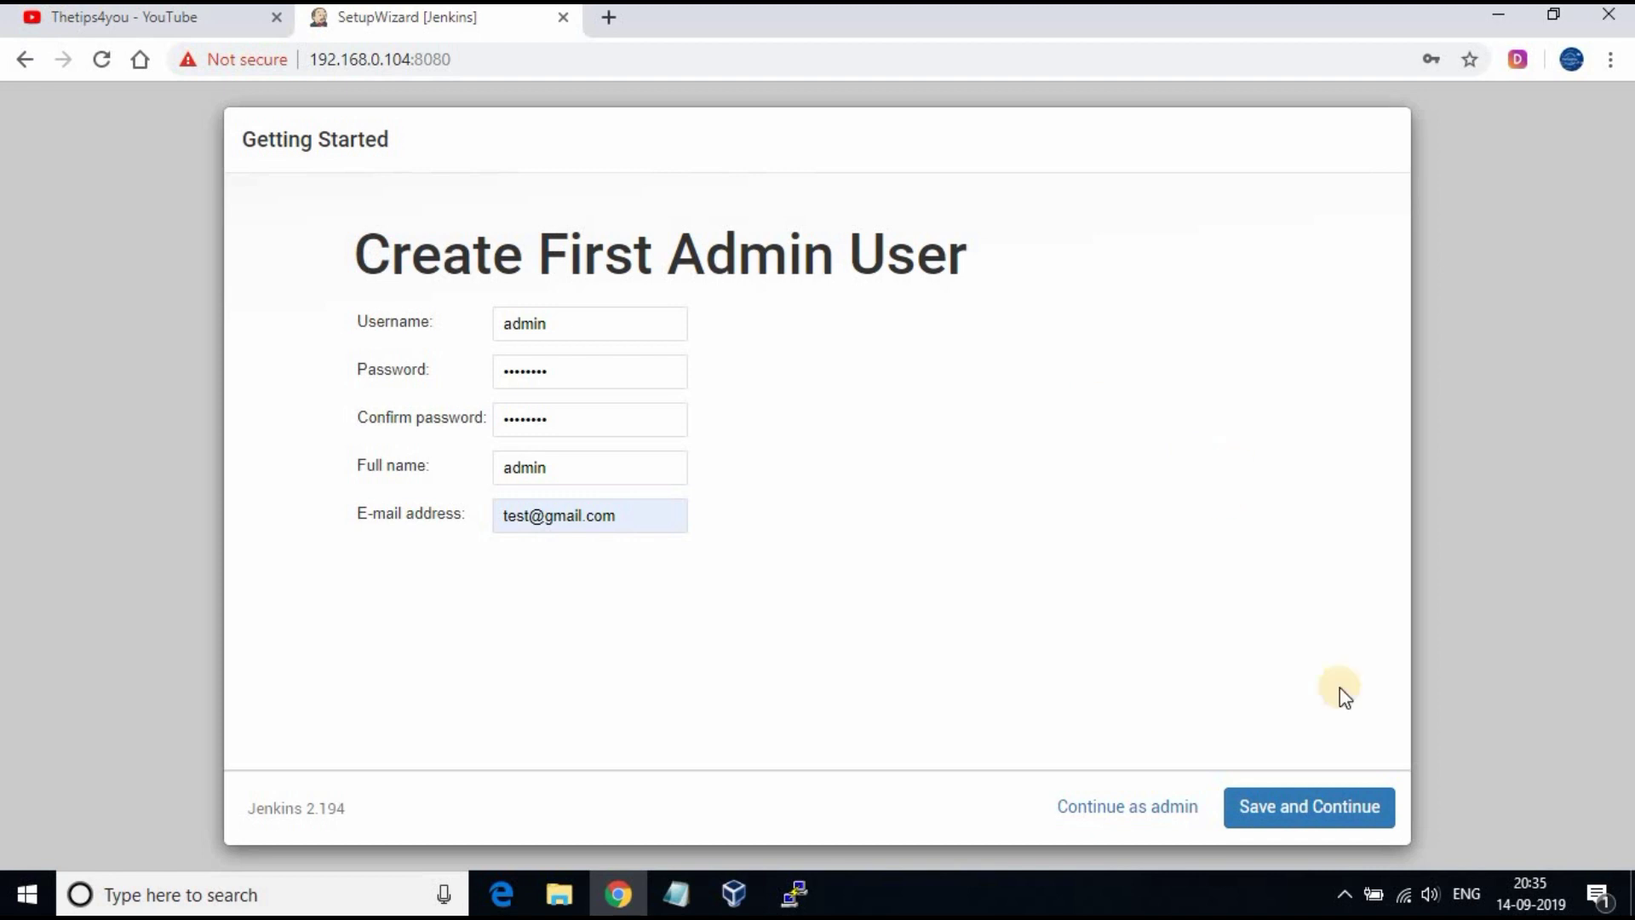
click(1328, 810)
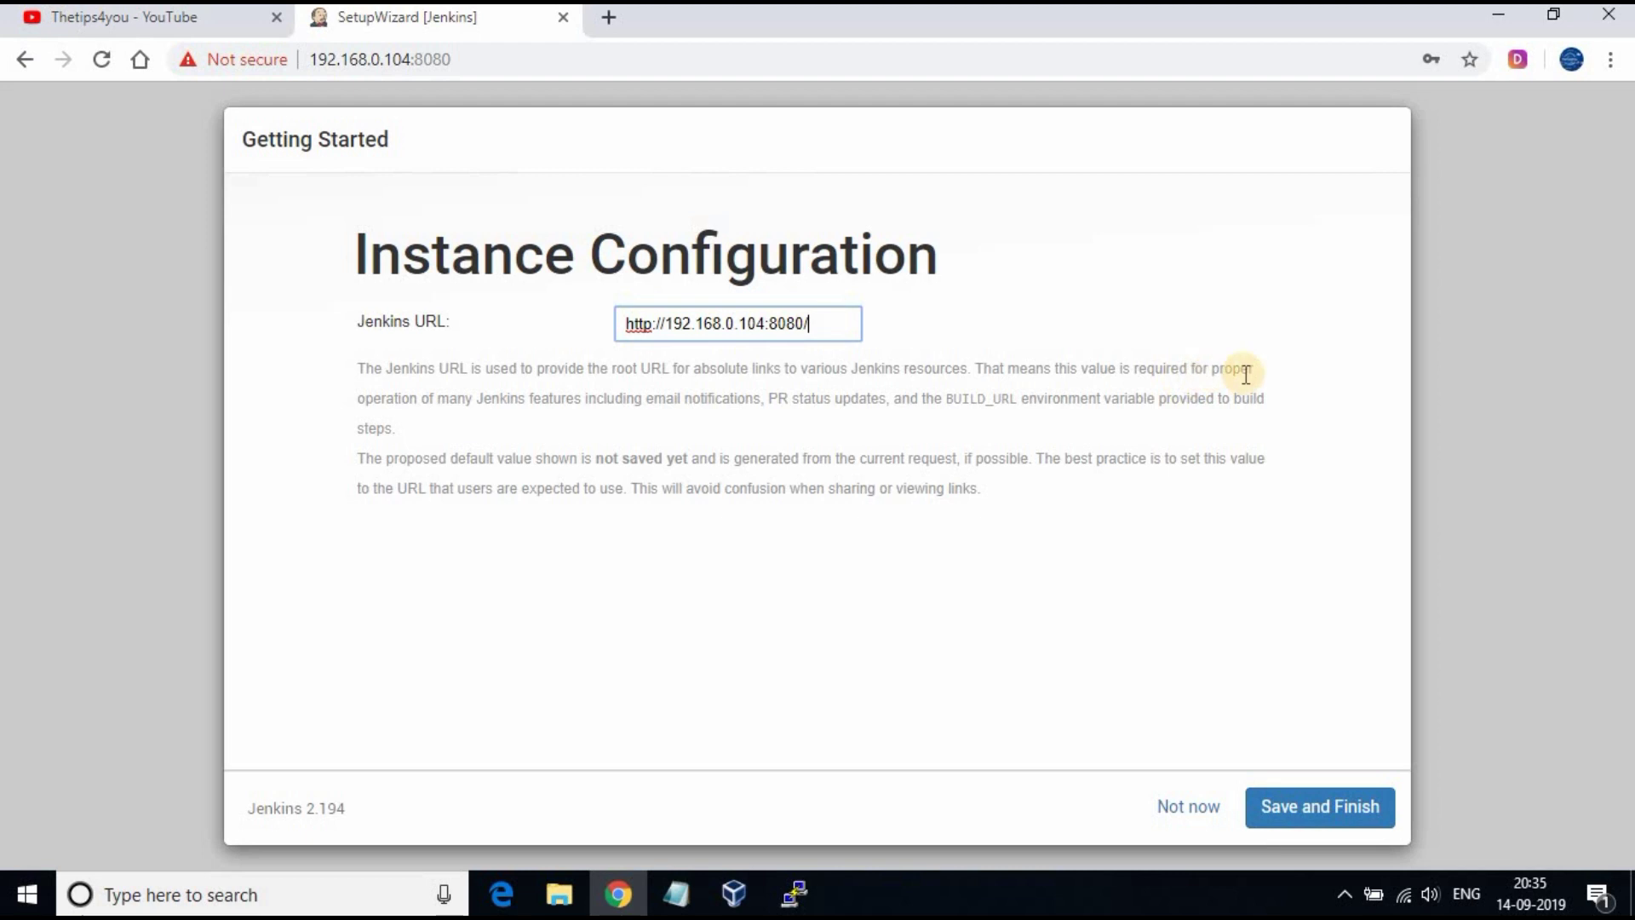
click(1321, 805)
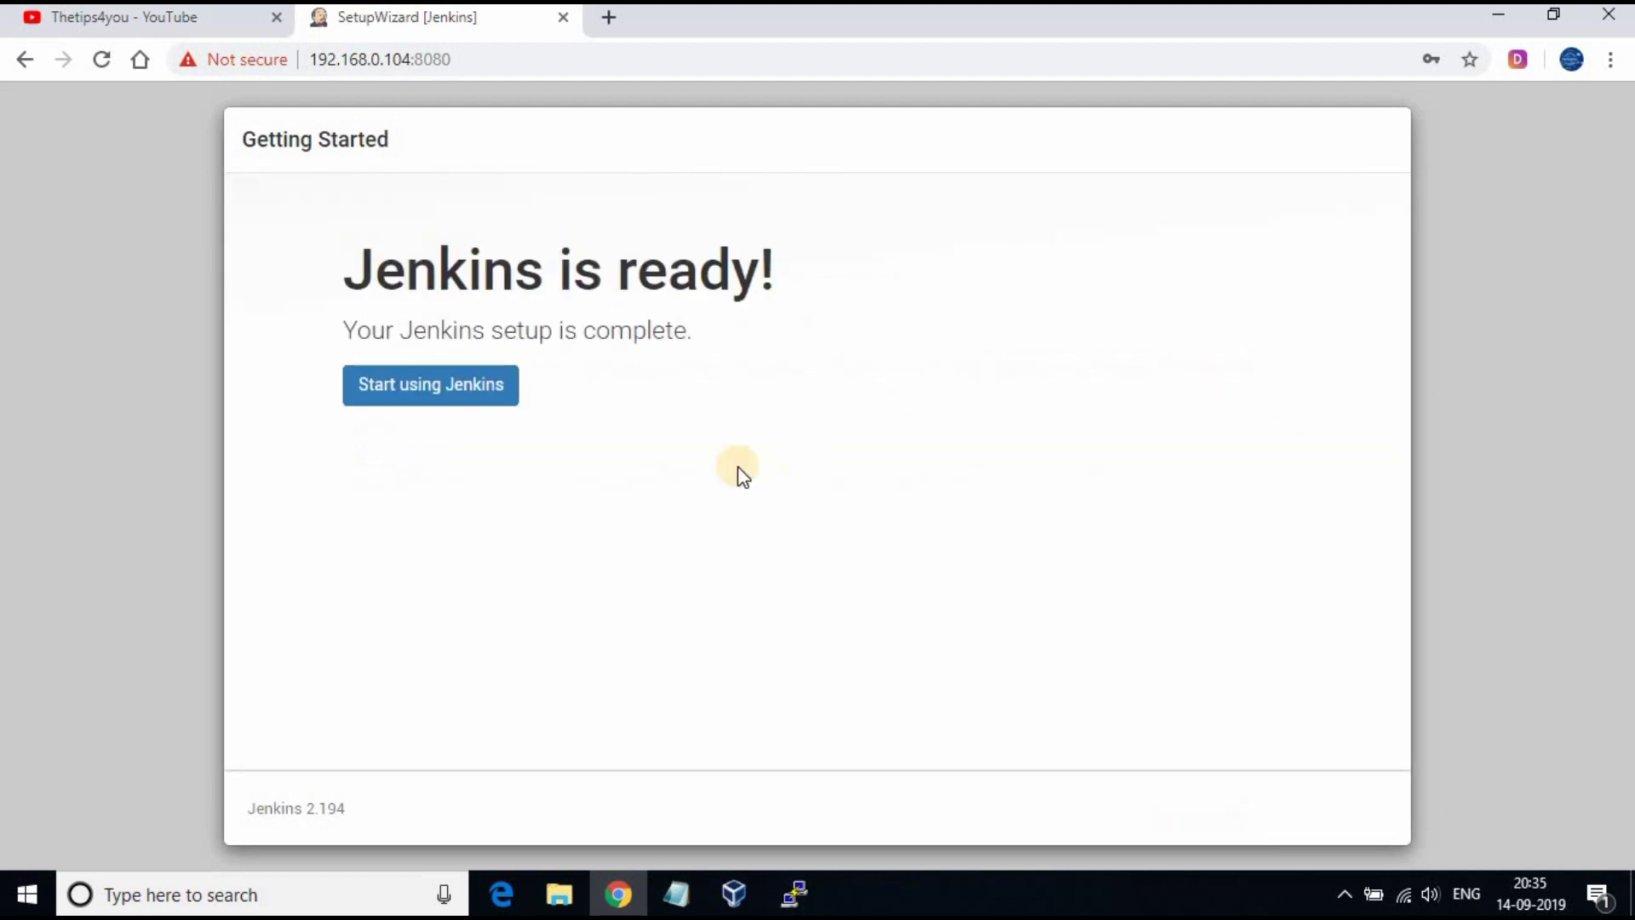
Step: Start using Jenkins, log out, and sign back in with the admin username and password
click(430, 387)
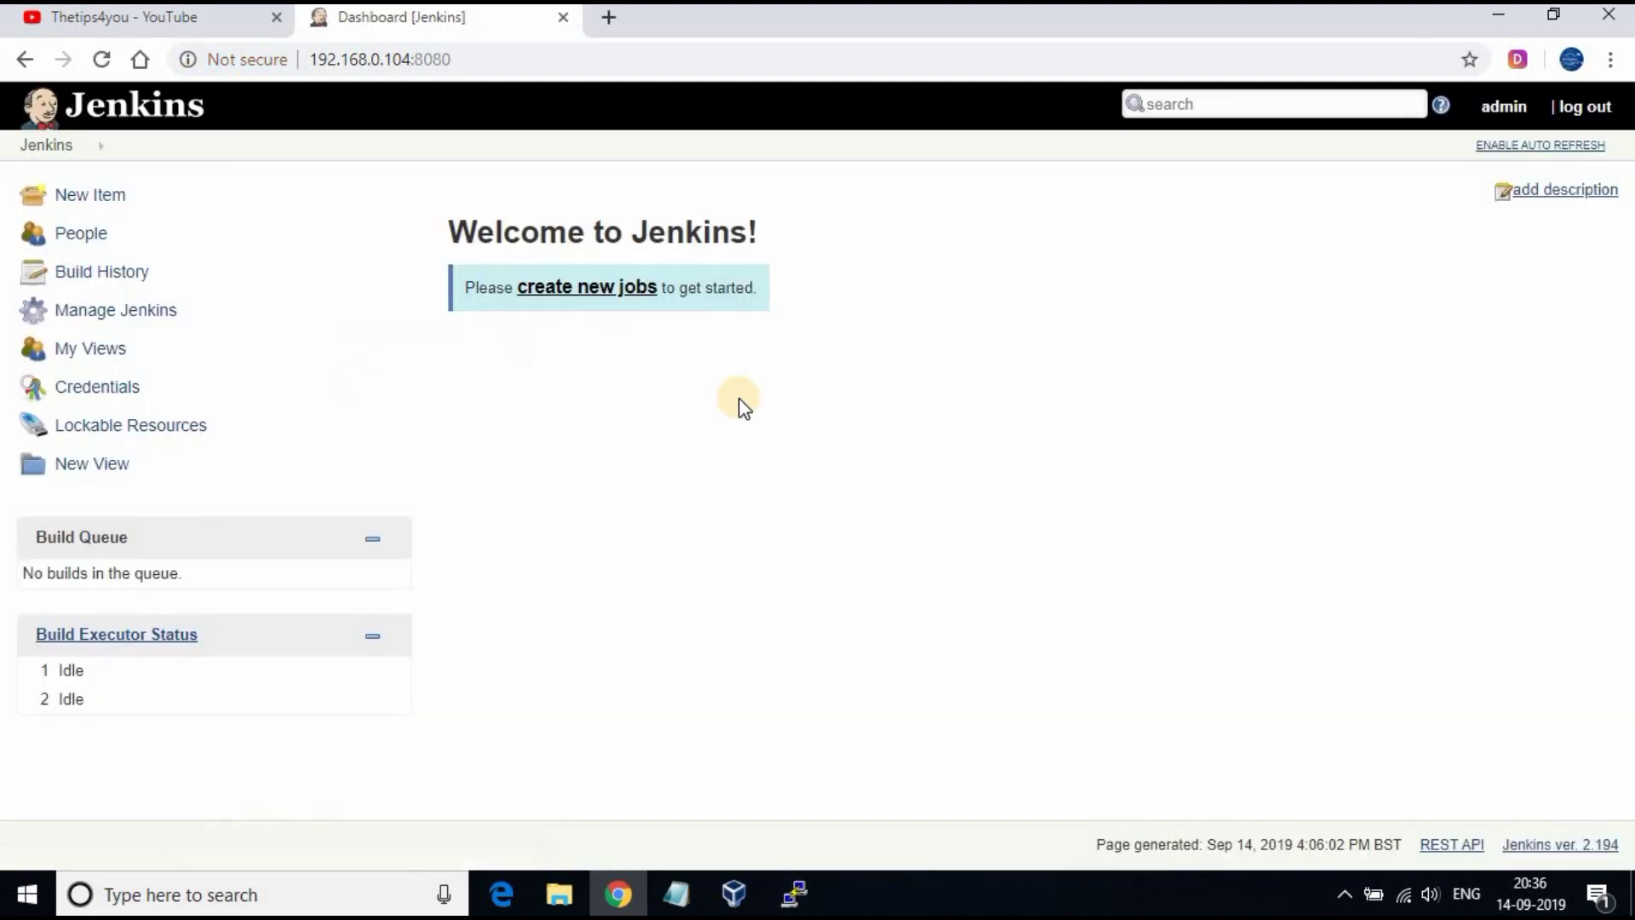
click(1590, 109)
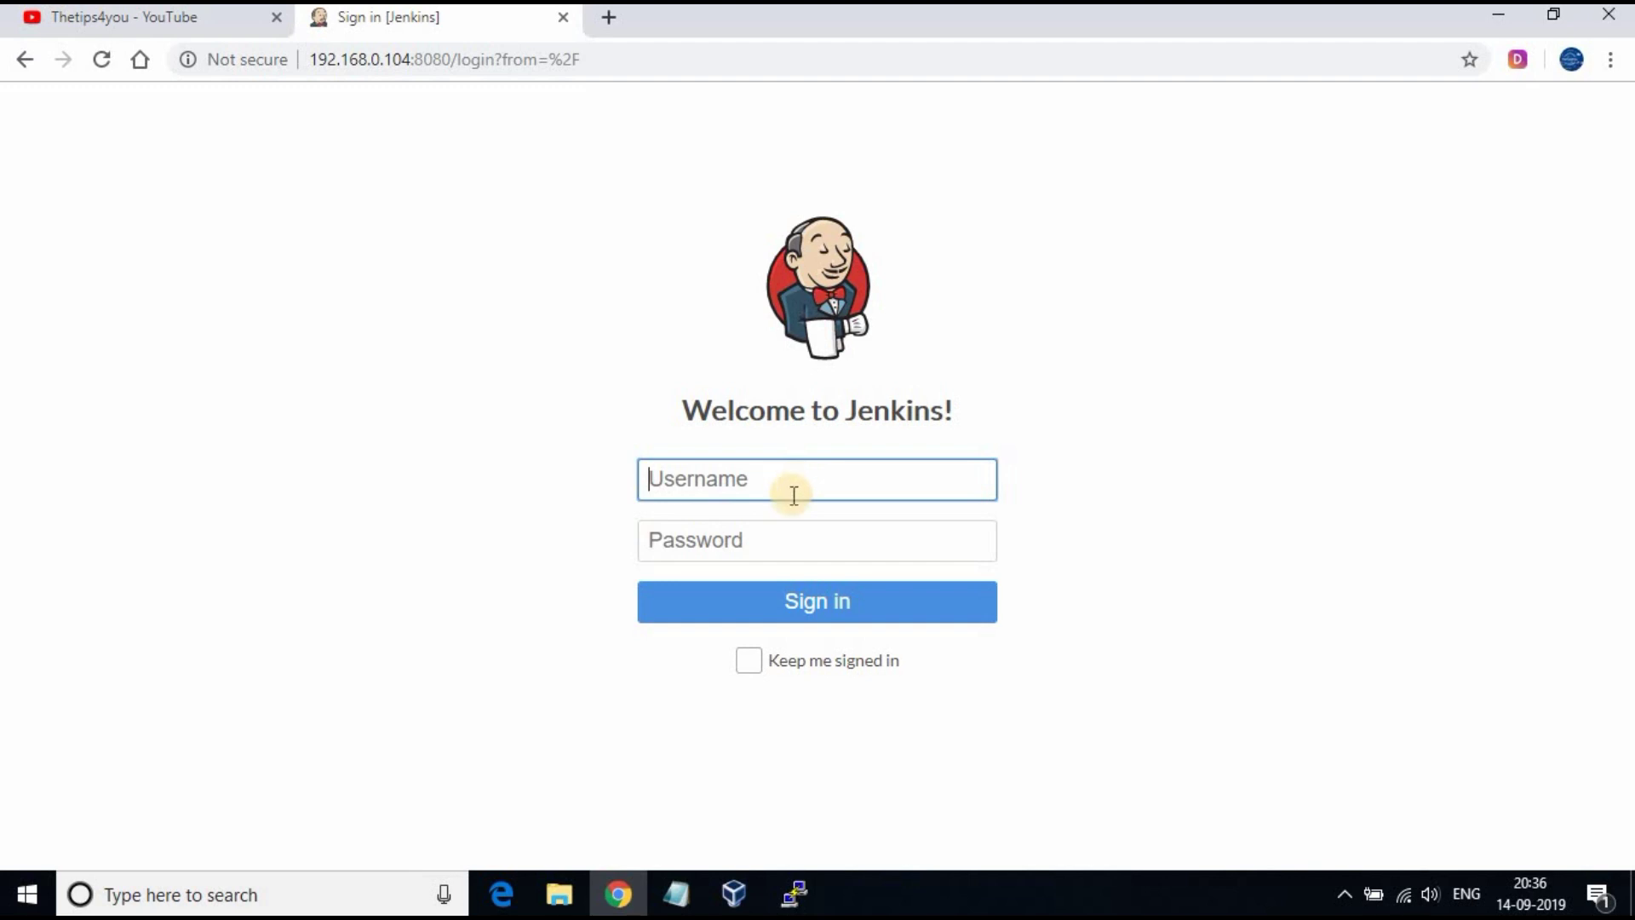
click(792, 495)
text(admin)
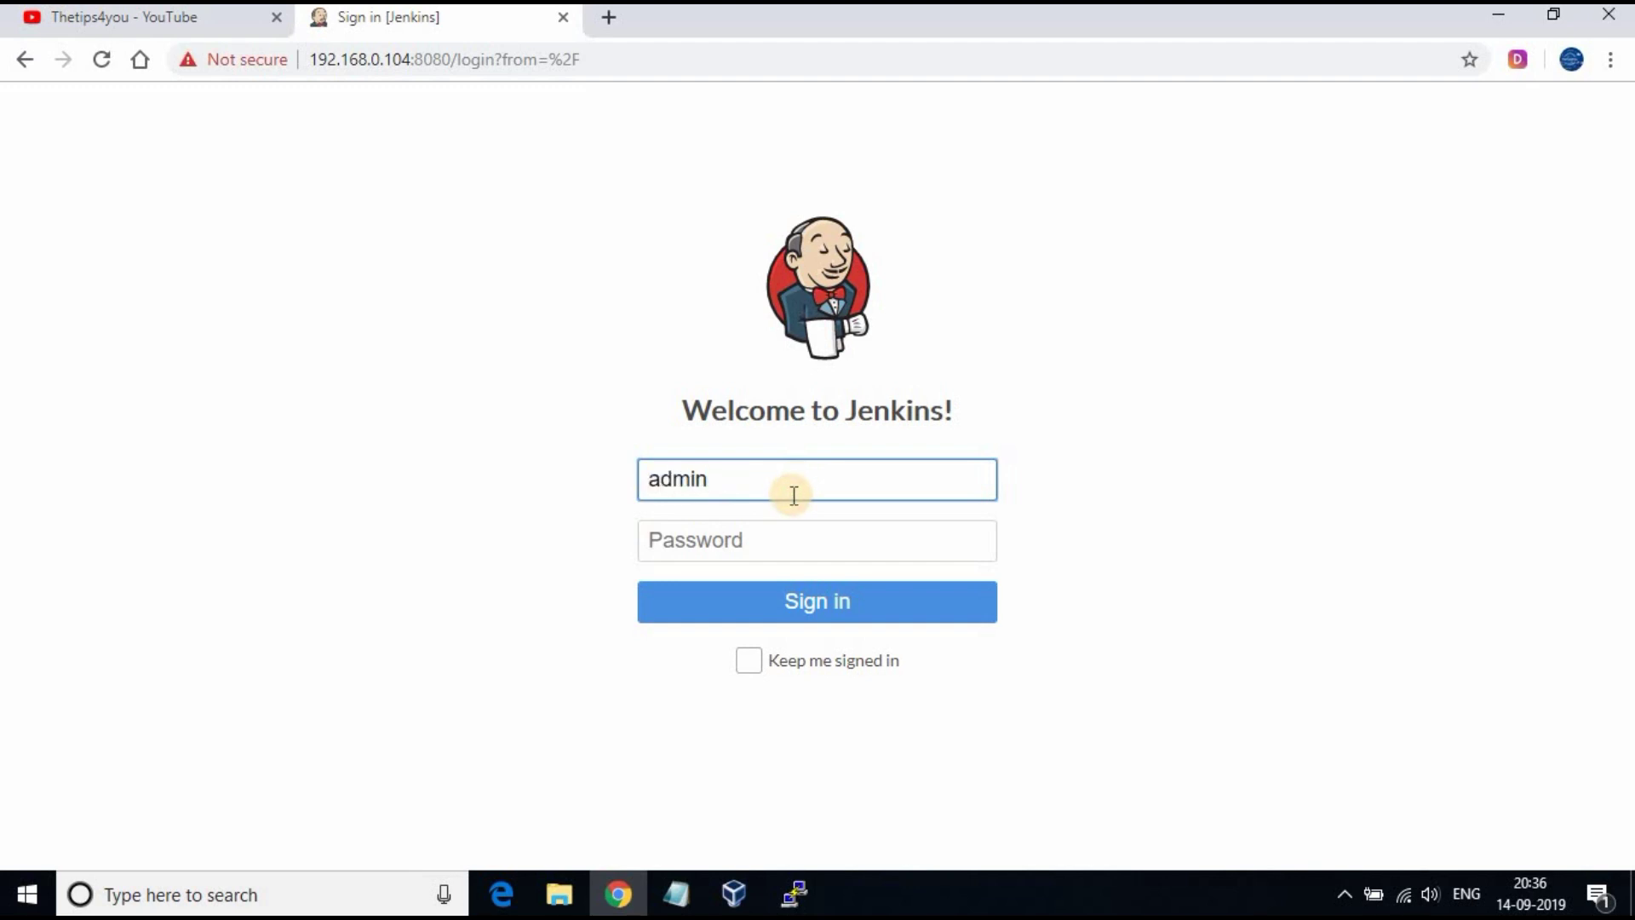
key(Tab)
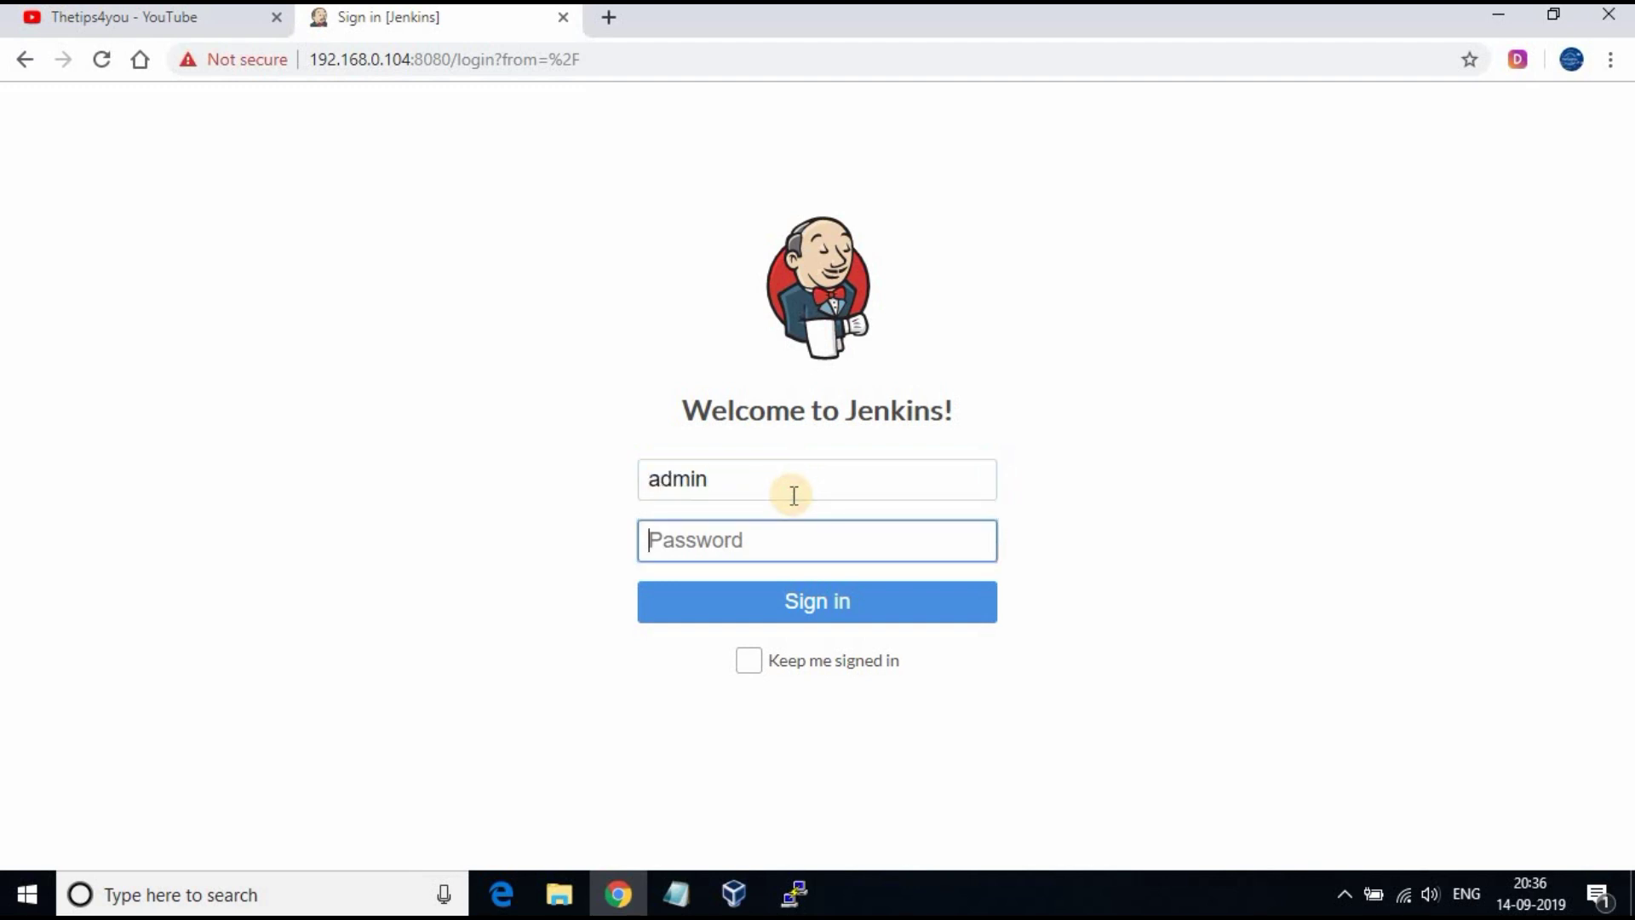
text(a)
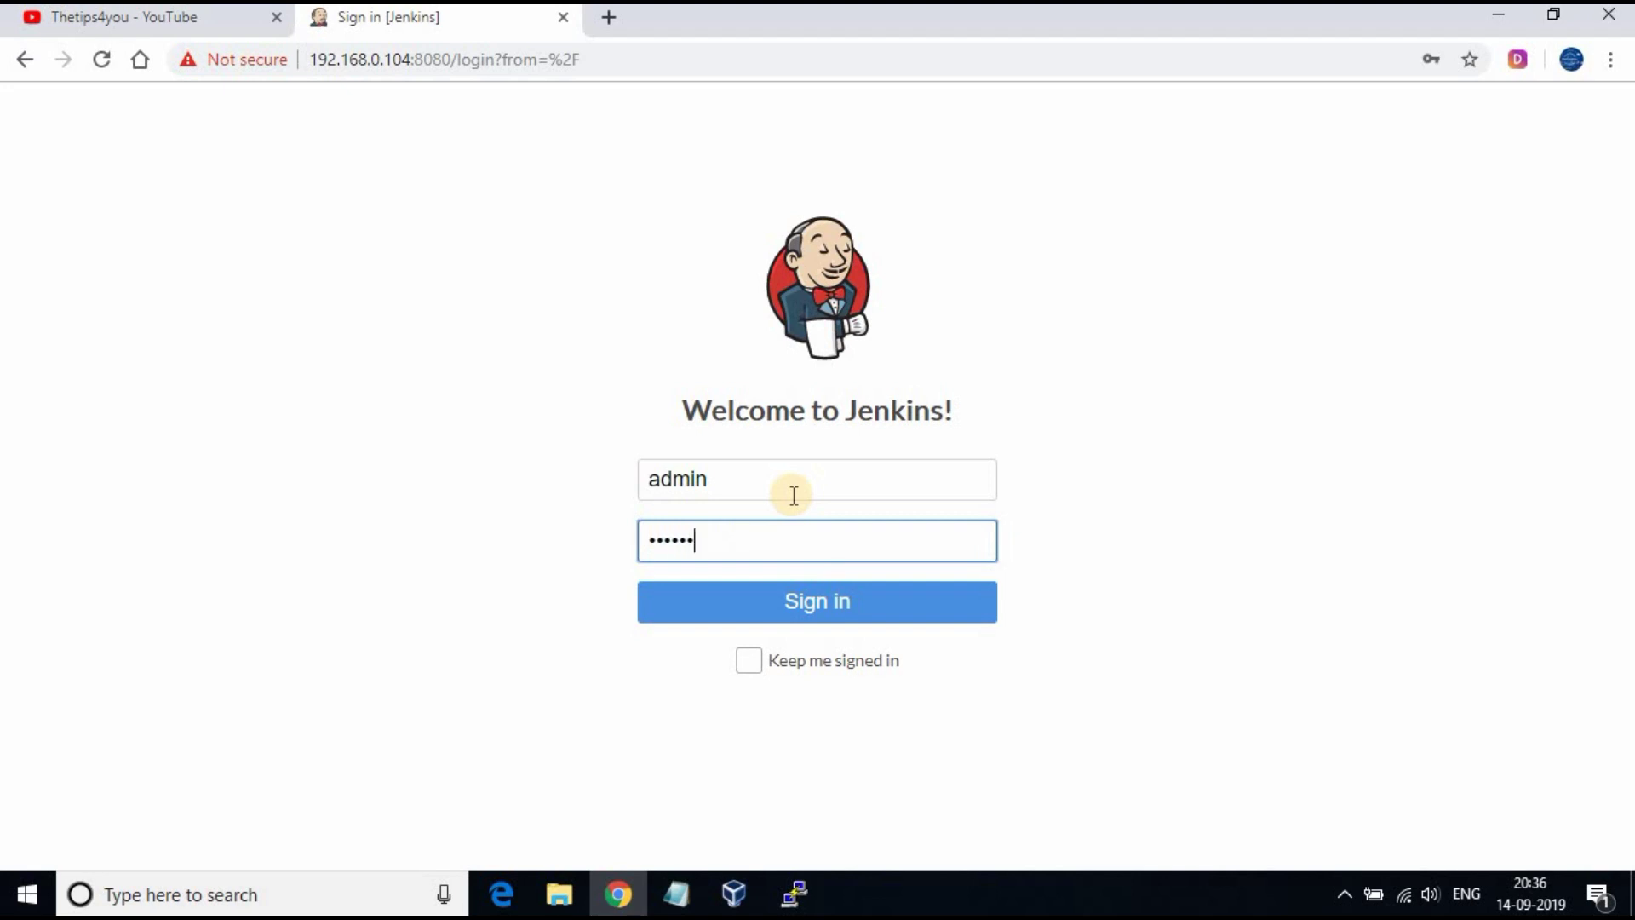
click(884, 607)
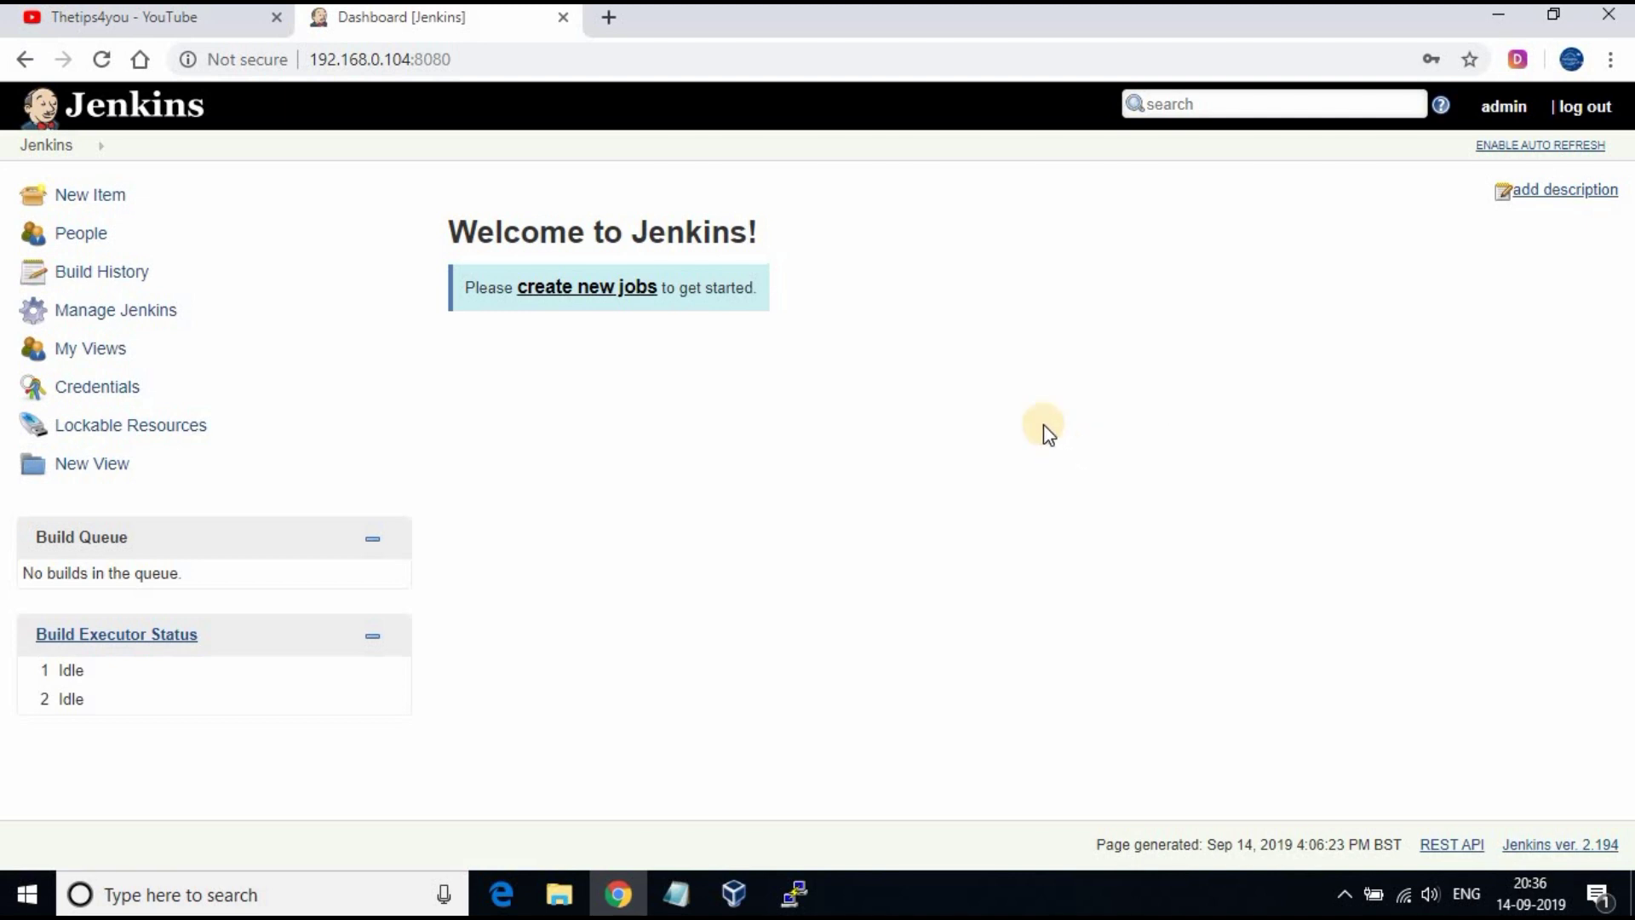
click(112, 315)
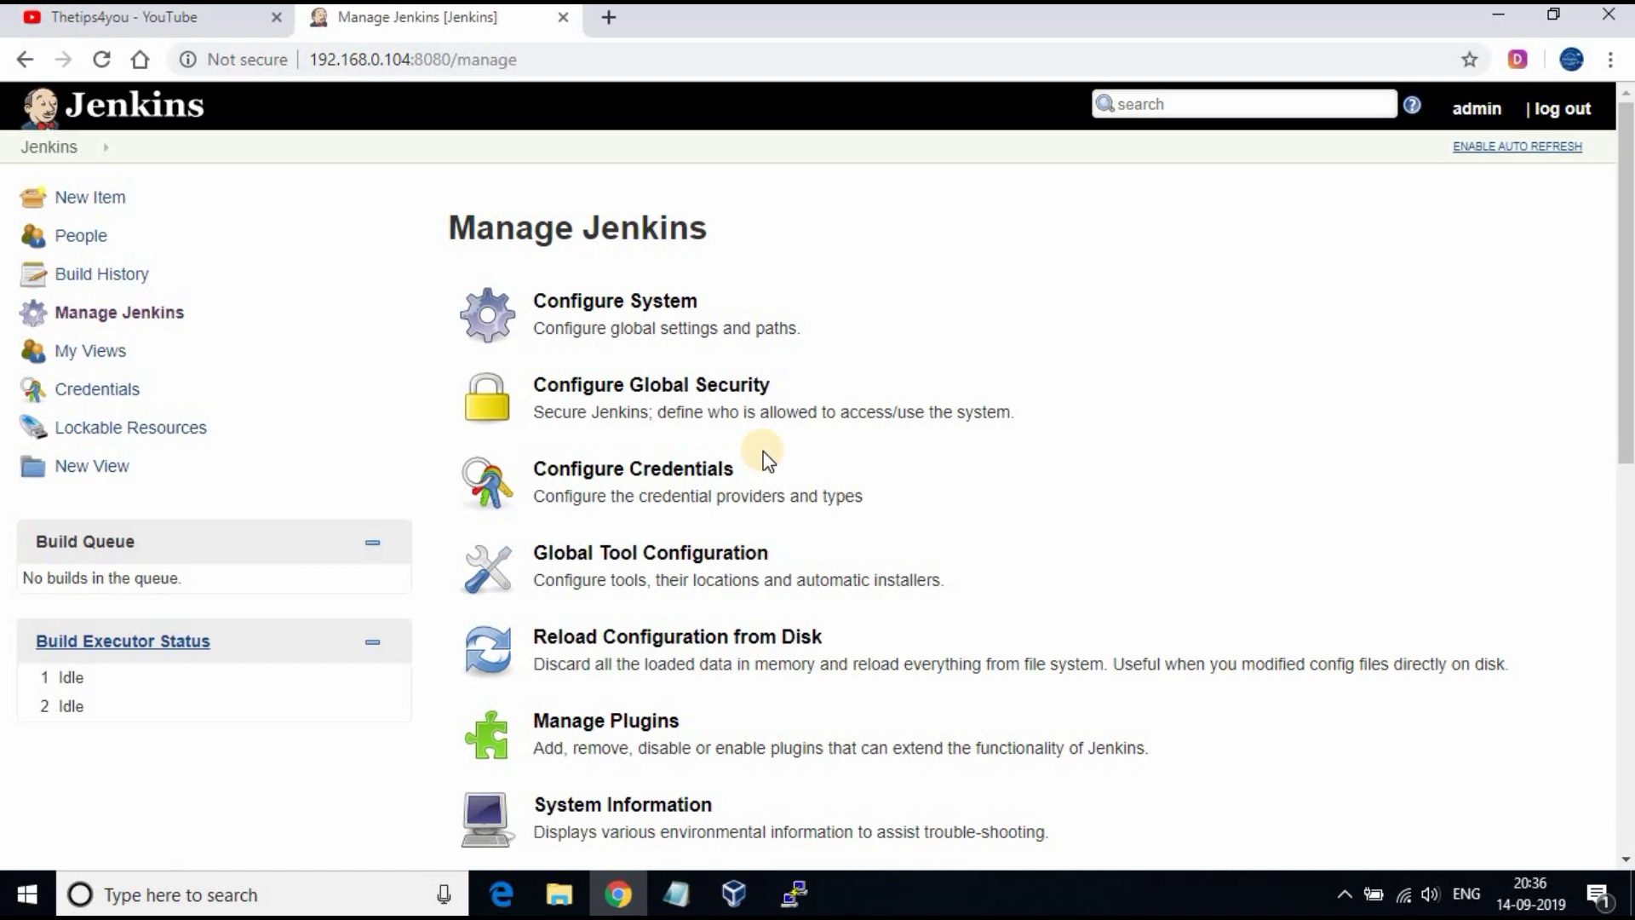
click(554, 734)
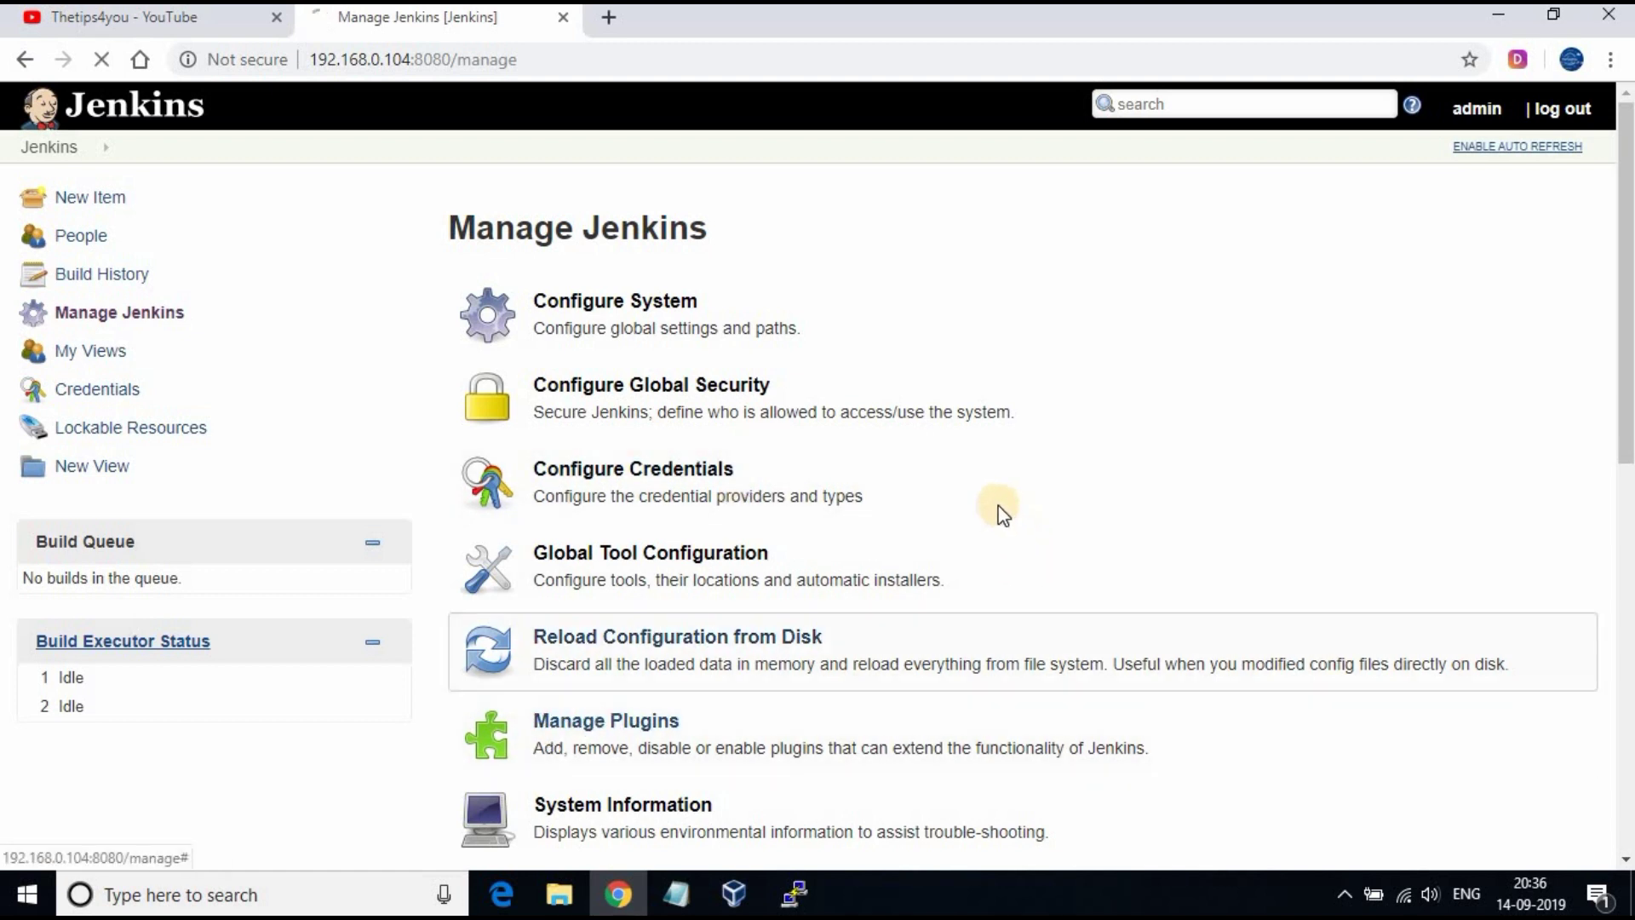
click(611, 263)
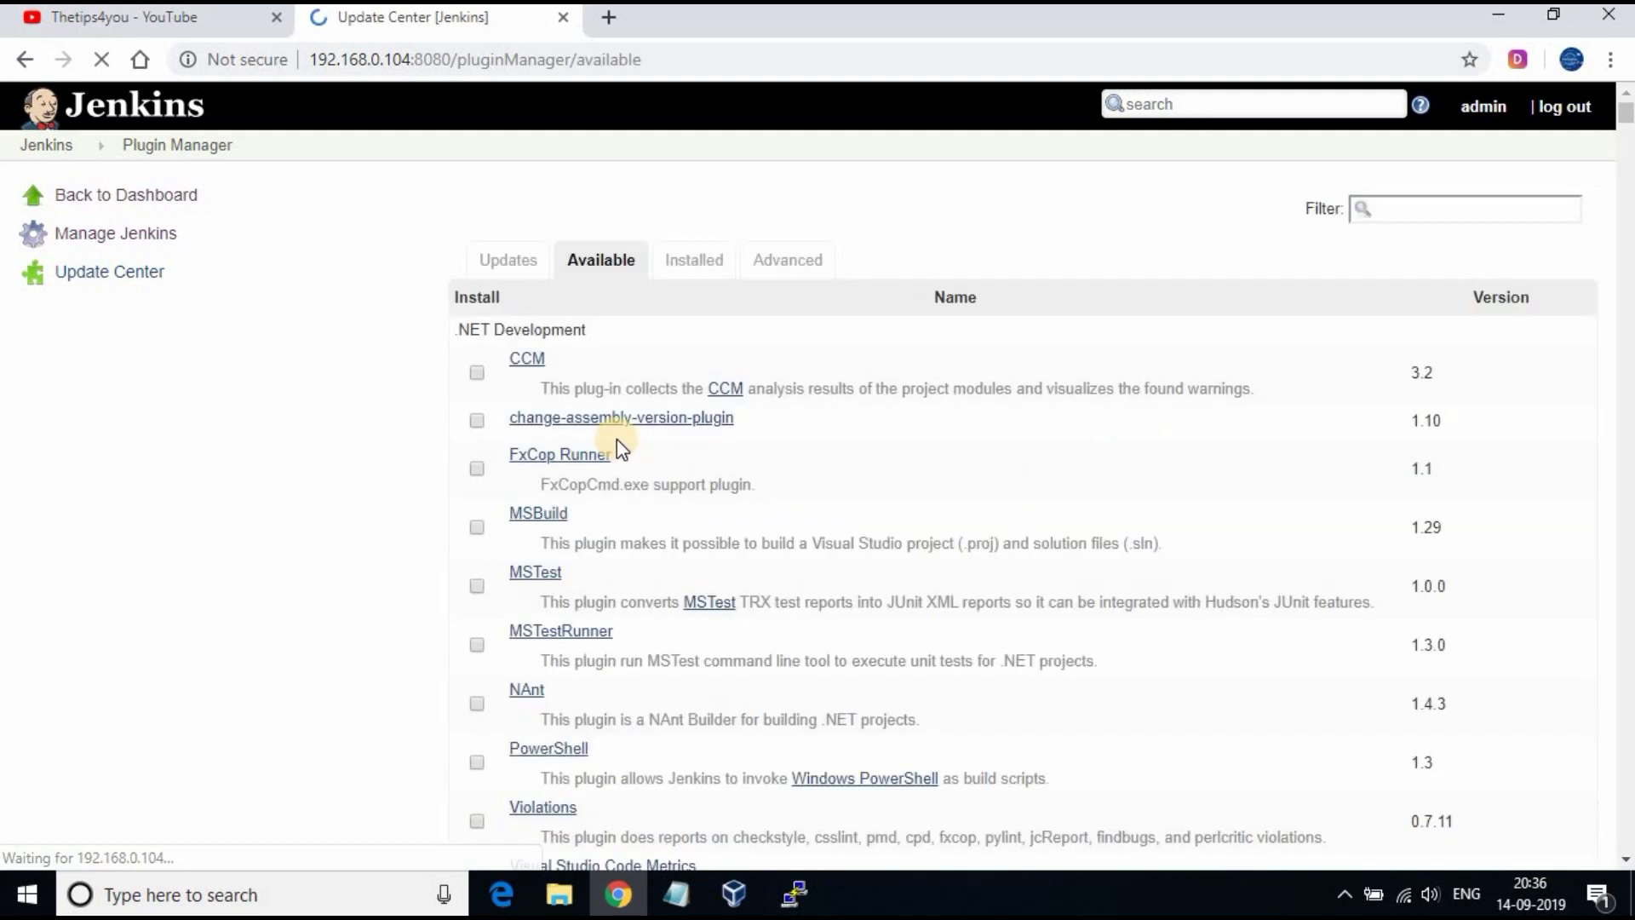
scroll(682, 449, down, 5)
scroll(764, 634, down, 20)
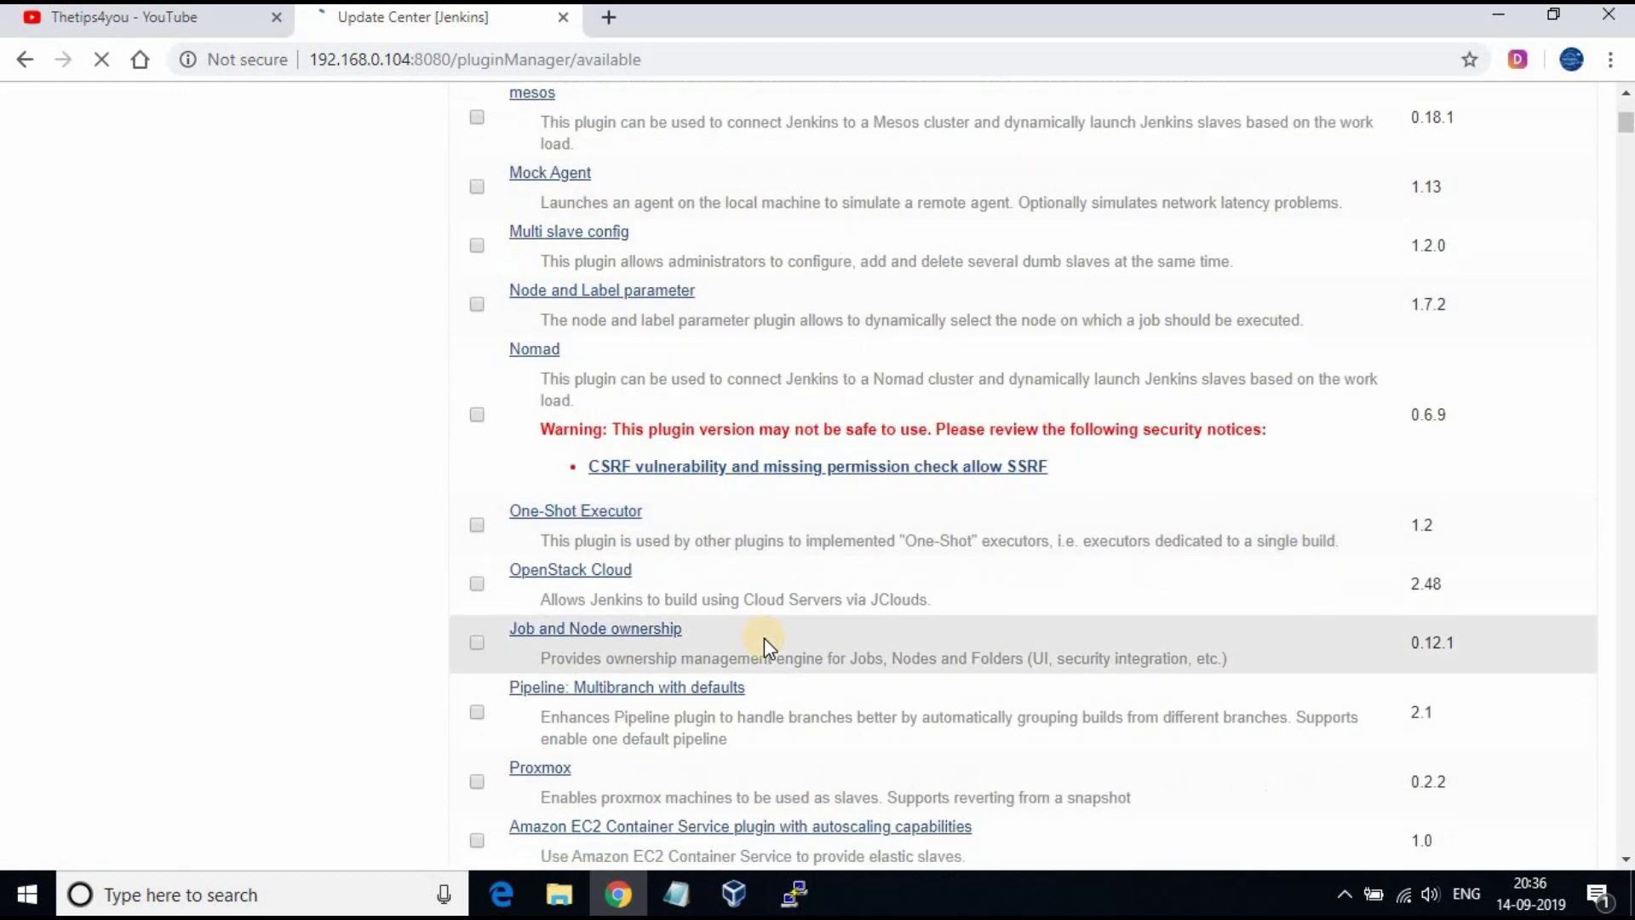
scroll(766, 626, up, 20)
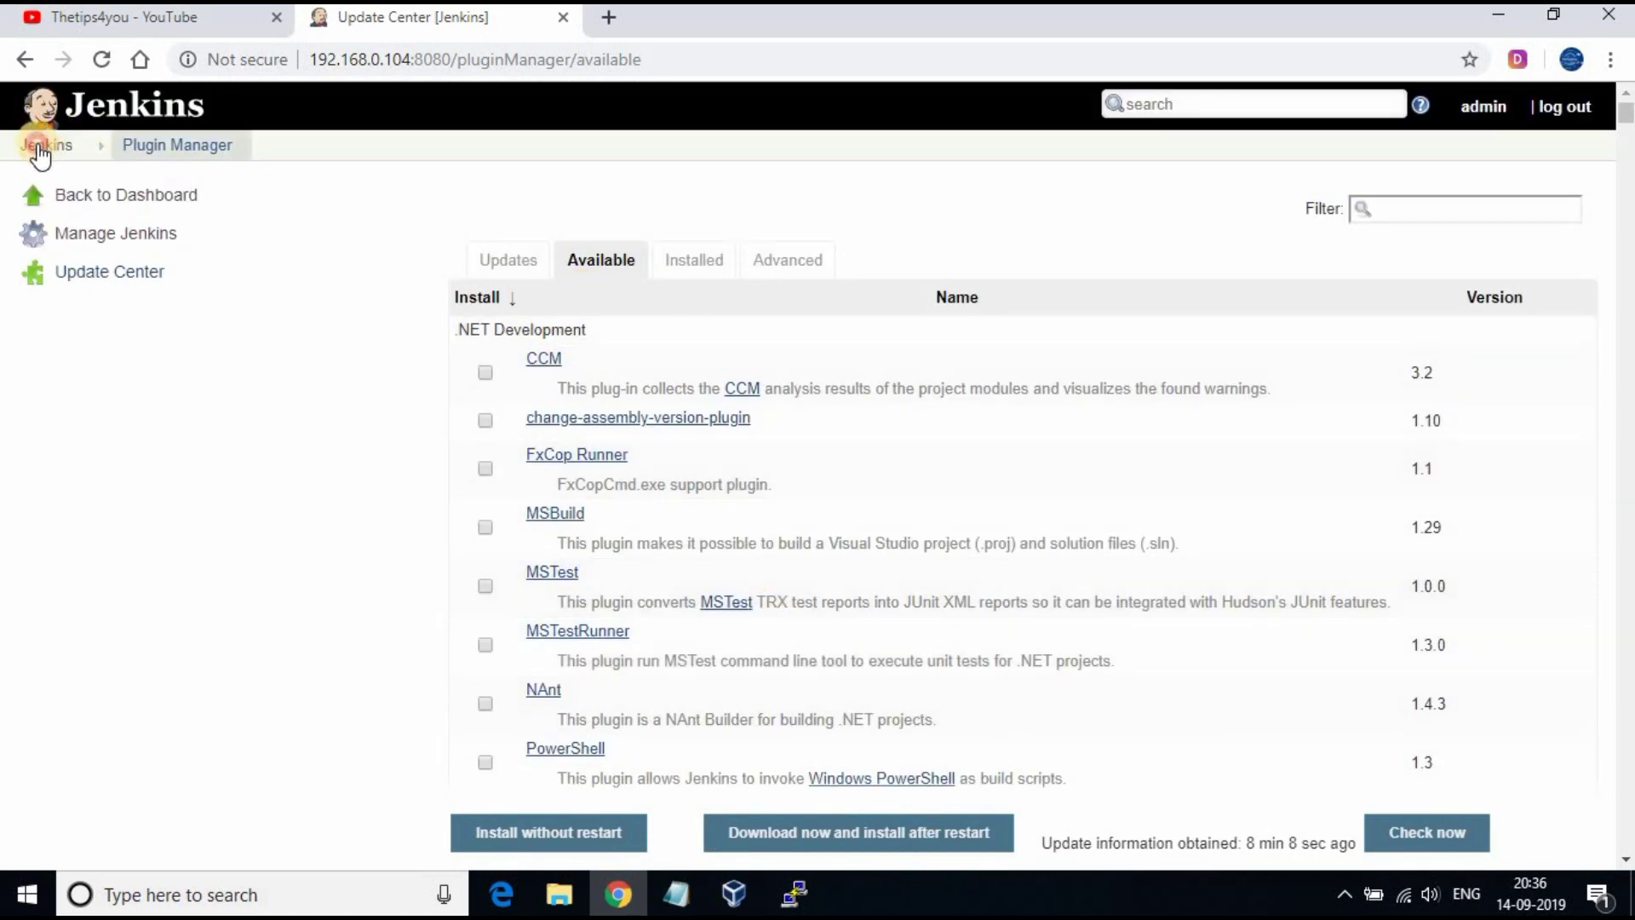
click(44, 145)
click(609, 302)
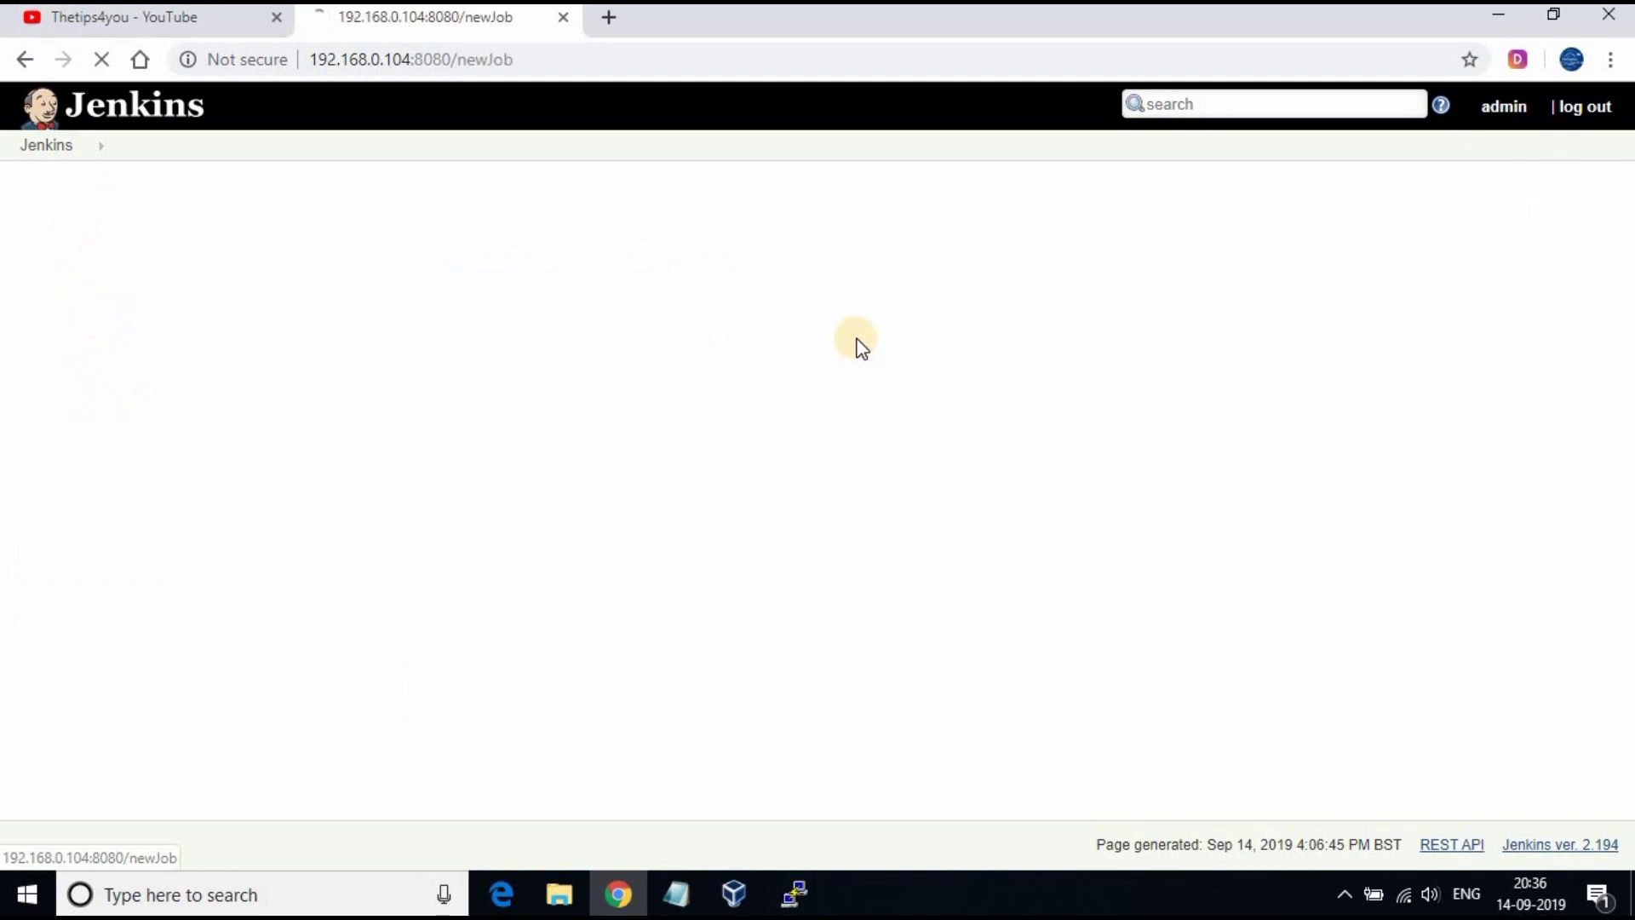
scroll(837, 371, down, 4)
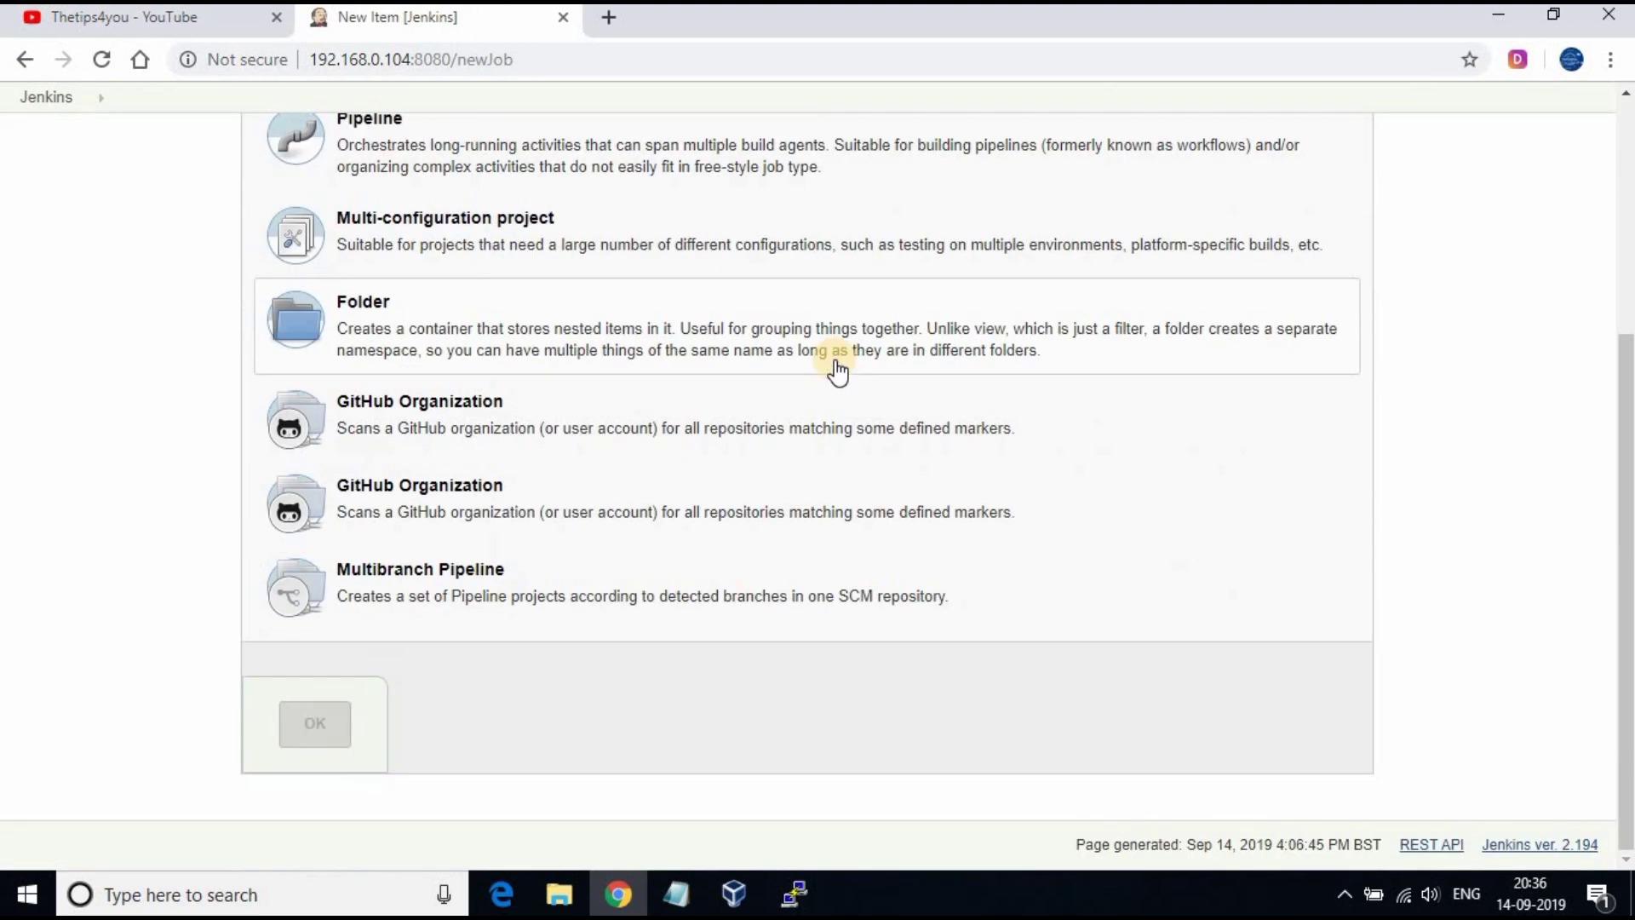
scroll(837, 370, up, 4)
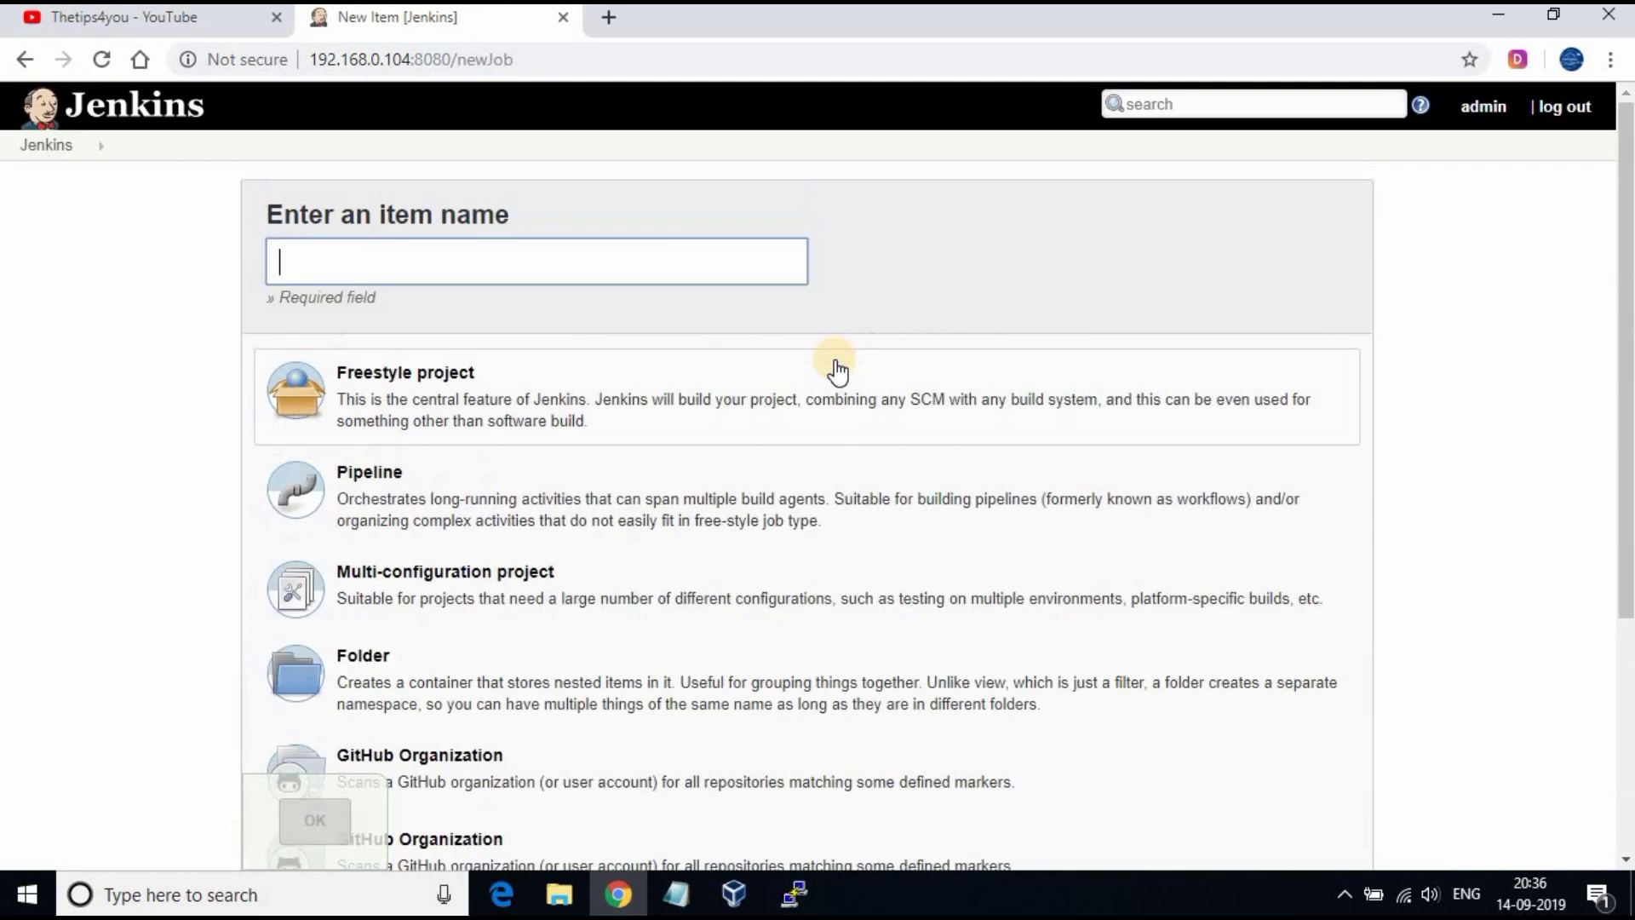
click(40, 146)
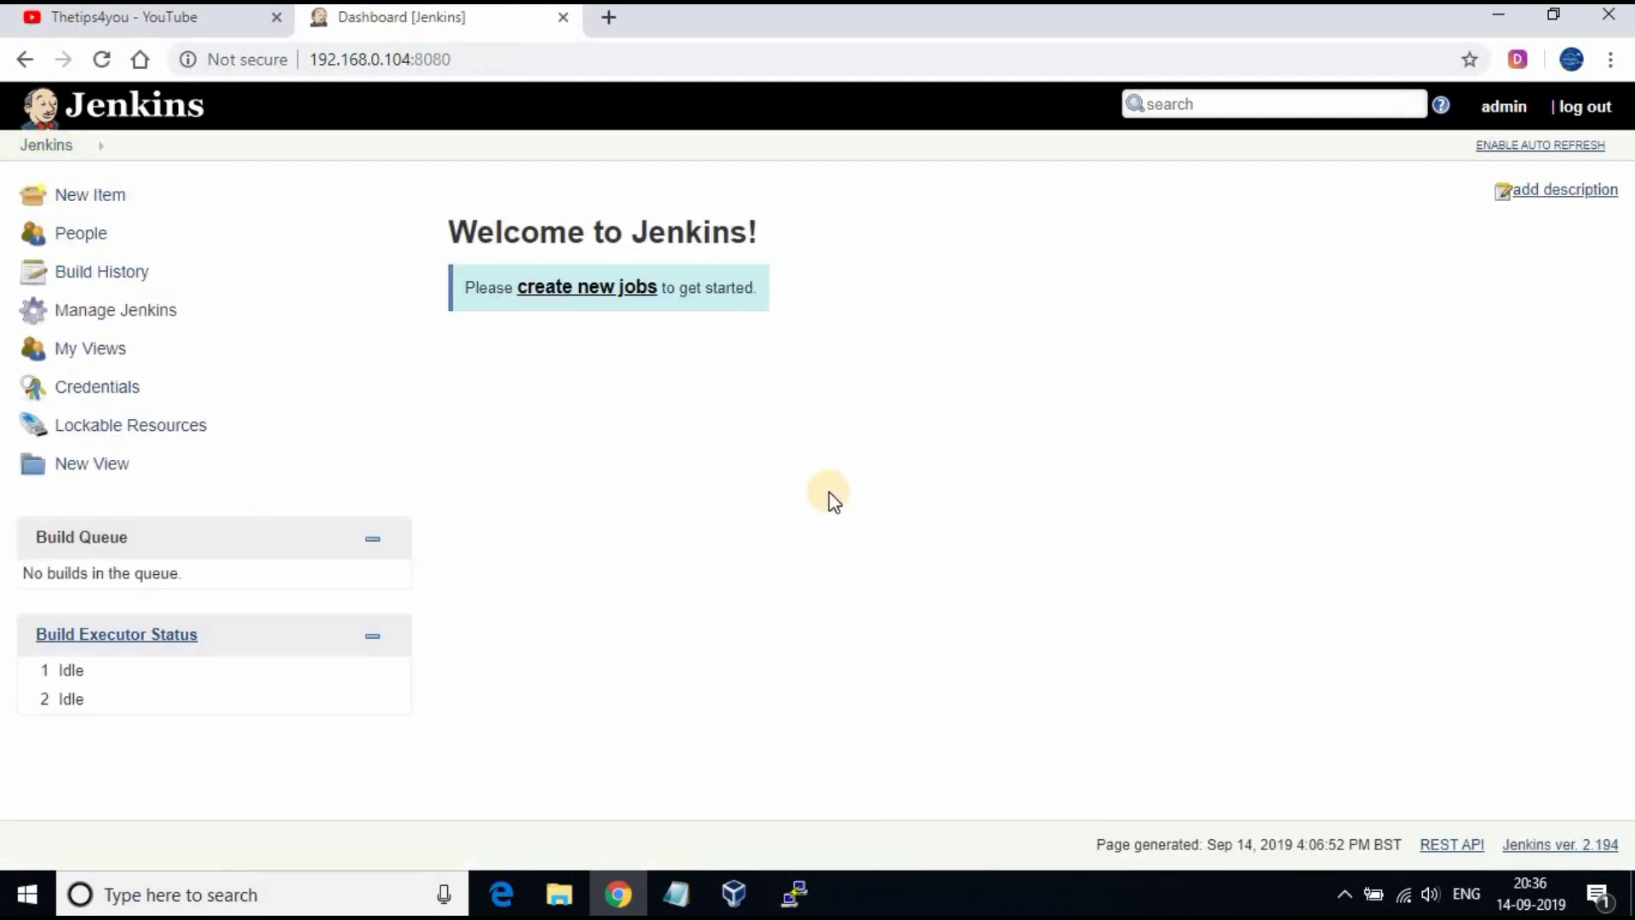